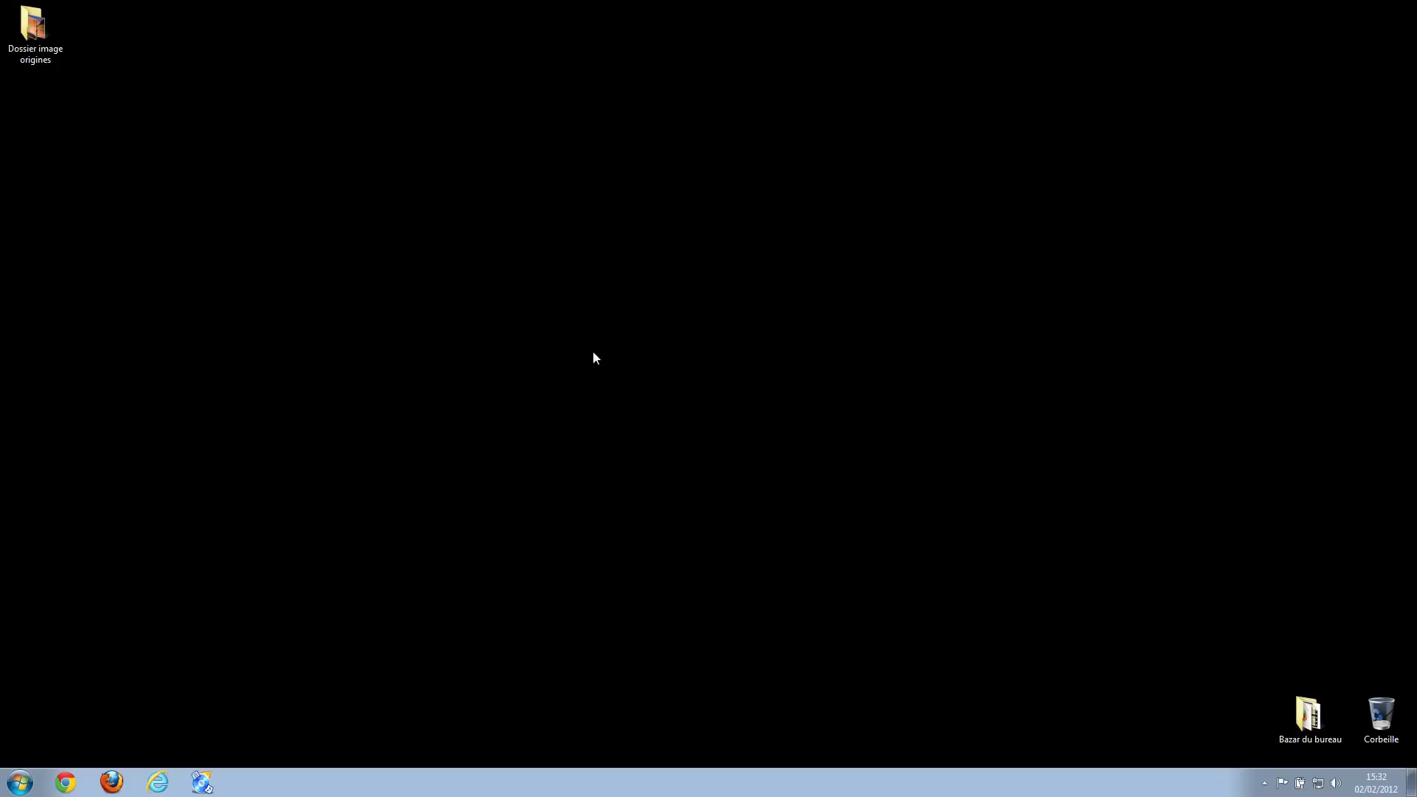
pyautogui.click(111, 783)
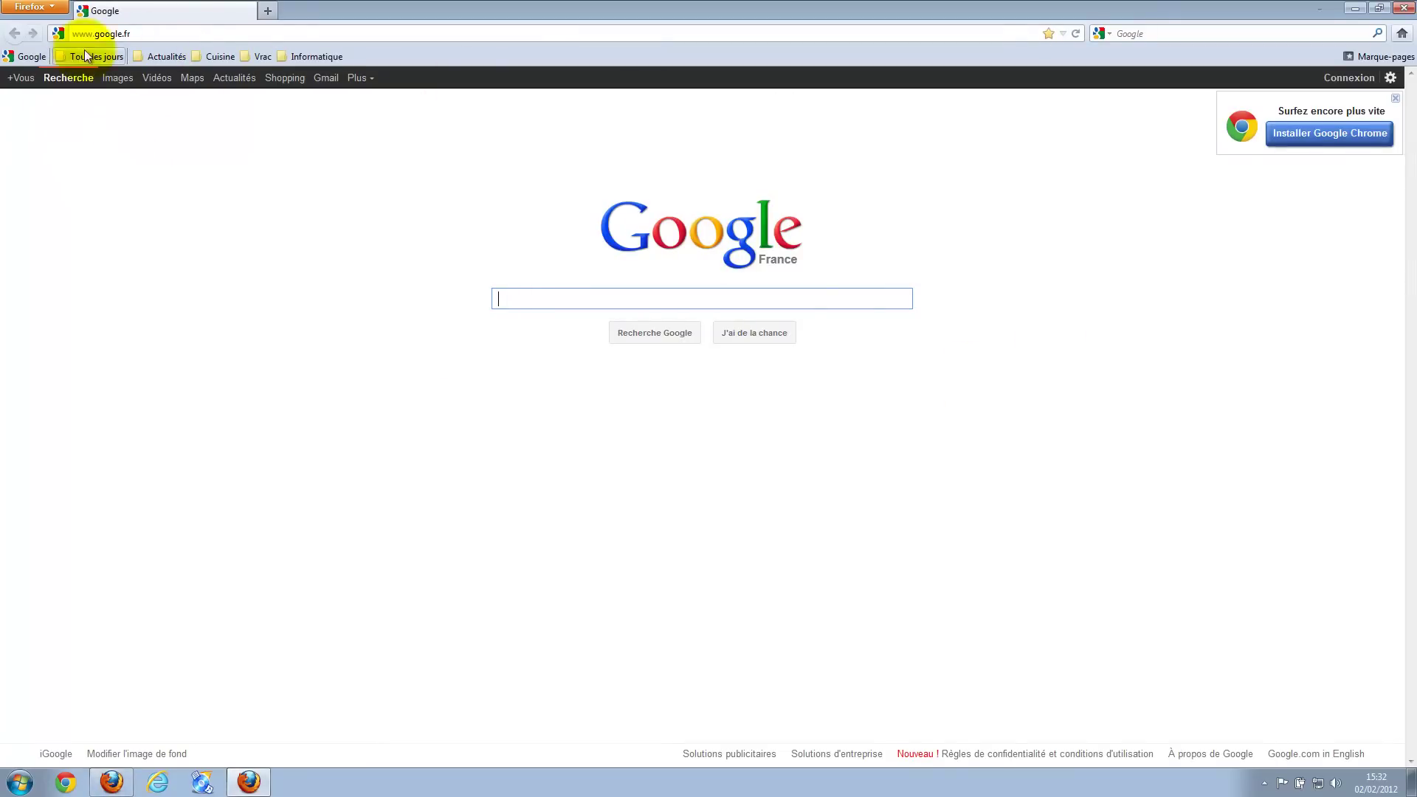
pyautogui.click(111, 33)
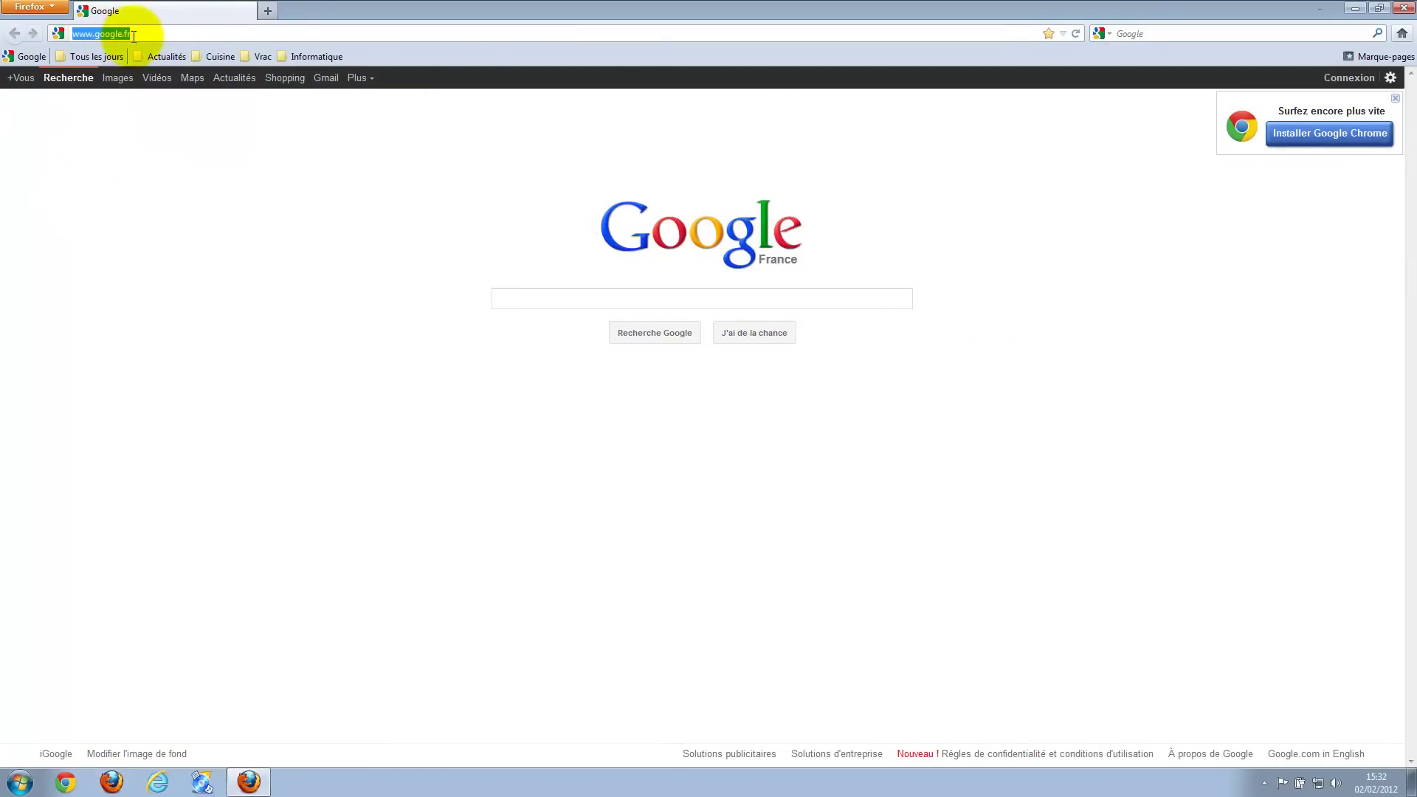
pyautogui.write('www')
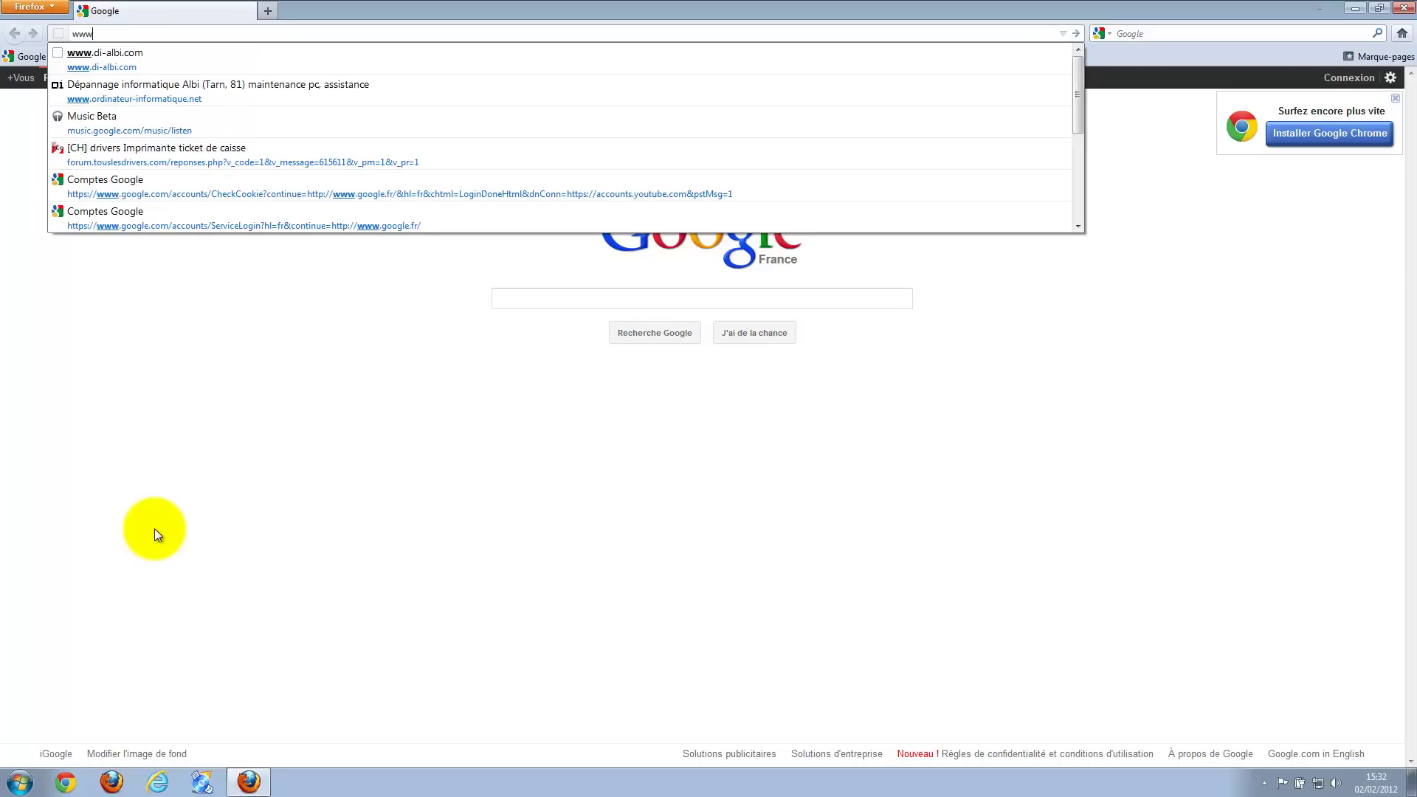
pyautogui.write('.google.fr')
pyautogui.press('Return')
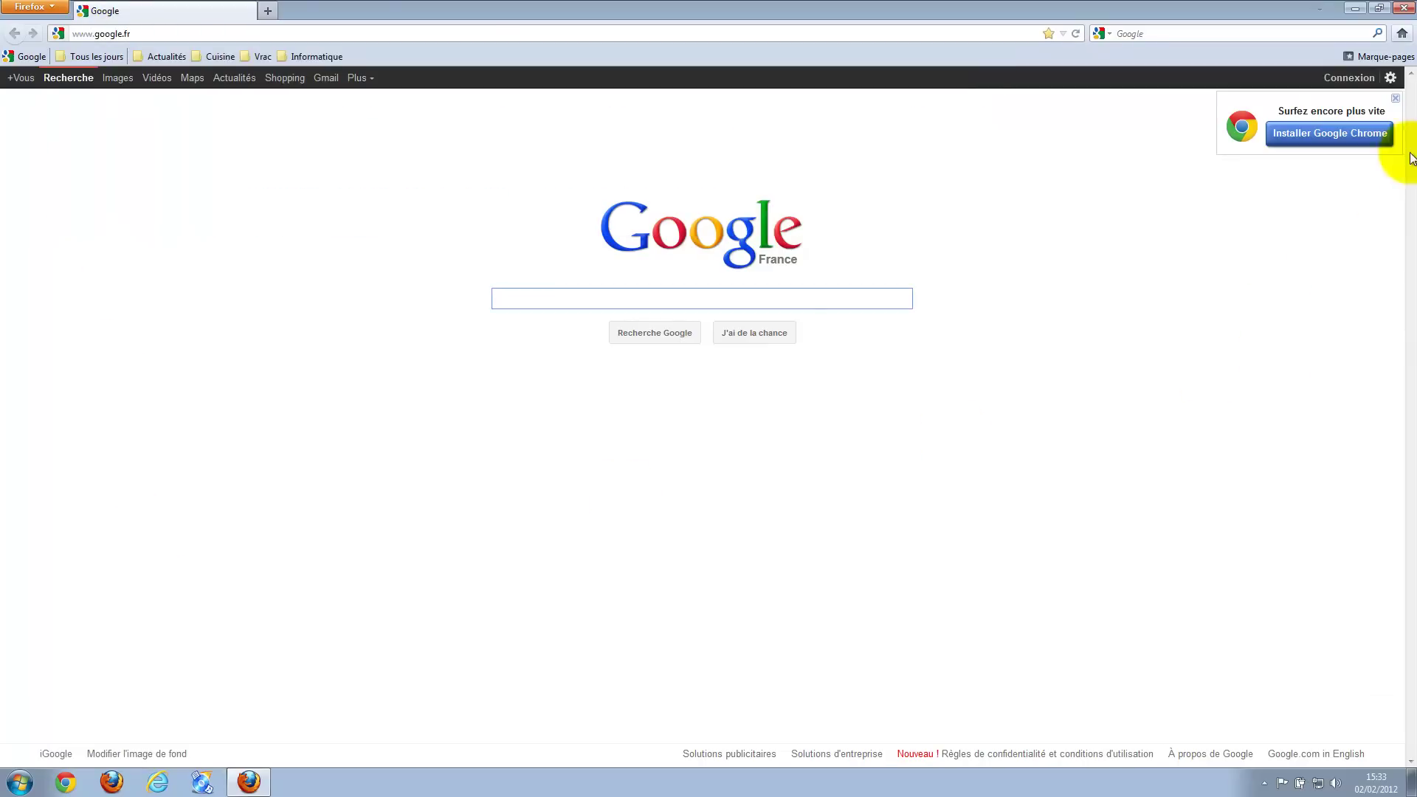
# Dismiss the Chrome promotion and search Google for 'fotosizer'.
pyautogui.click(1395, 98)
pyautogui.click(522, 295)
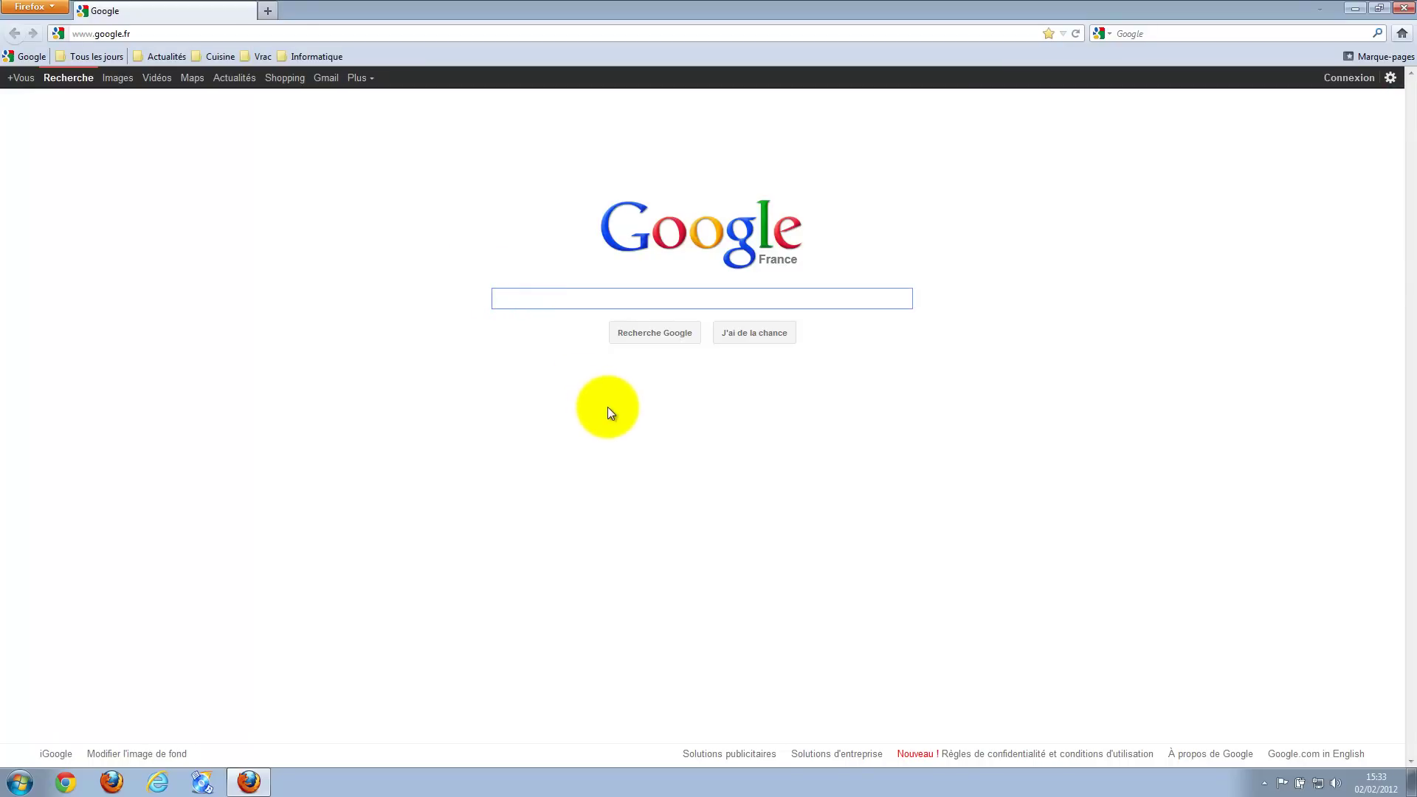
pyautogui.write('foto')
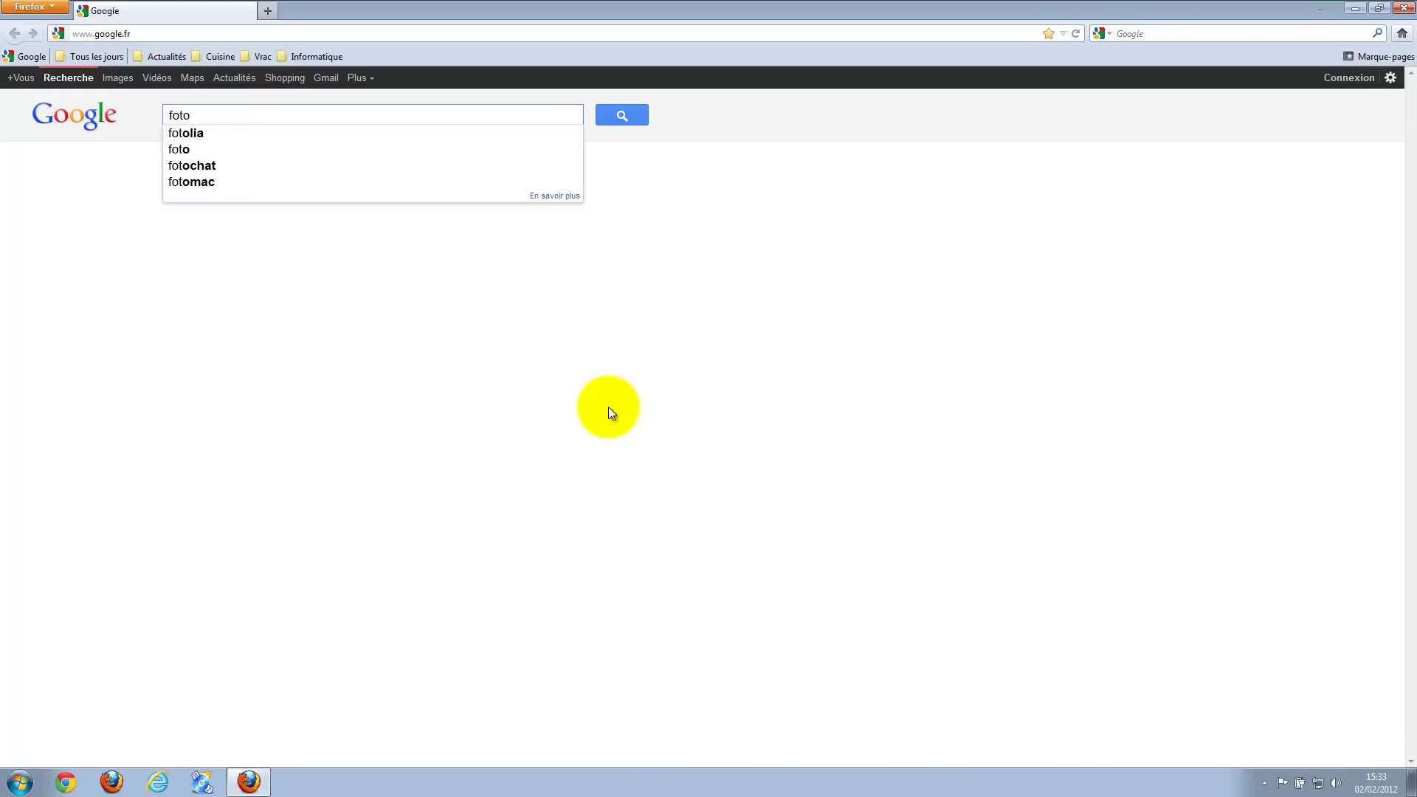
pyautogui.write('si')
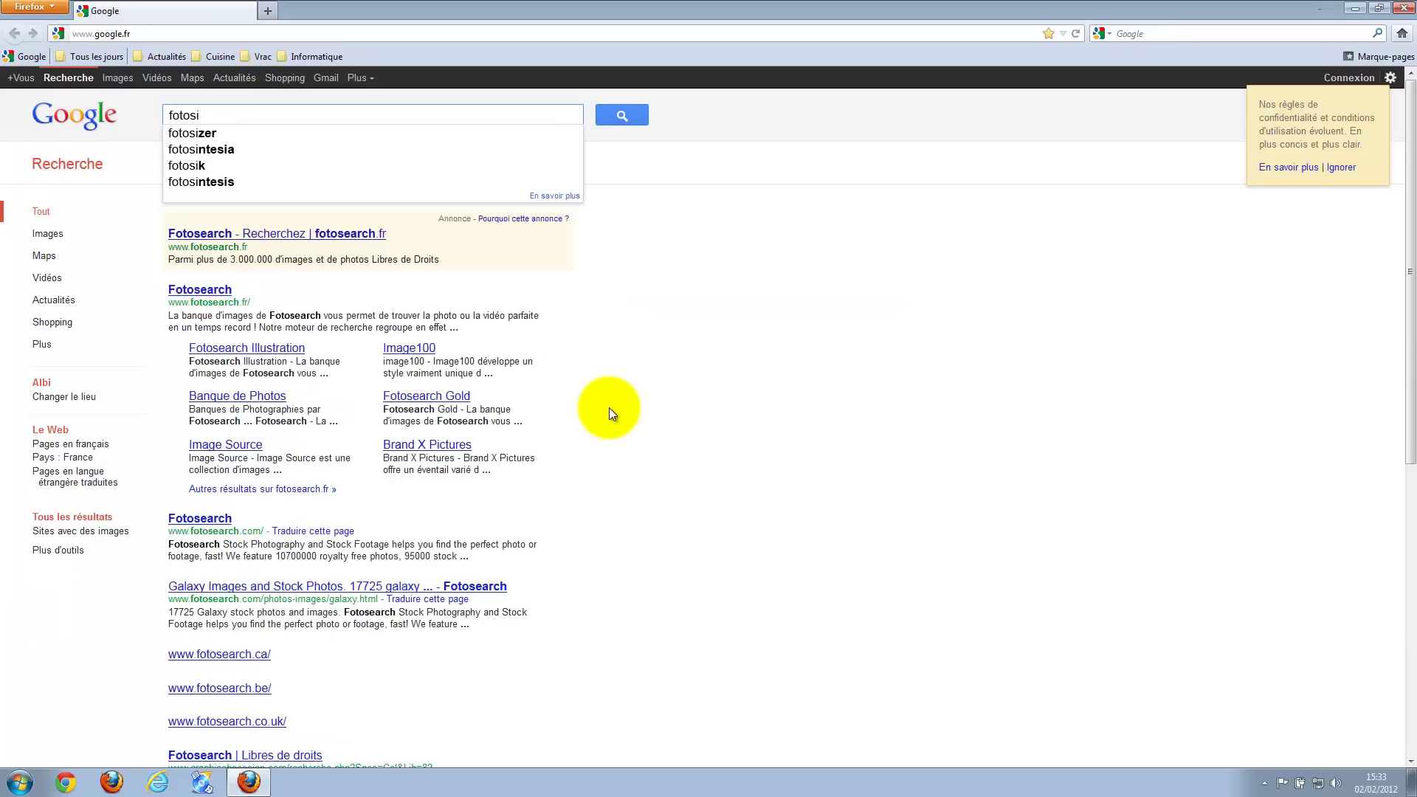
pyautogui.write('zer')
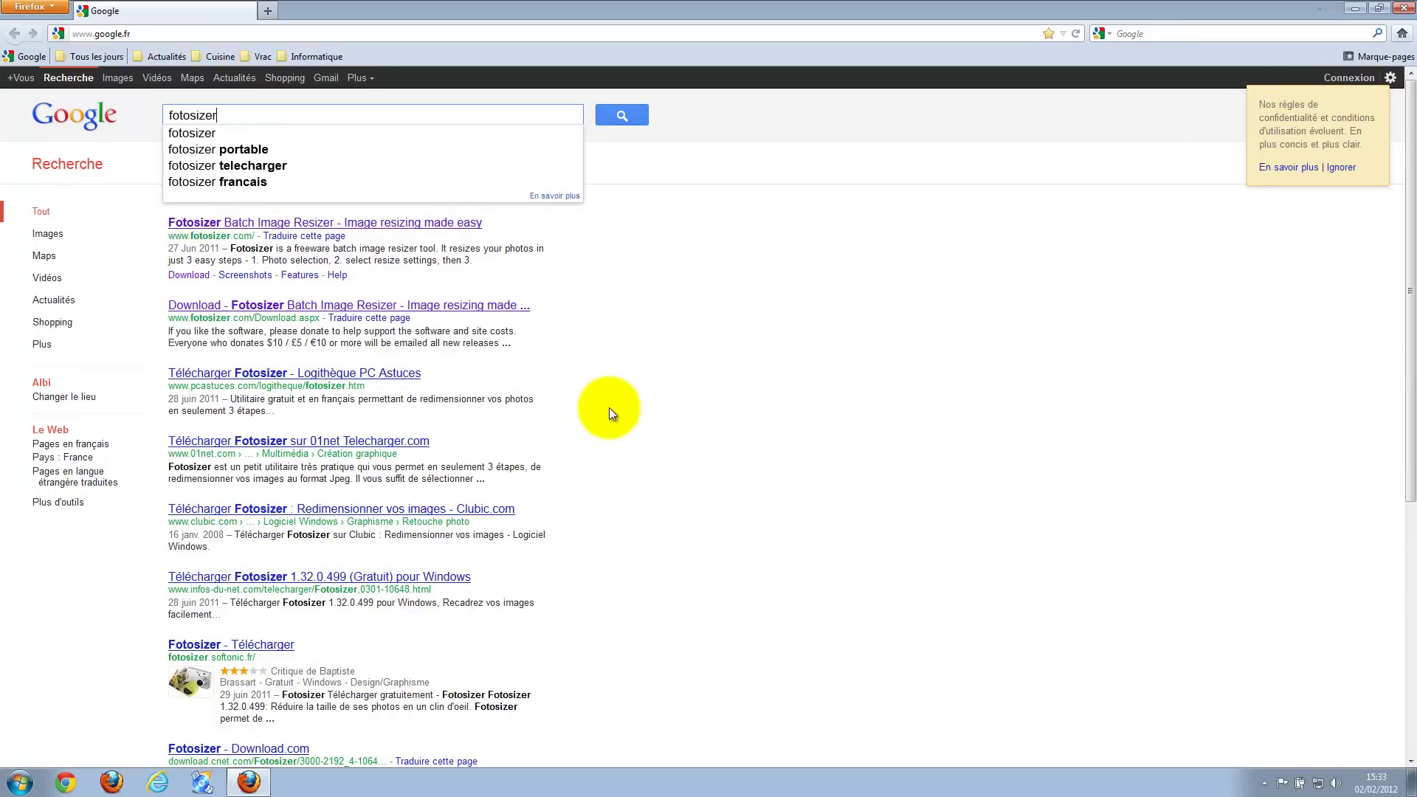
pyautogui.press('Return')
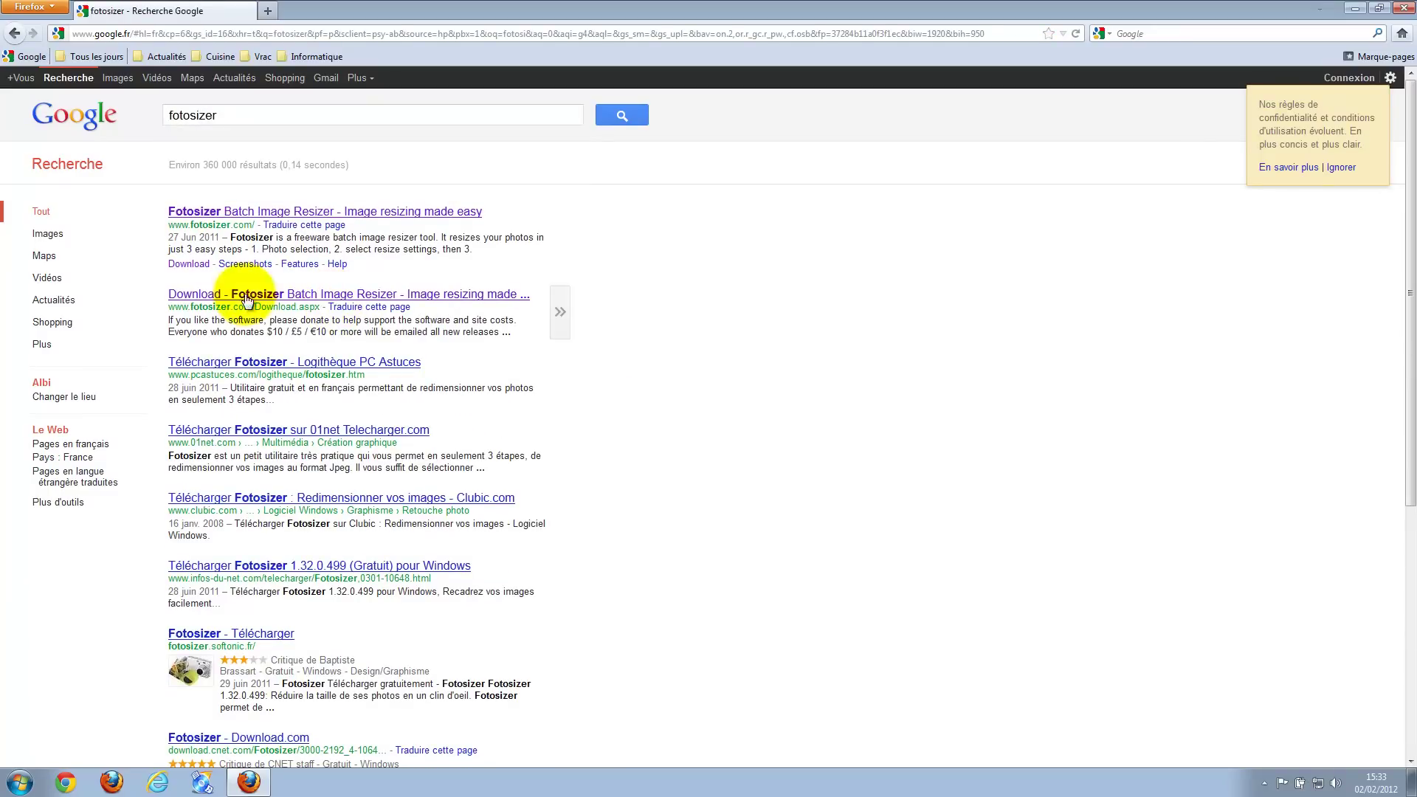
pyautogui.moveTo(250, 241)
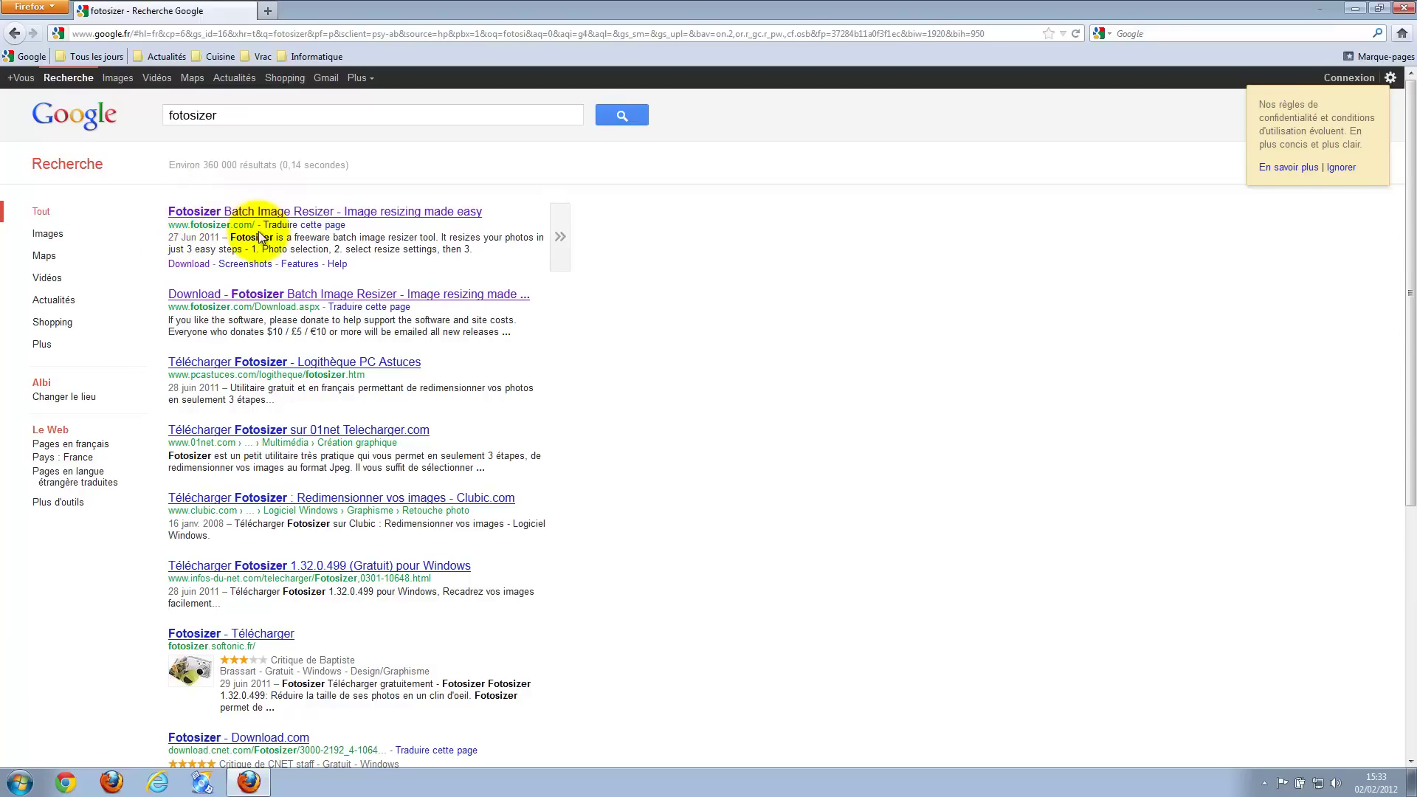
# Open the official Fotosizer site and go to its fsSetup132.exe Download page.
pyautogui.click(218, 214)
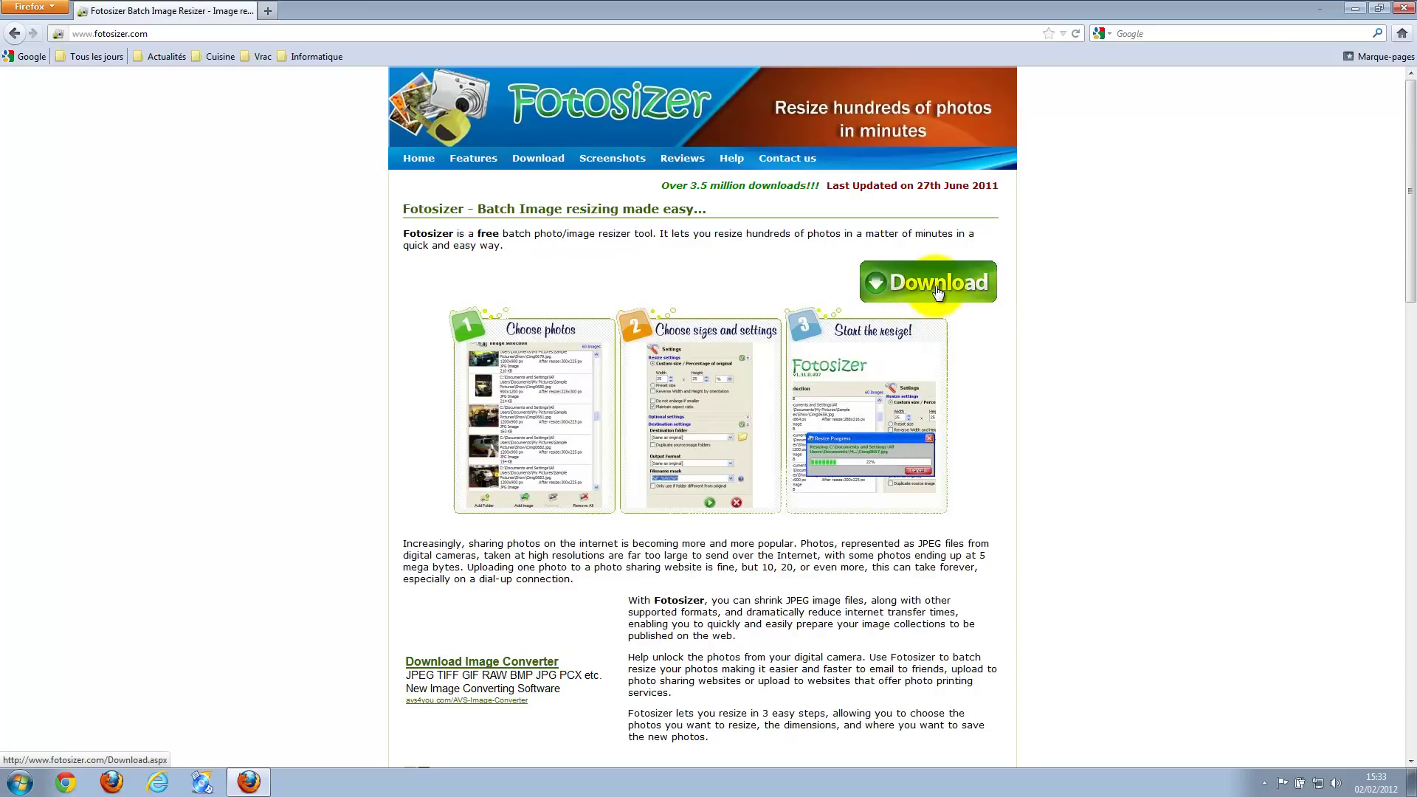
pyautogui.click(980, 289)
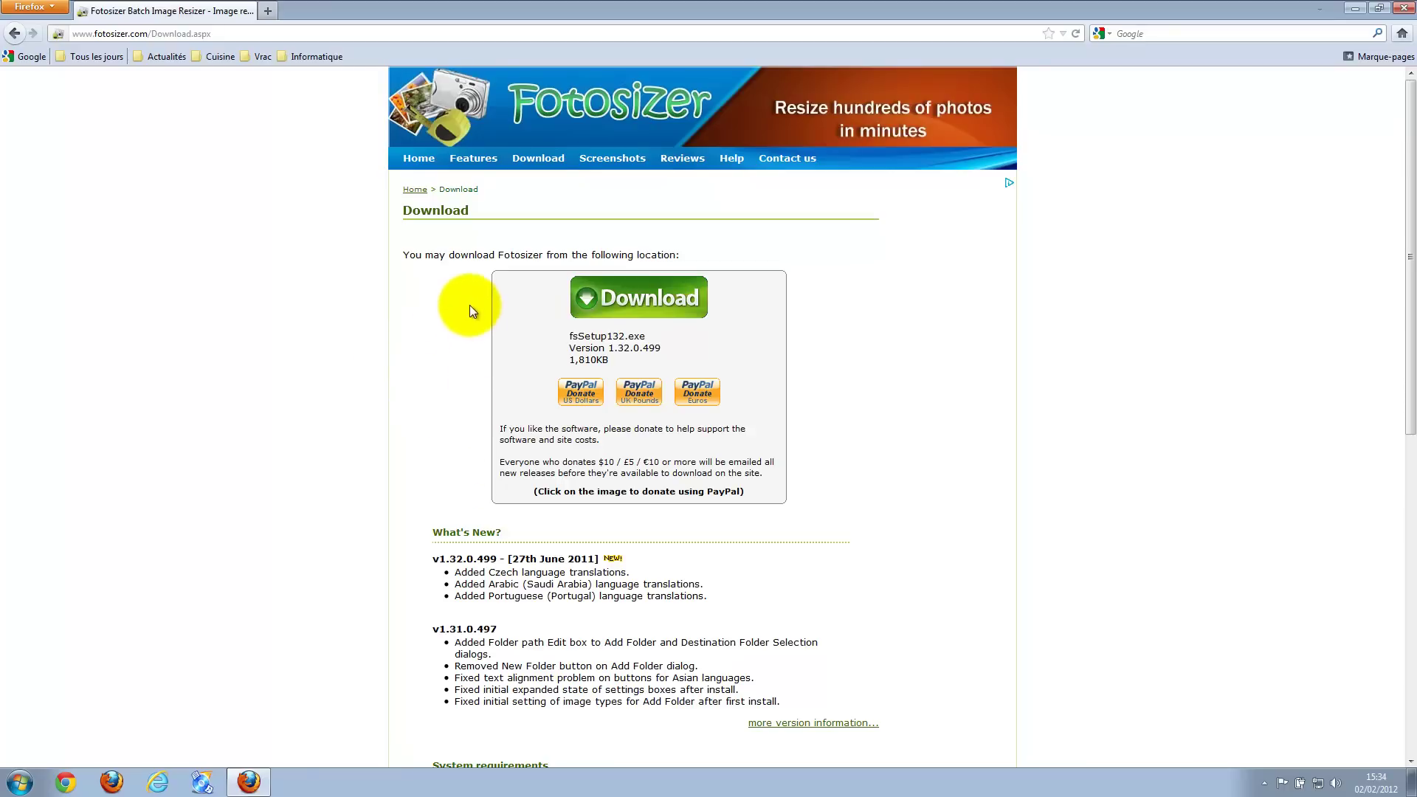
# Start the fsSetup132.exe download, backing out of a Télécharger advert.
pyautogui.click(632, 299)
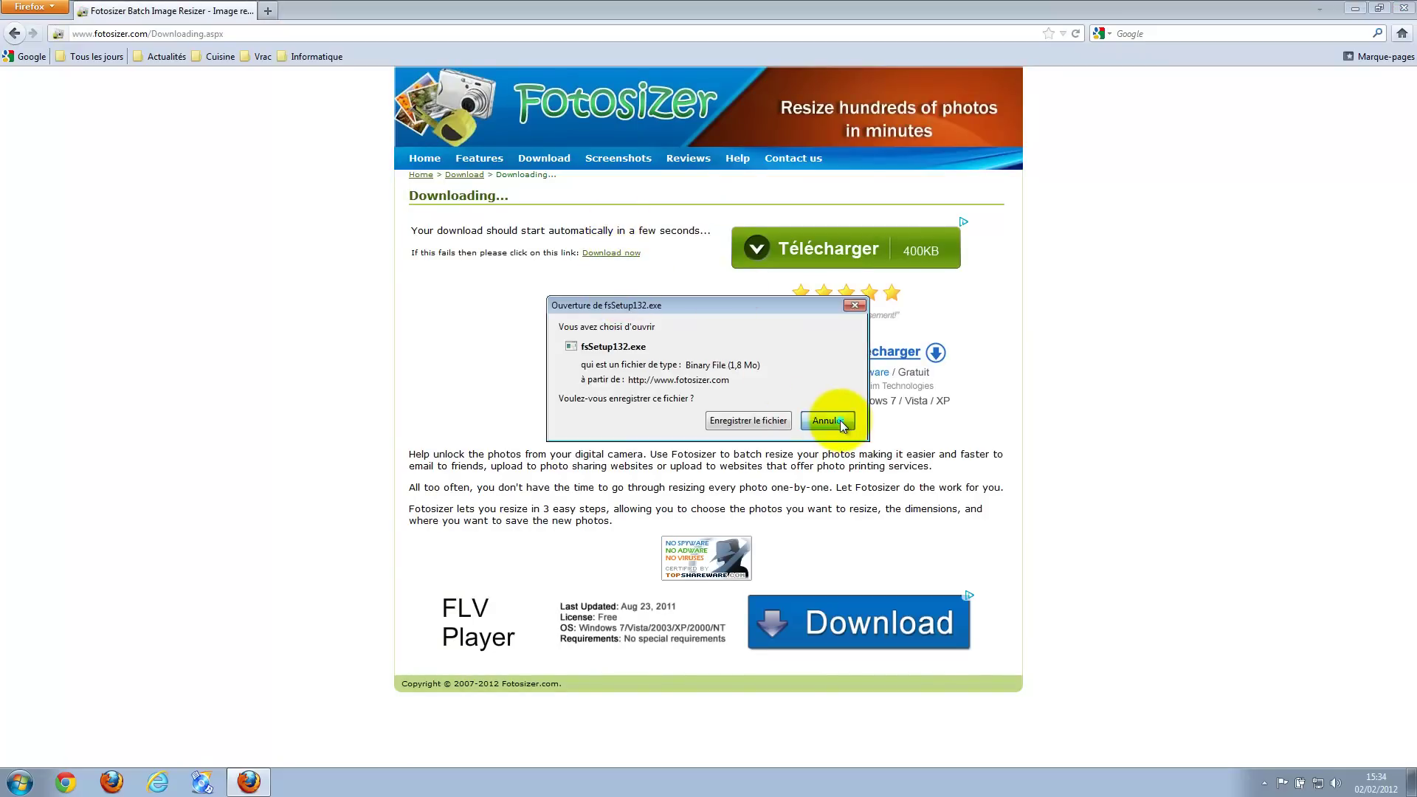
pyautogui.click(845, 425)
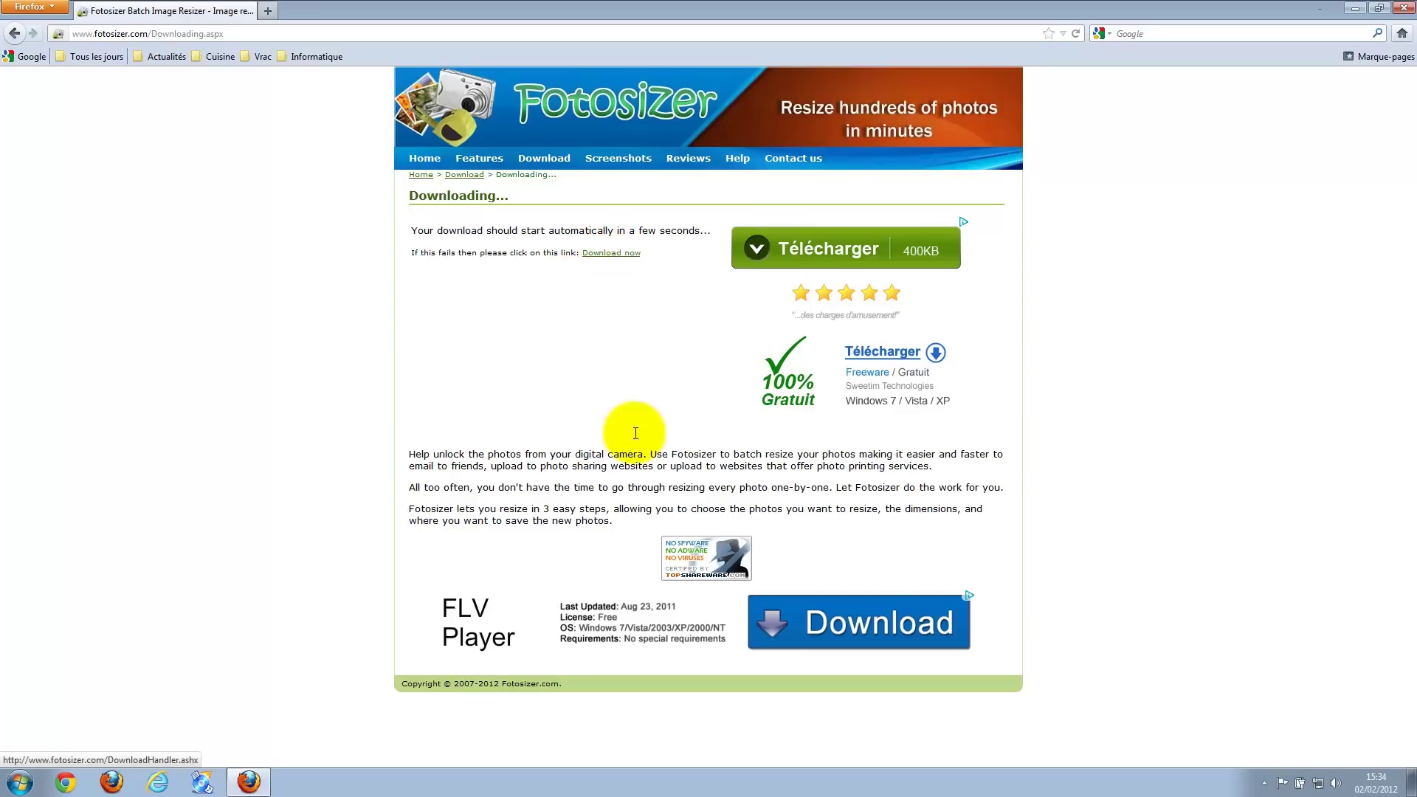
pyautogui.click(871, 267)
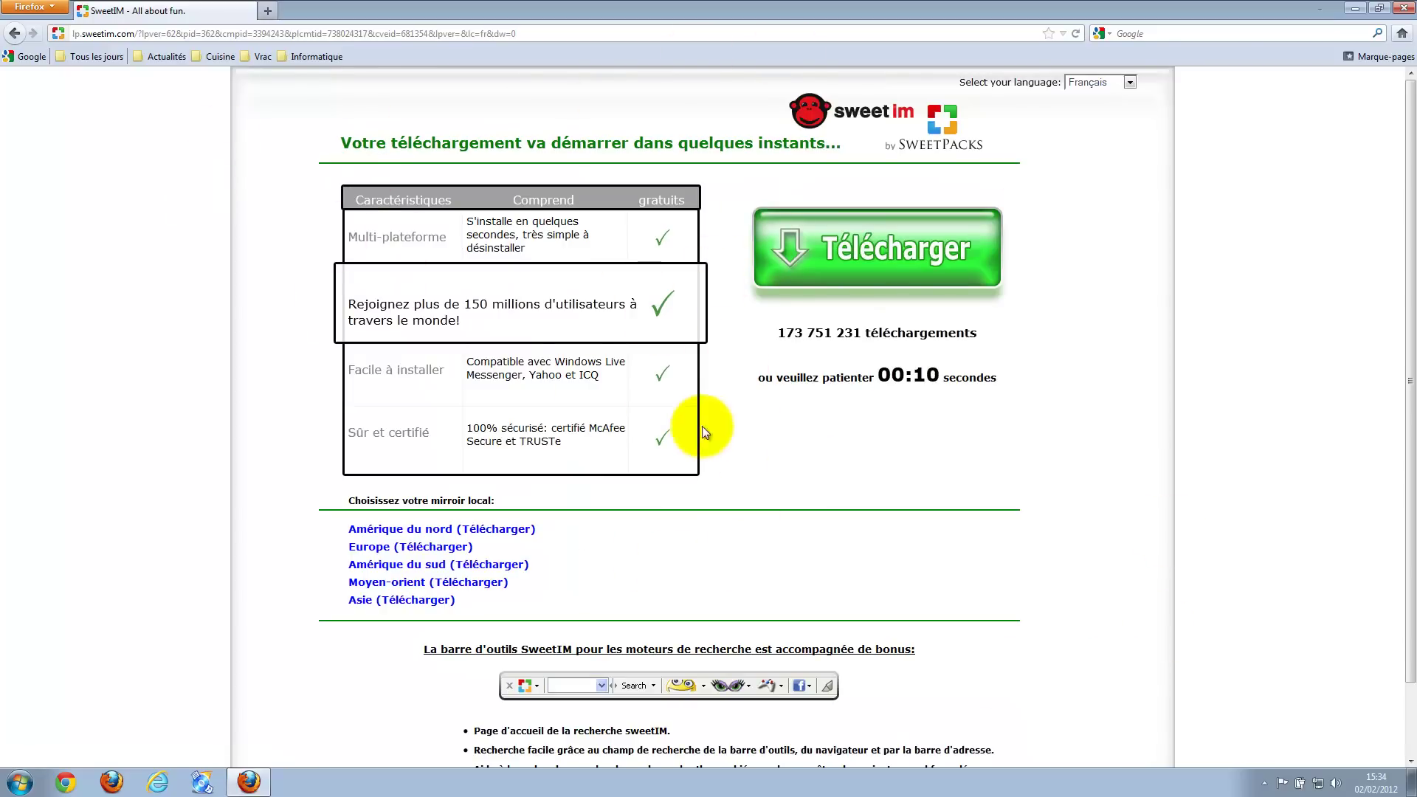
pyautogui.click(14, 34)
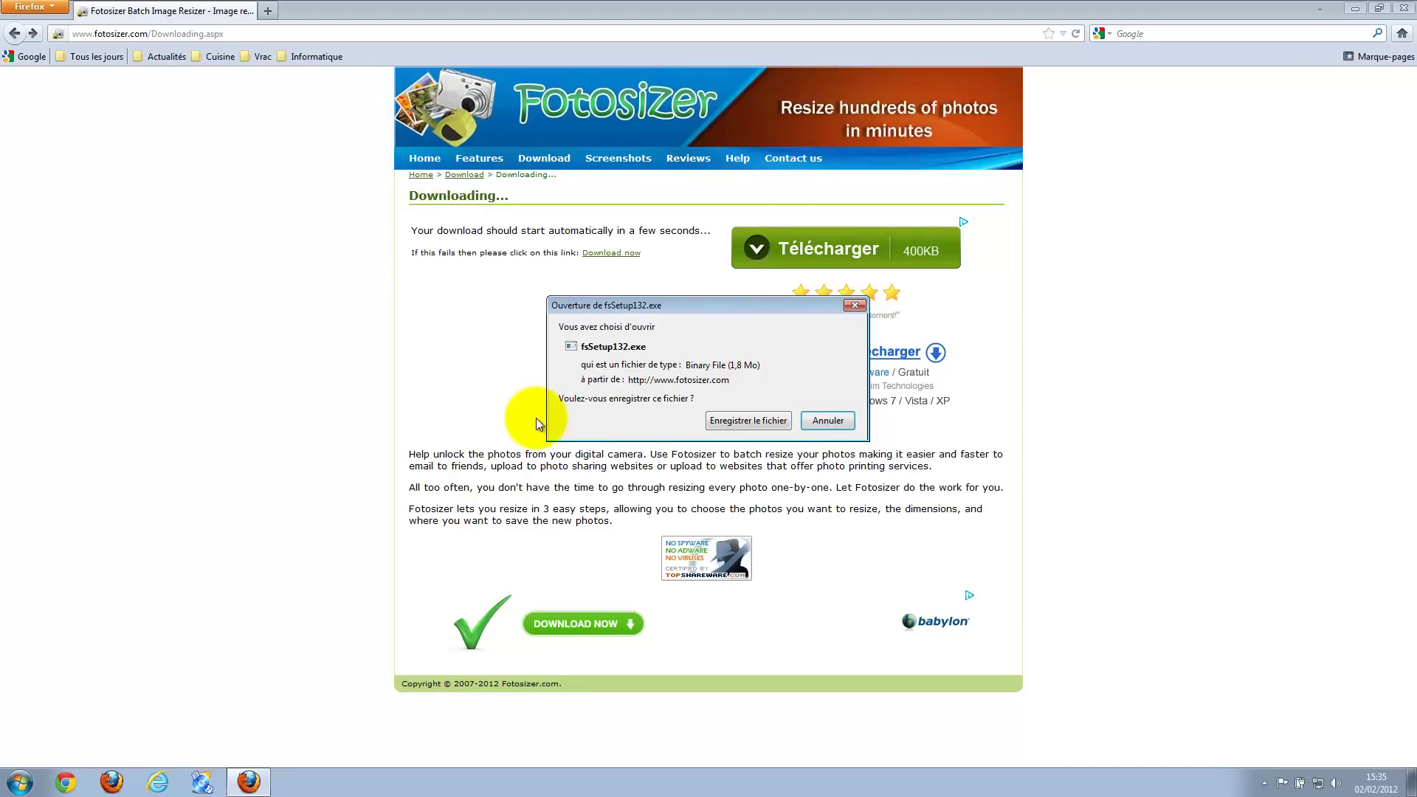
# Save fsSetup132.exe to the Bureau (Desktop) and close Firefox.
pyautogui.click(834, 421)
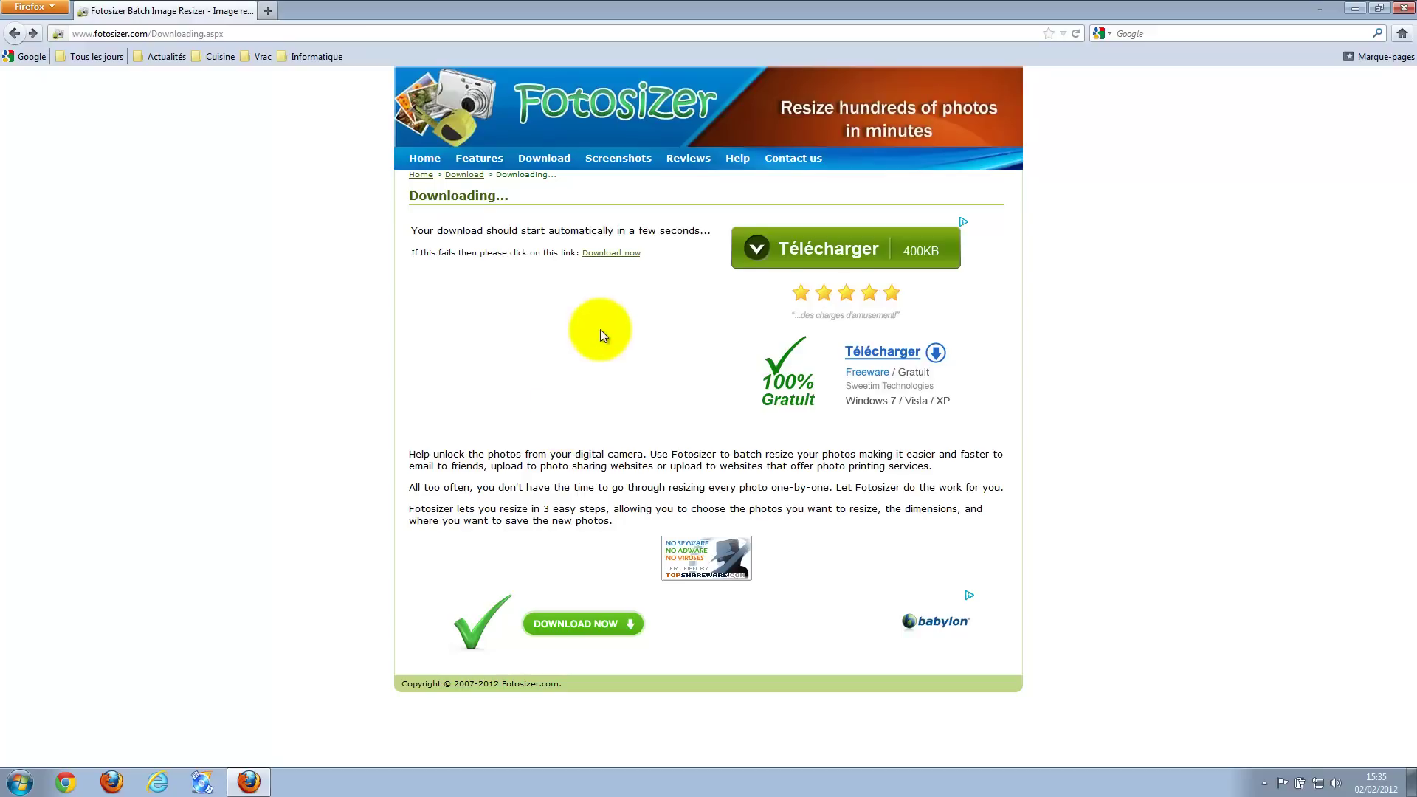
pyautogui.click(612, 255)
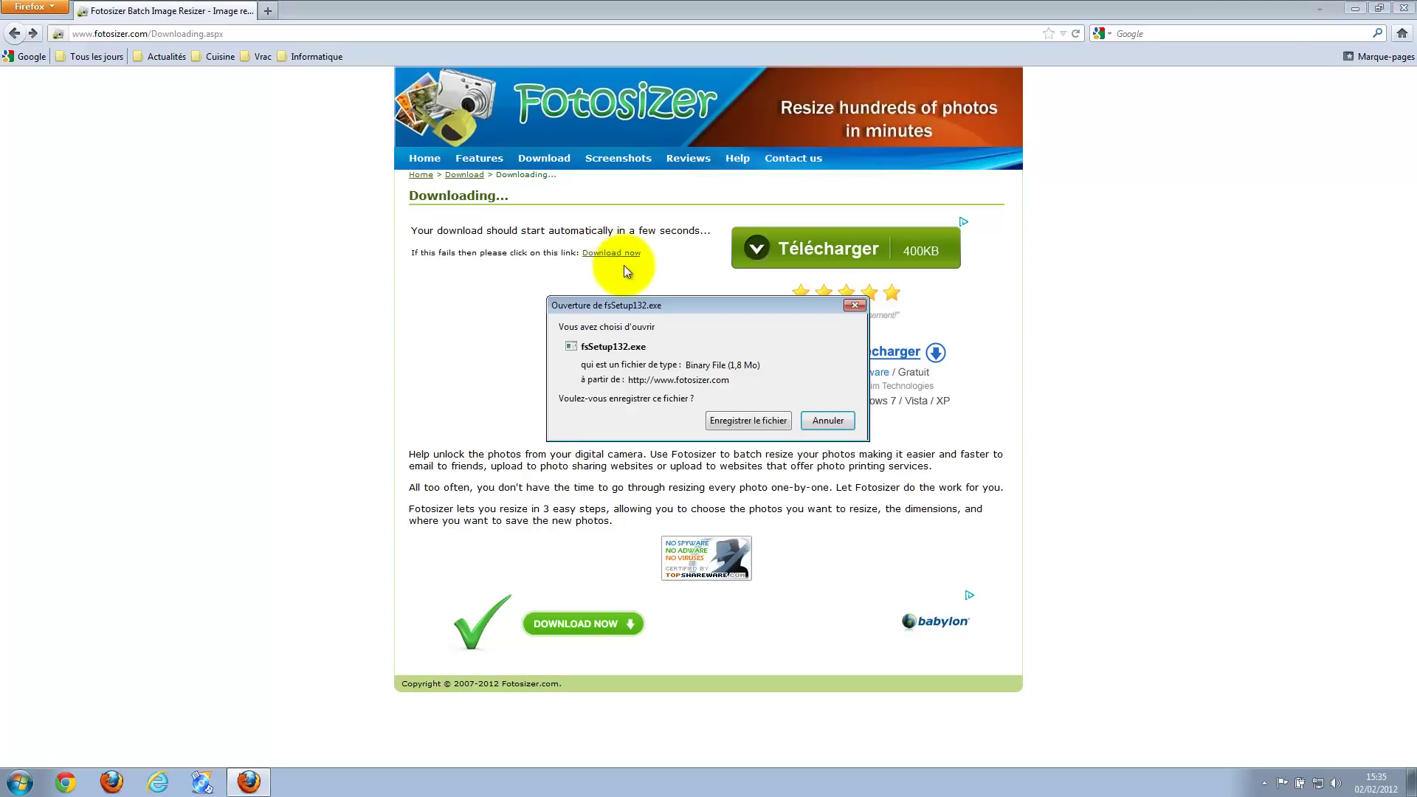
pyautogui.click(749, 420)
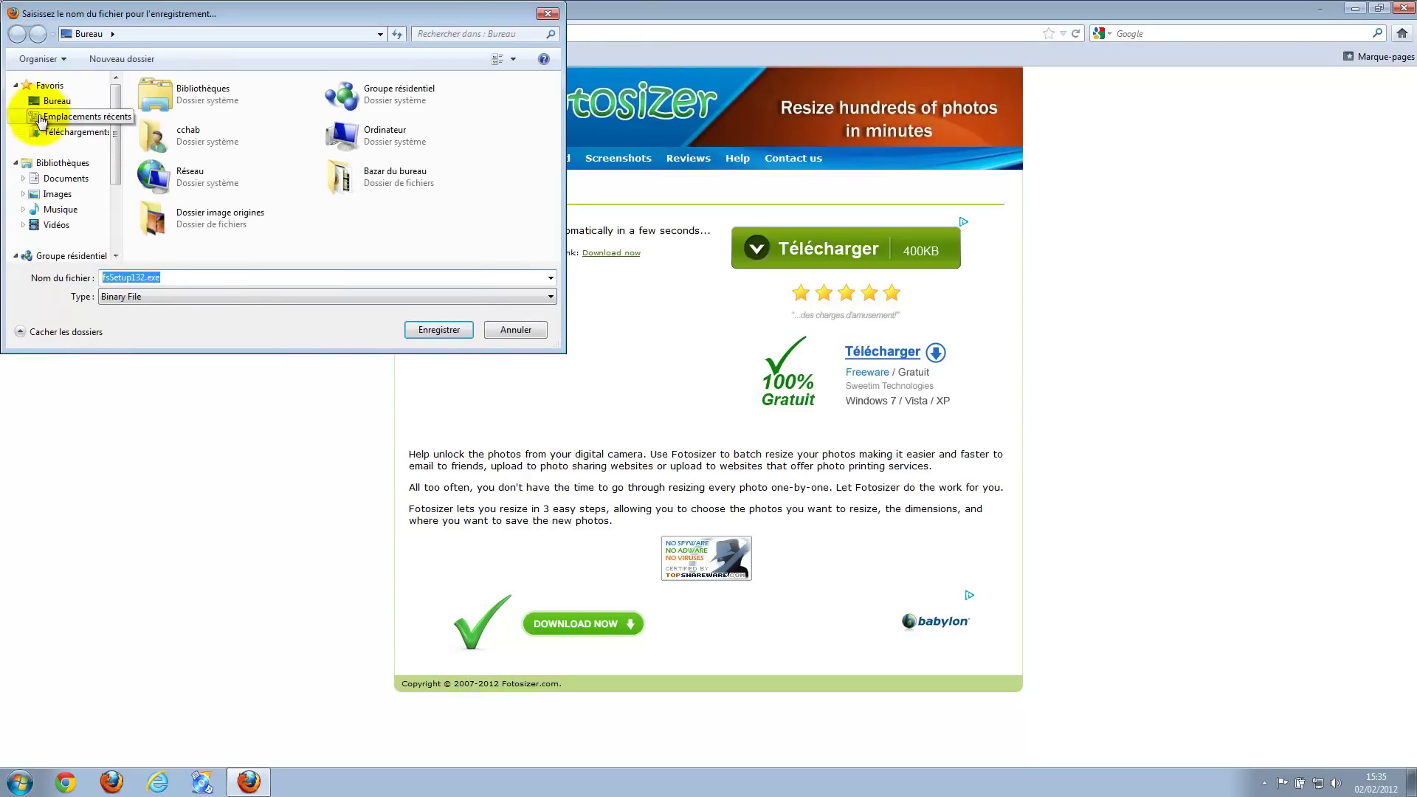
pyautogui.click(56, 100)
pyautogui.click(440, 329)
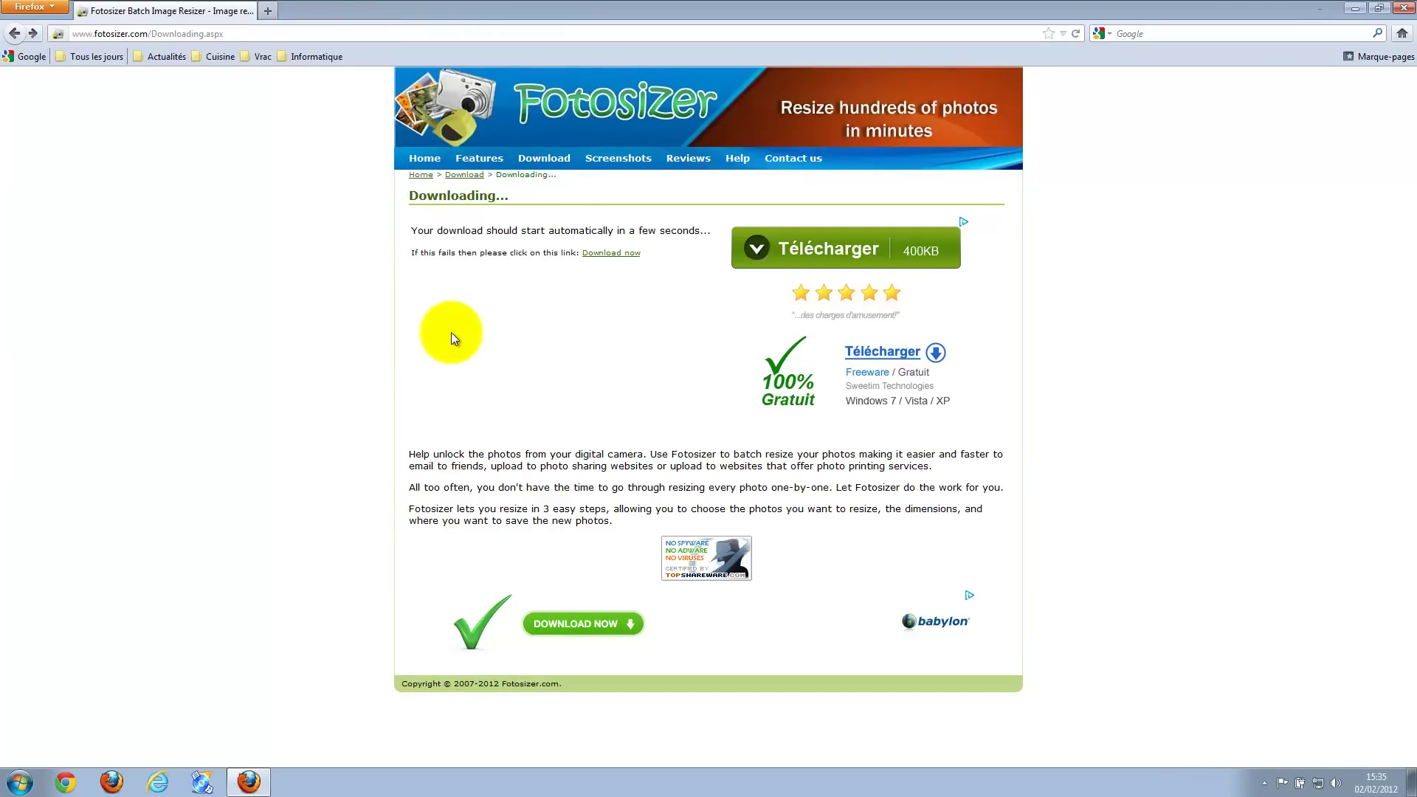
pyautogui.click(1407, 10)
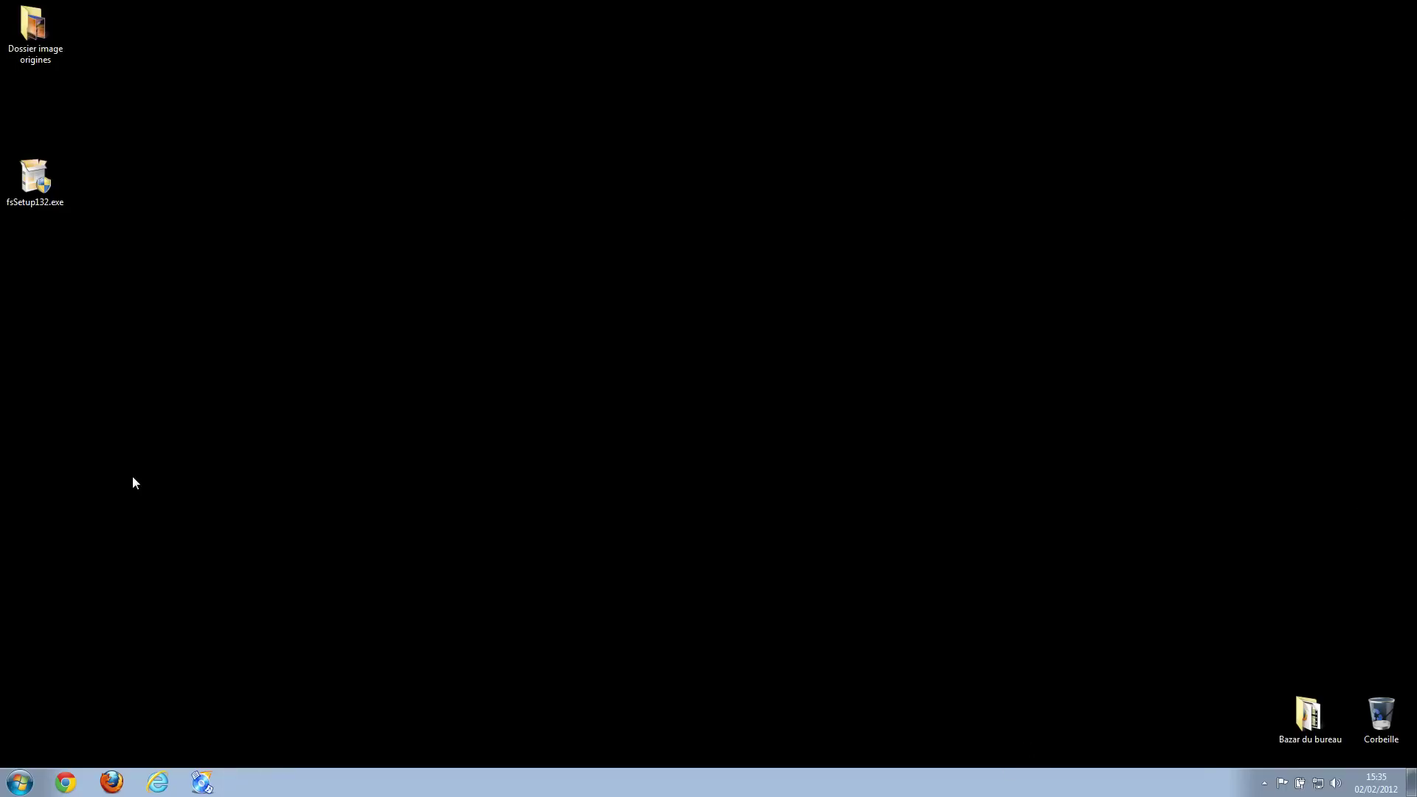
# Launch the fsSetup132.exe installer with Français as the setup language.
pyautogui.moveTo(56, 173); pyautogui.dragTo(122, 33)
pyautogui.doubleClick(106, 26)
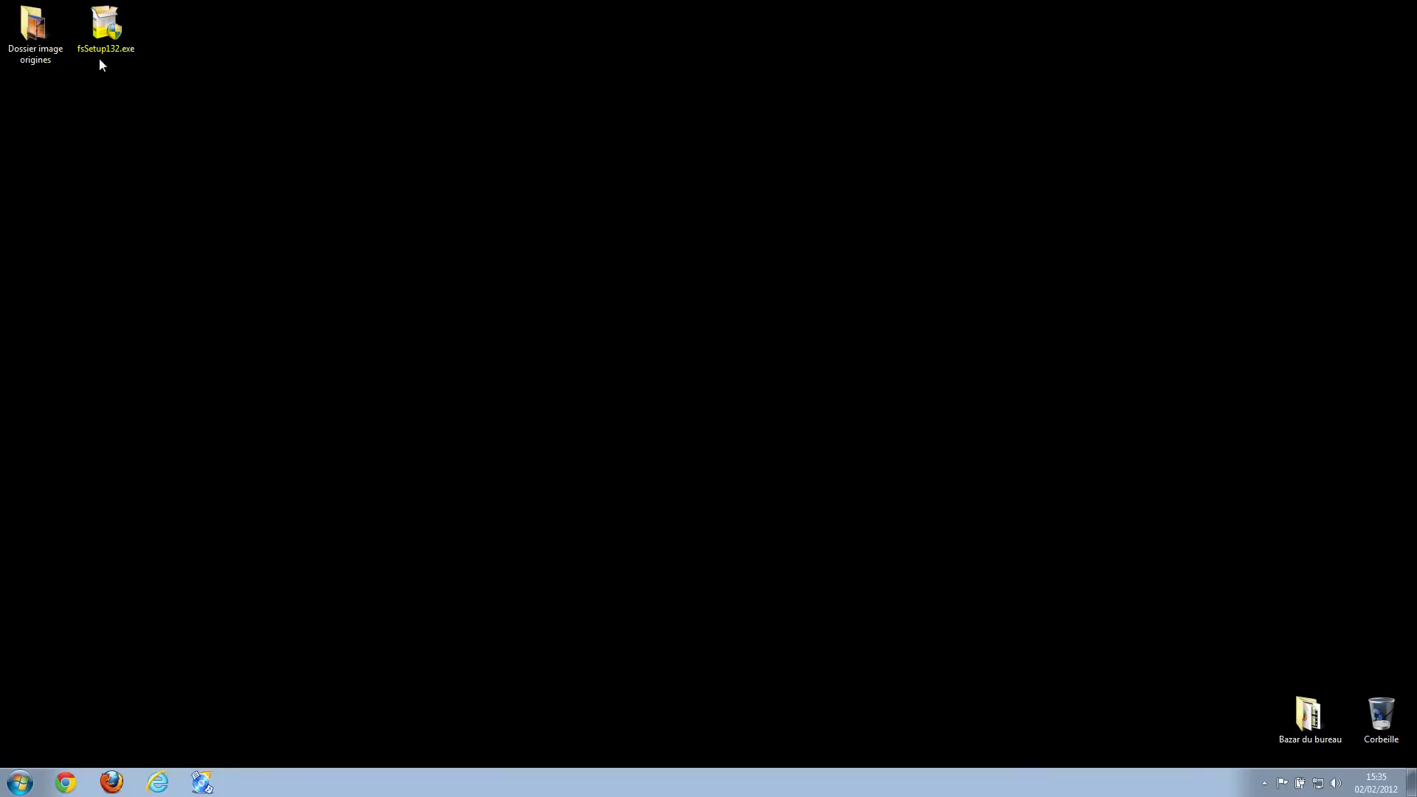
pyautogui.click(100, 28)
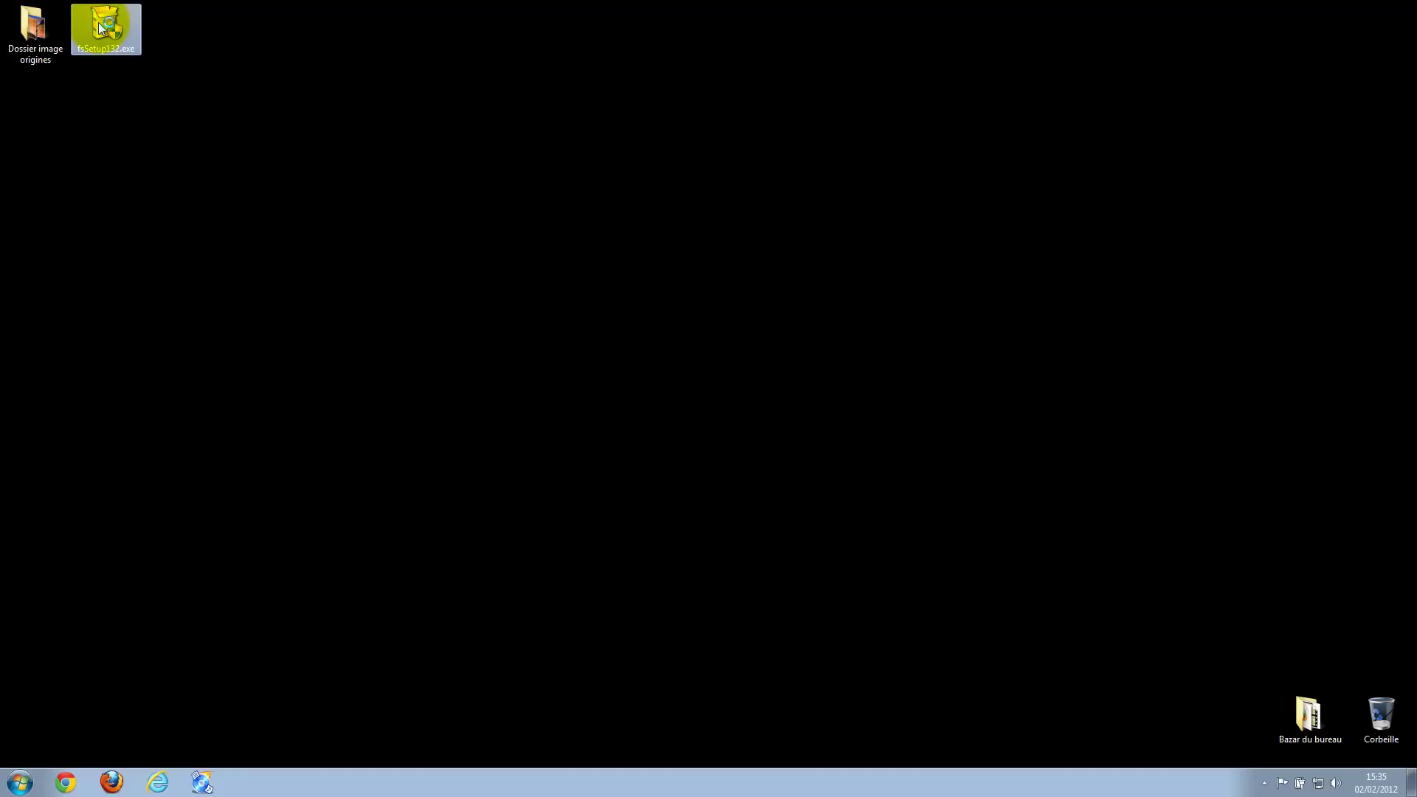
pyautogui.doubleClick(101, 28)
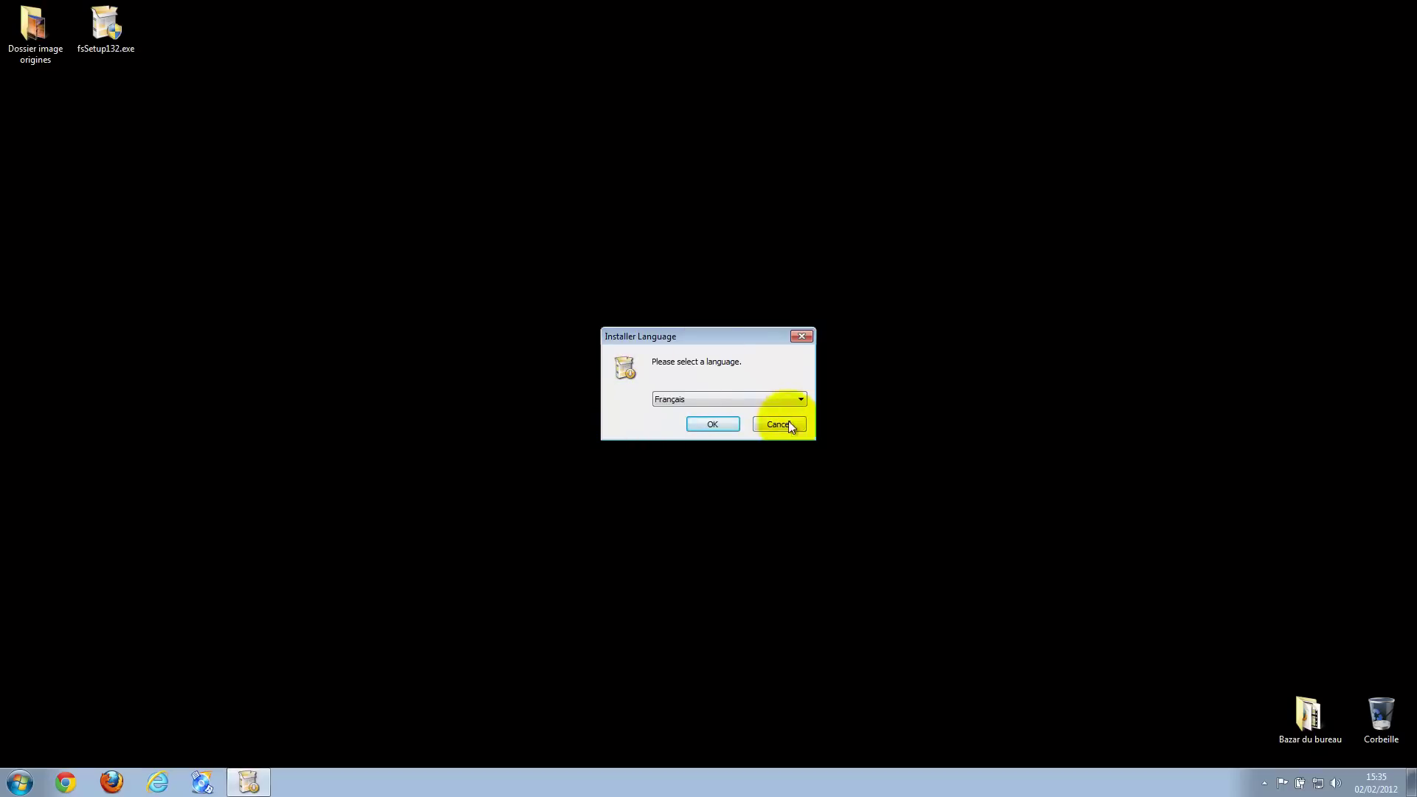
pyautogui.click(692, 399)
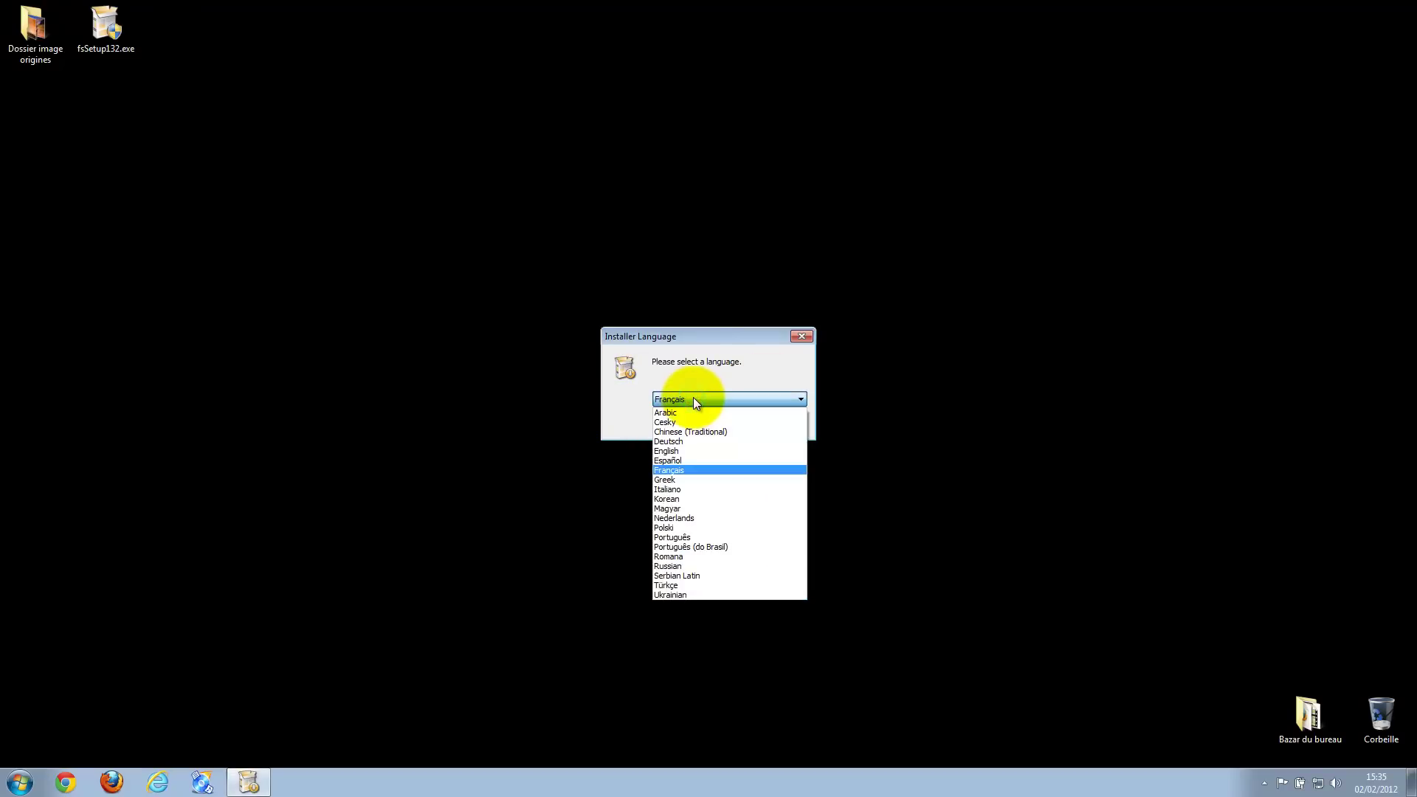
pyautogui.click(621, 410)
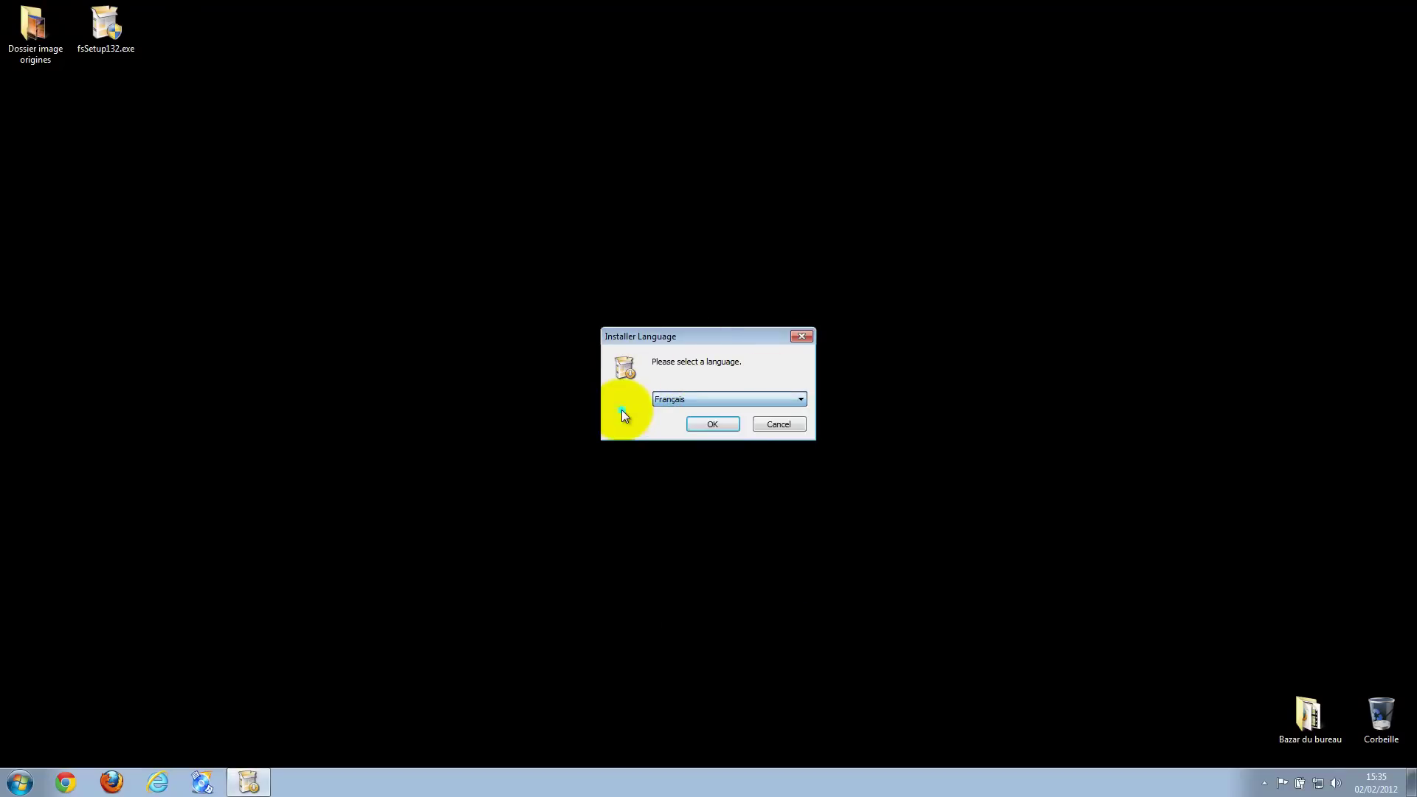
pyautogui.click(716, 426)
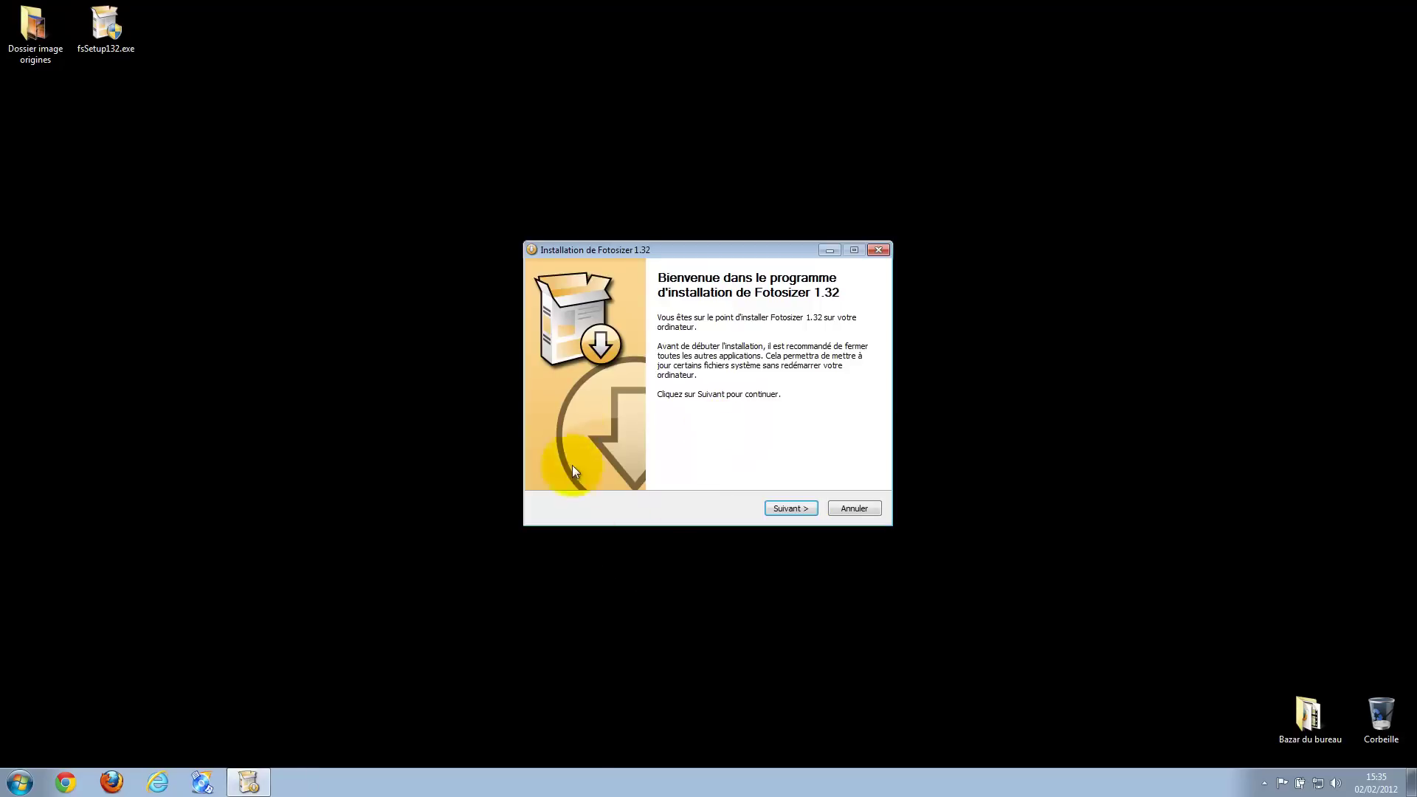
# Accept the licence and default folder, skip the Quick Launch shortcut, install, and launch Fotosizer.
pyautogui.click(797, 510)
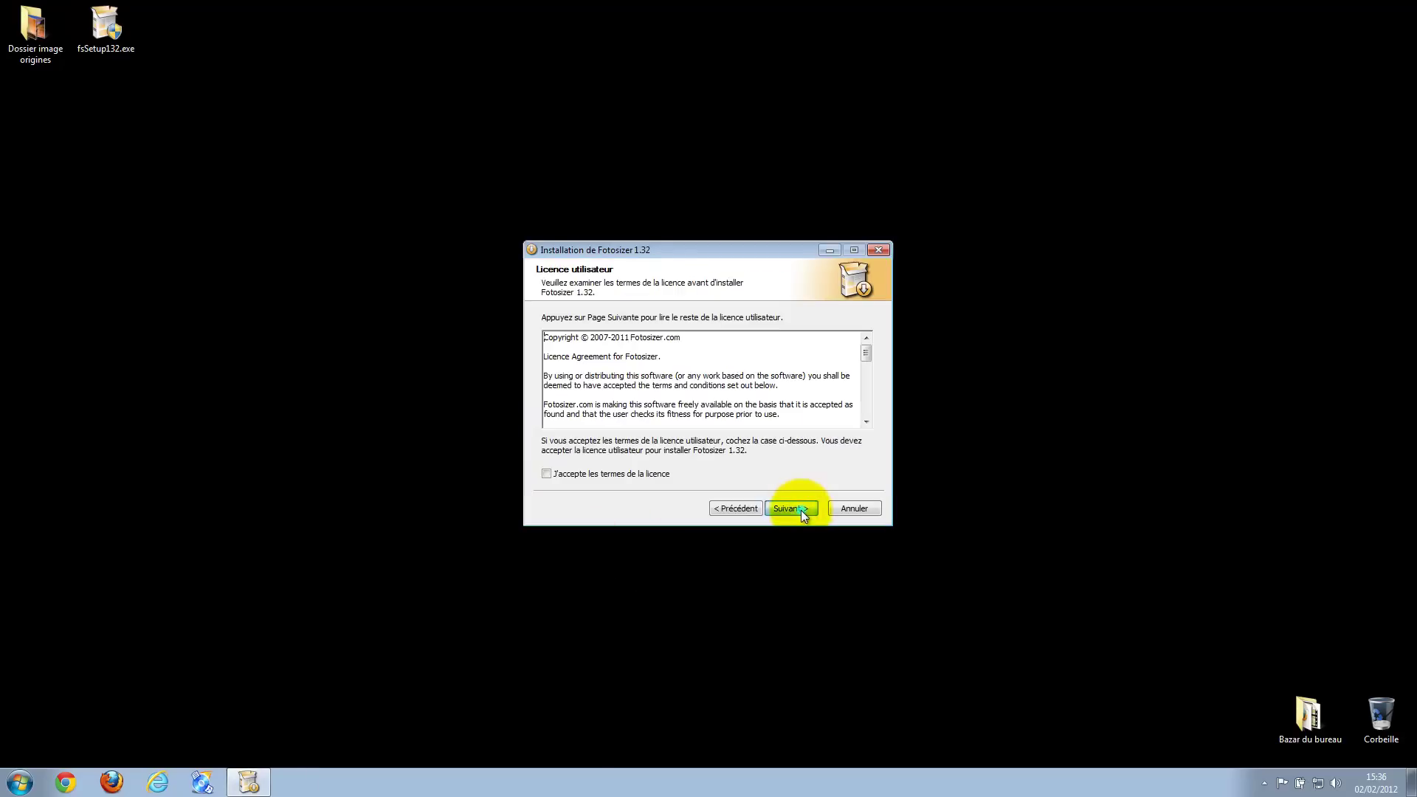
pyautogui.click(591, 477)
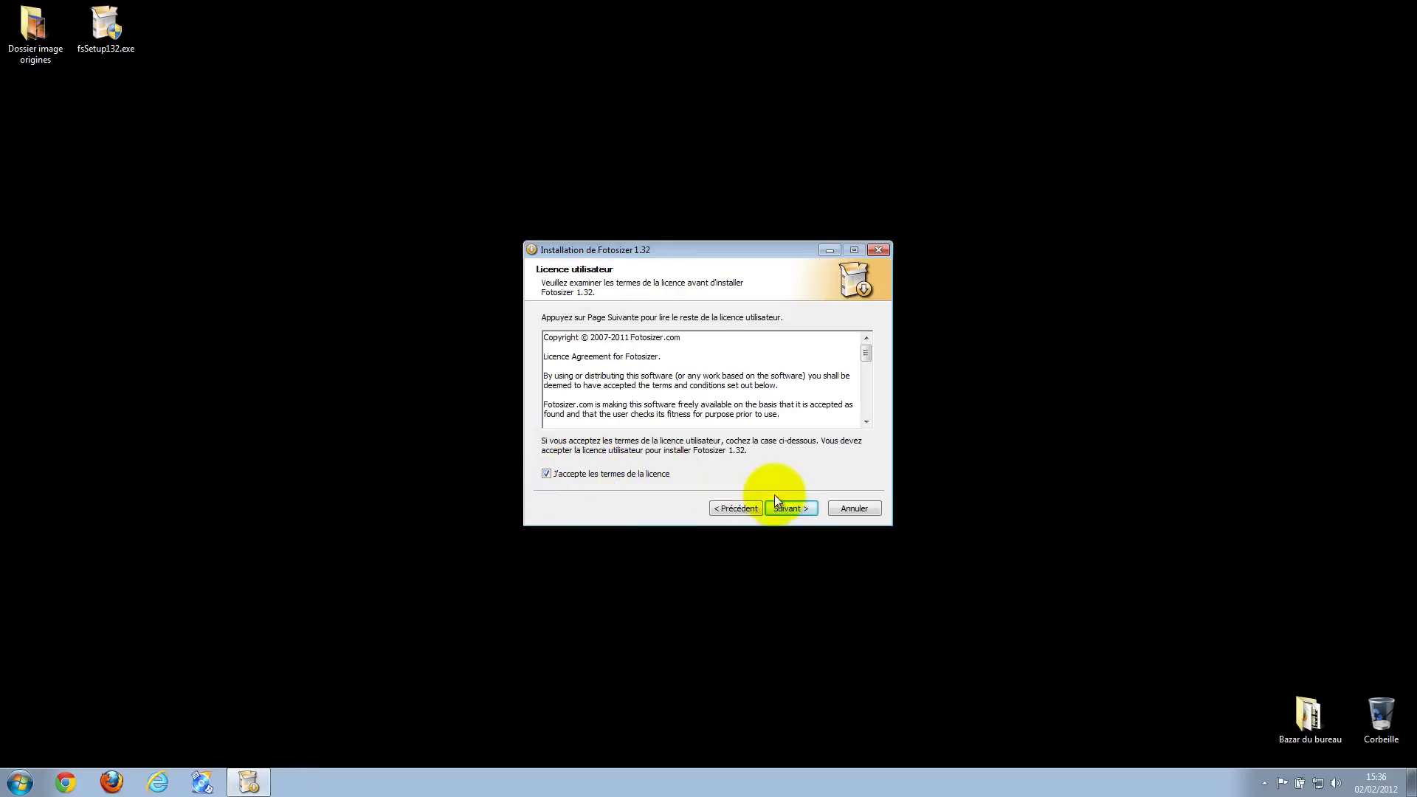
pyautogui.click(787, 509)
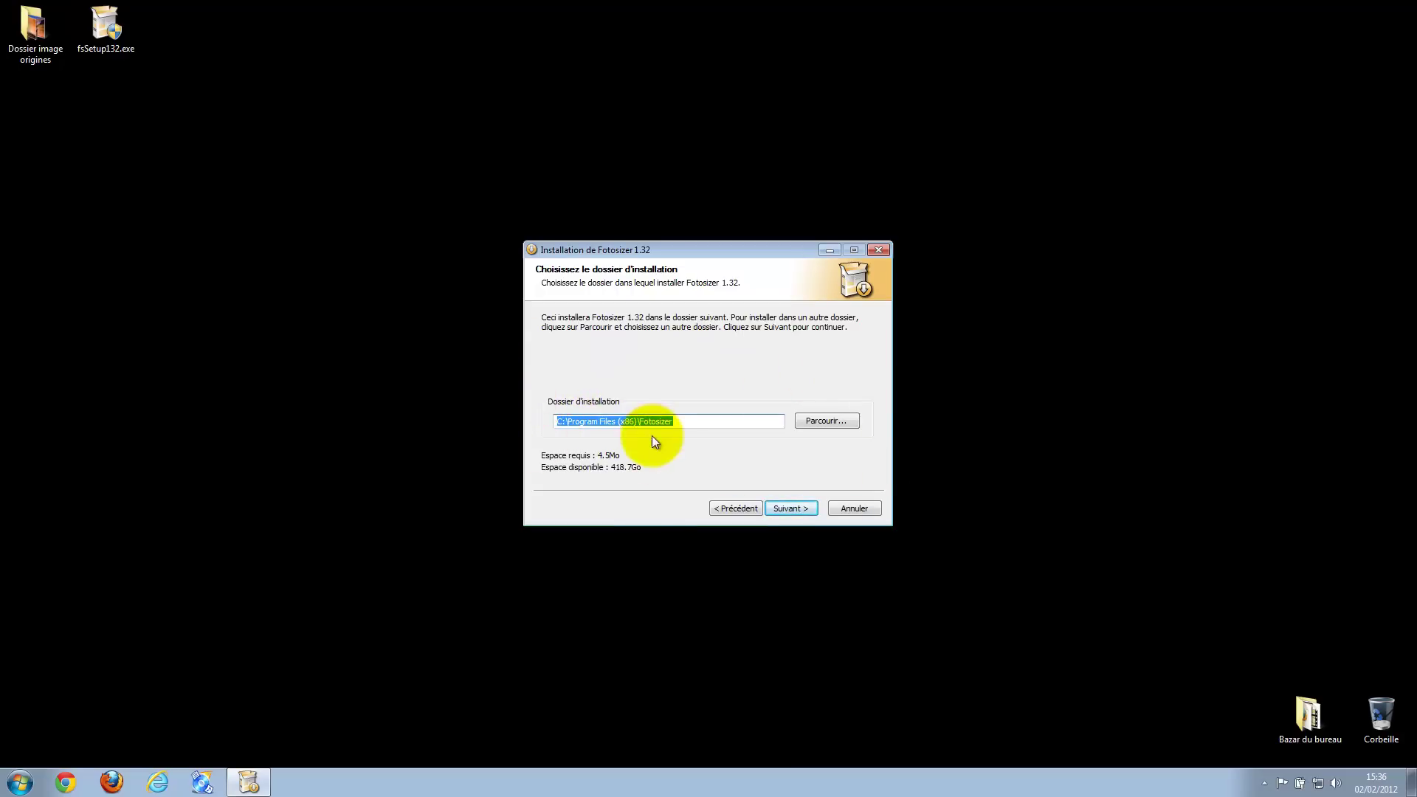
pyautogui.click(786, 507)
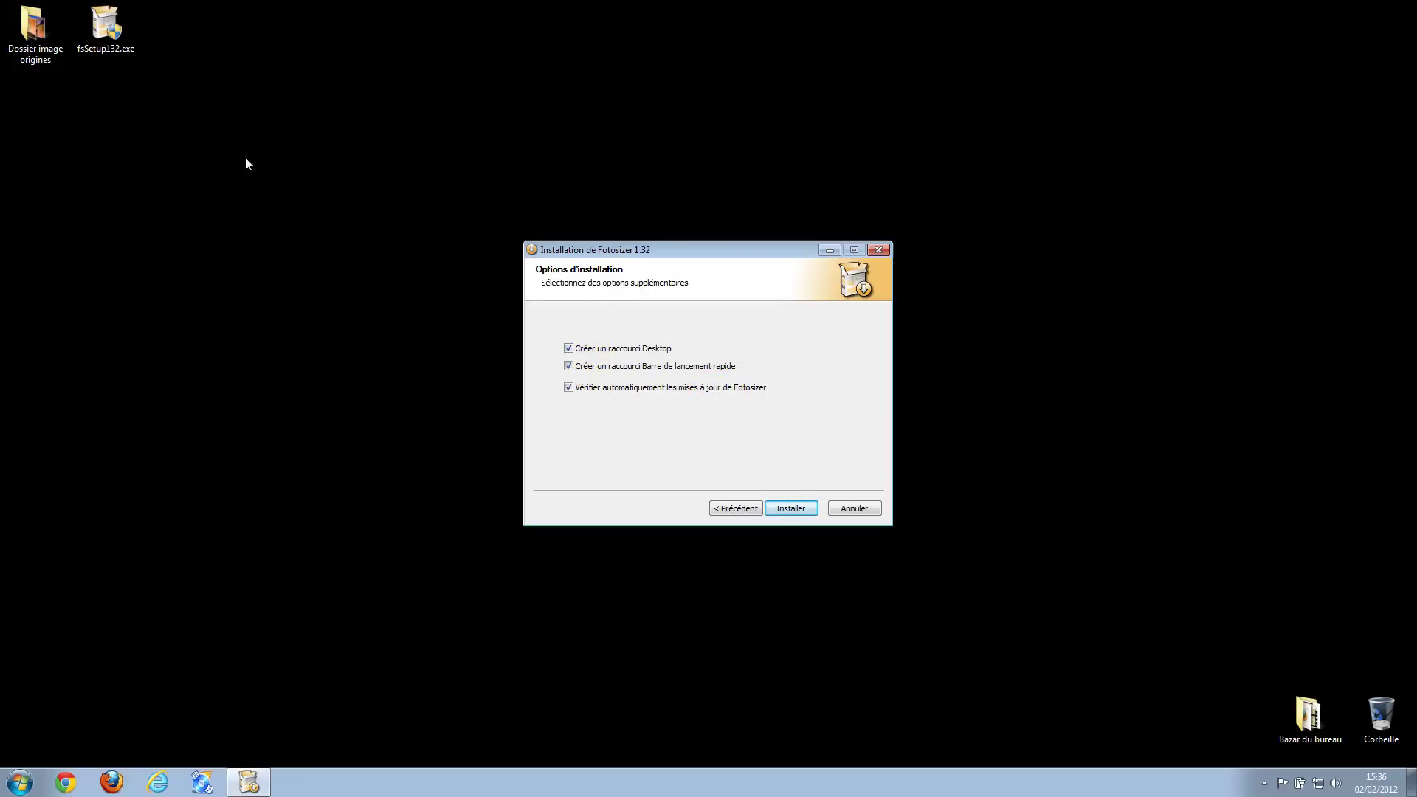
pyautogui.click(569, 366)
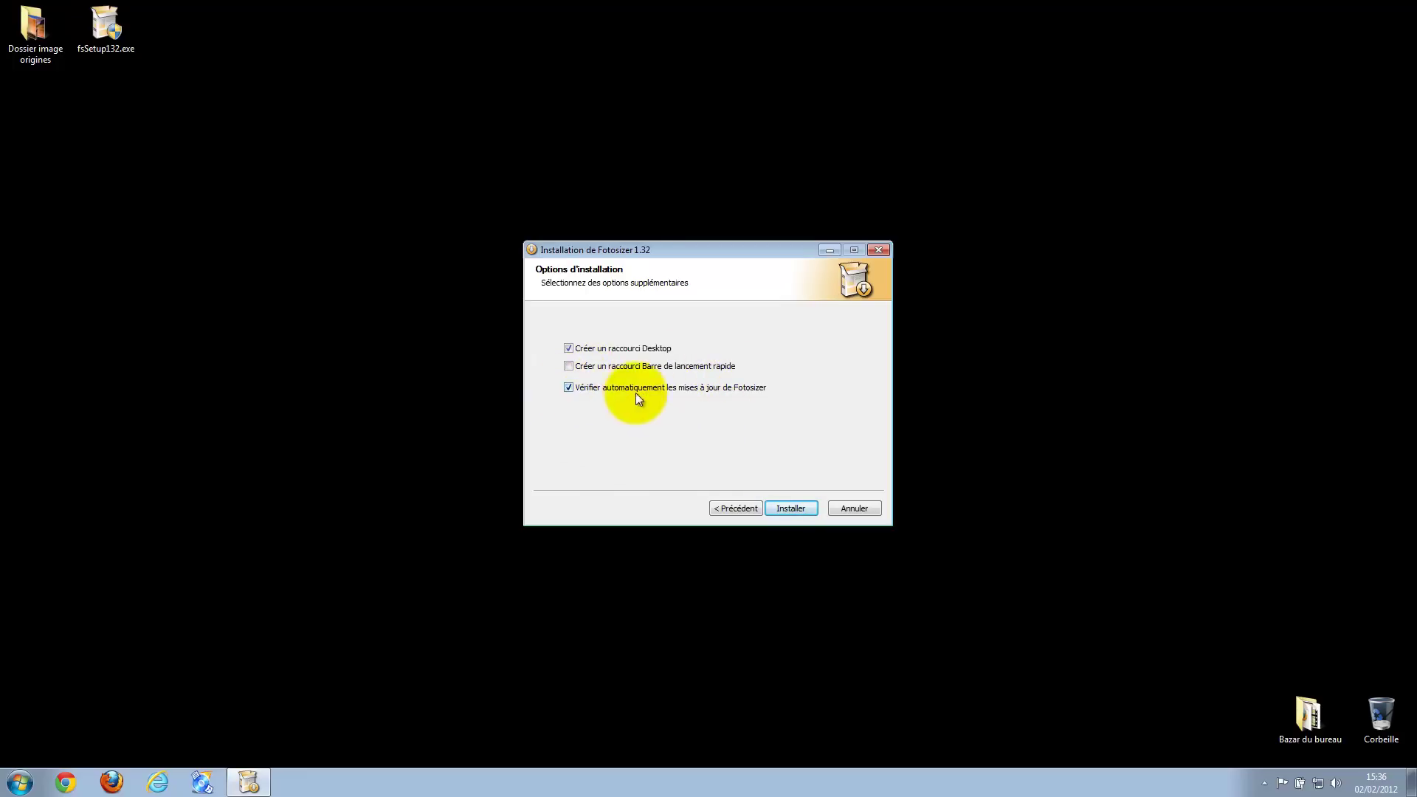
pyautogui.click(801, 509)
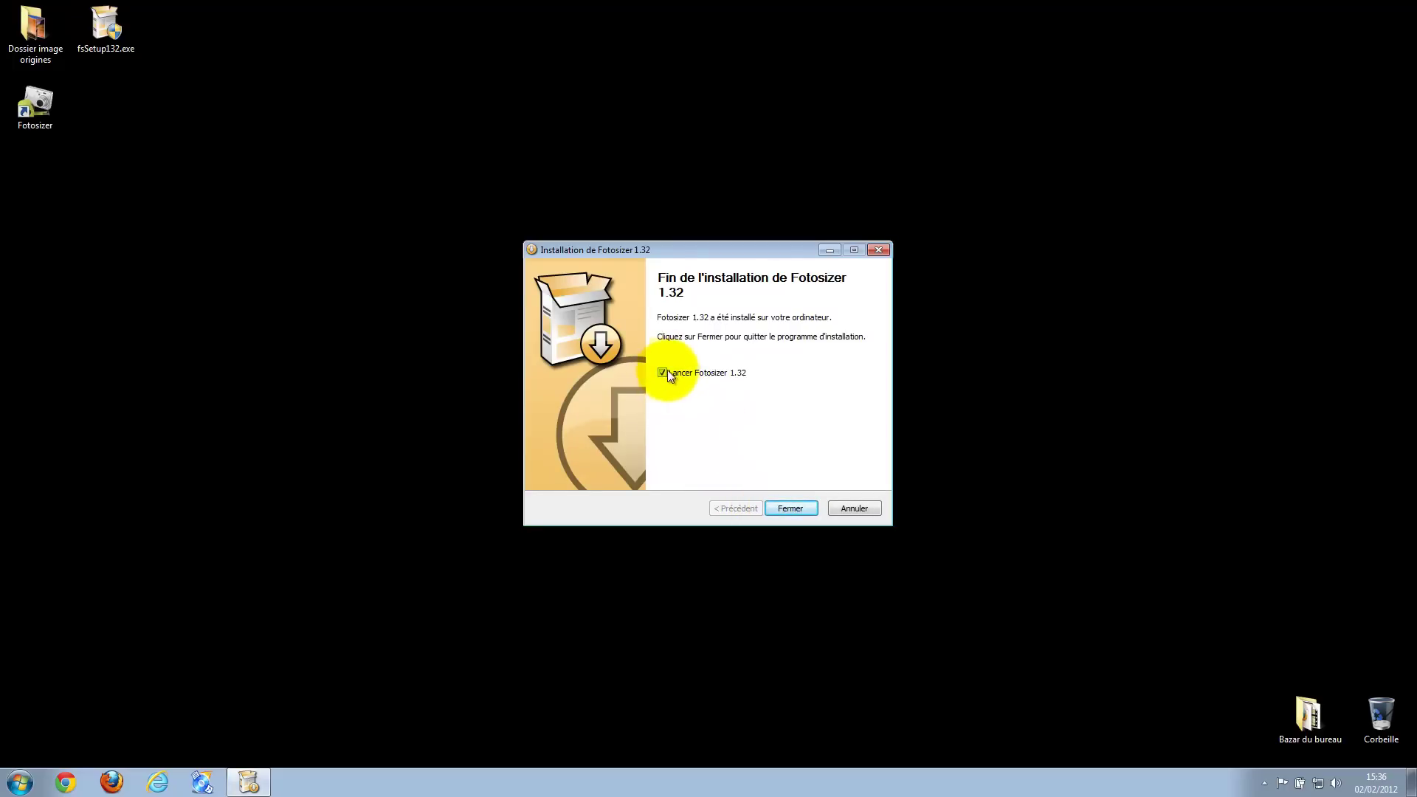
pyautogui.click(796, 507)
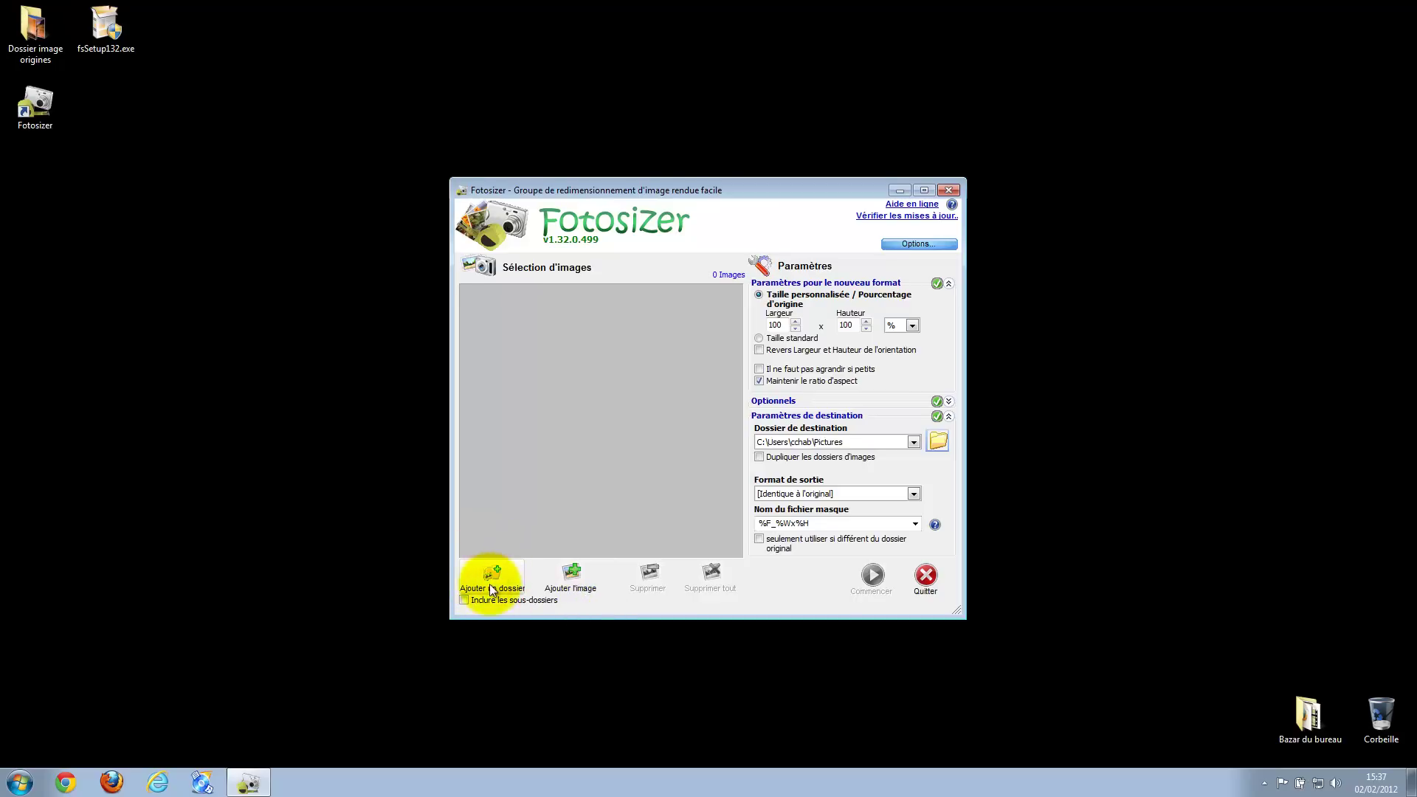
# Browse Ajouter image to the Bureau, move the dialog aside, and select Dossier image origines.
pyautogui.click(575, 581)
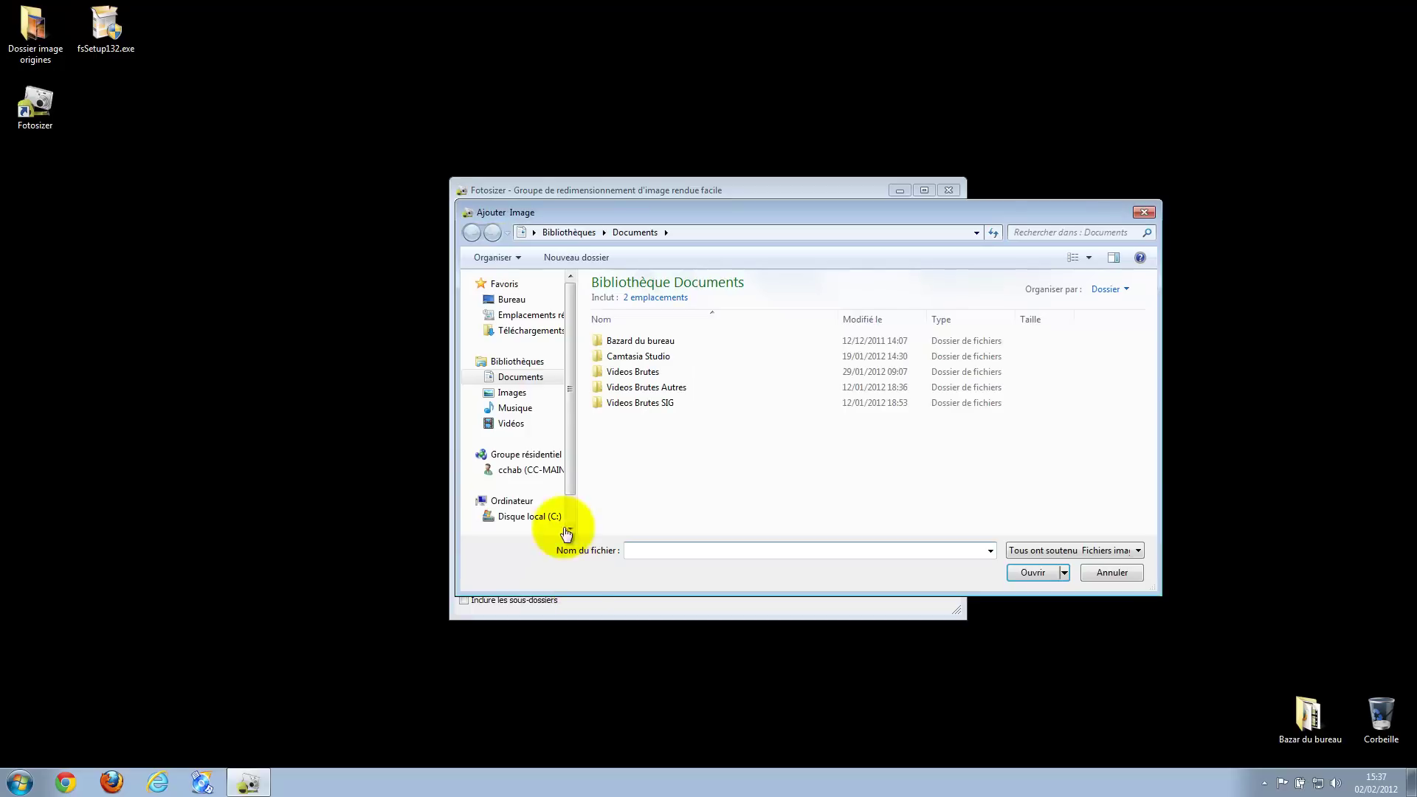
pyautogui.click(512, 299)
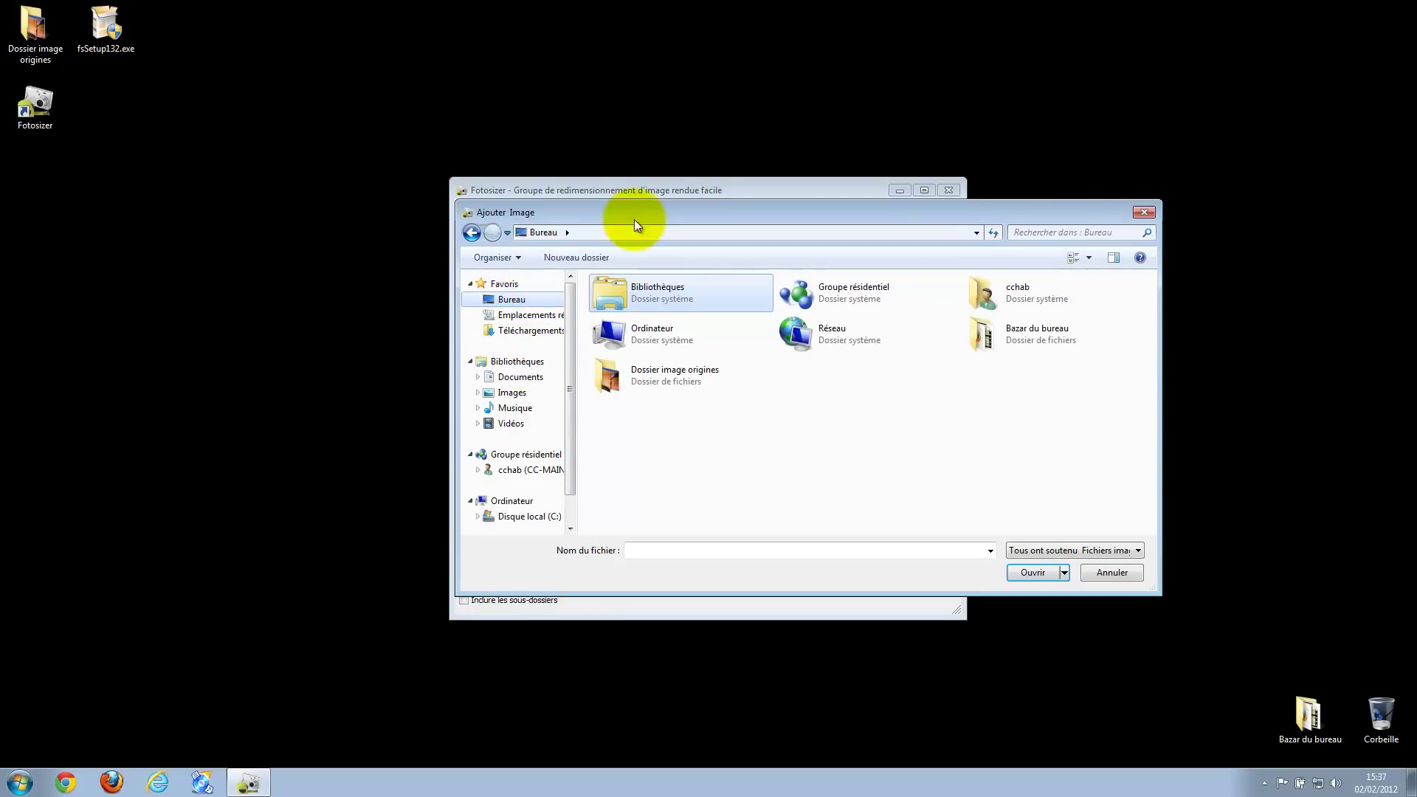
pyautogui.moveTo(638, 210); pyautogui.dragTo(890, 378)
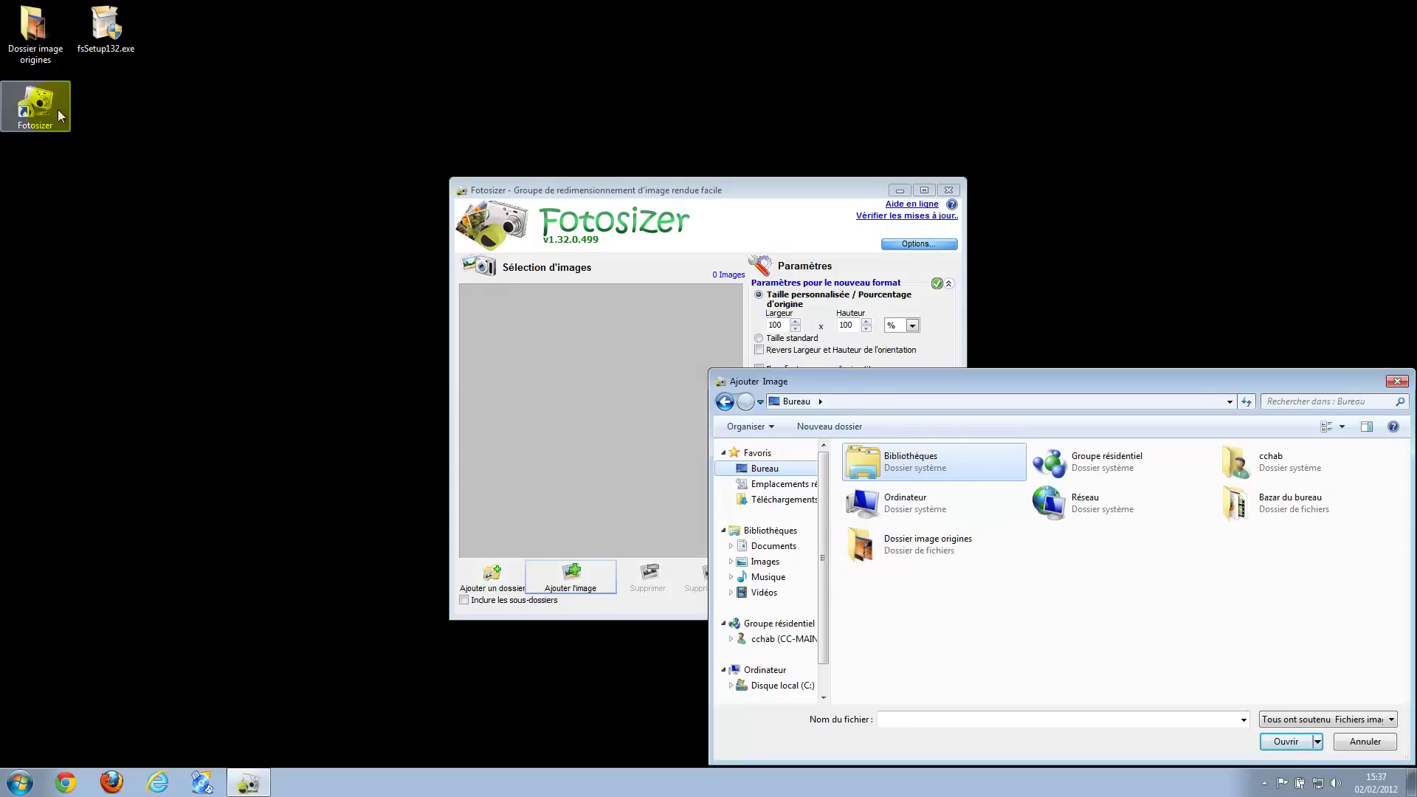
pyautogui.click(36, 31)
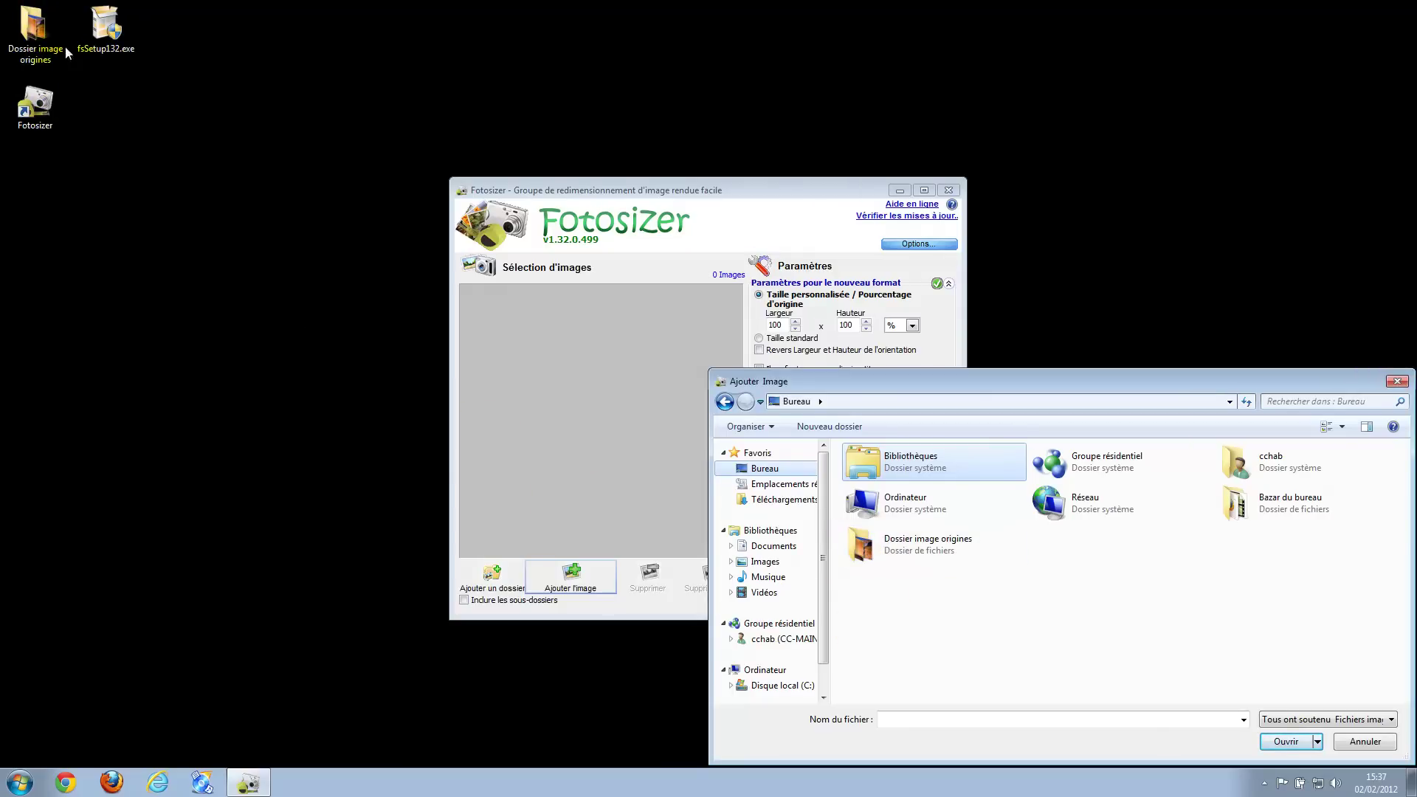
pyautogui.click(33, 24)
# Open Dossier image origines and check FR-wp1.jpg's properties (574 Ko).
pyautogui.doubleClick(33, 24)
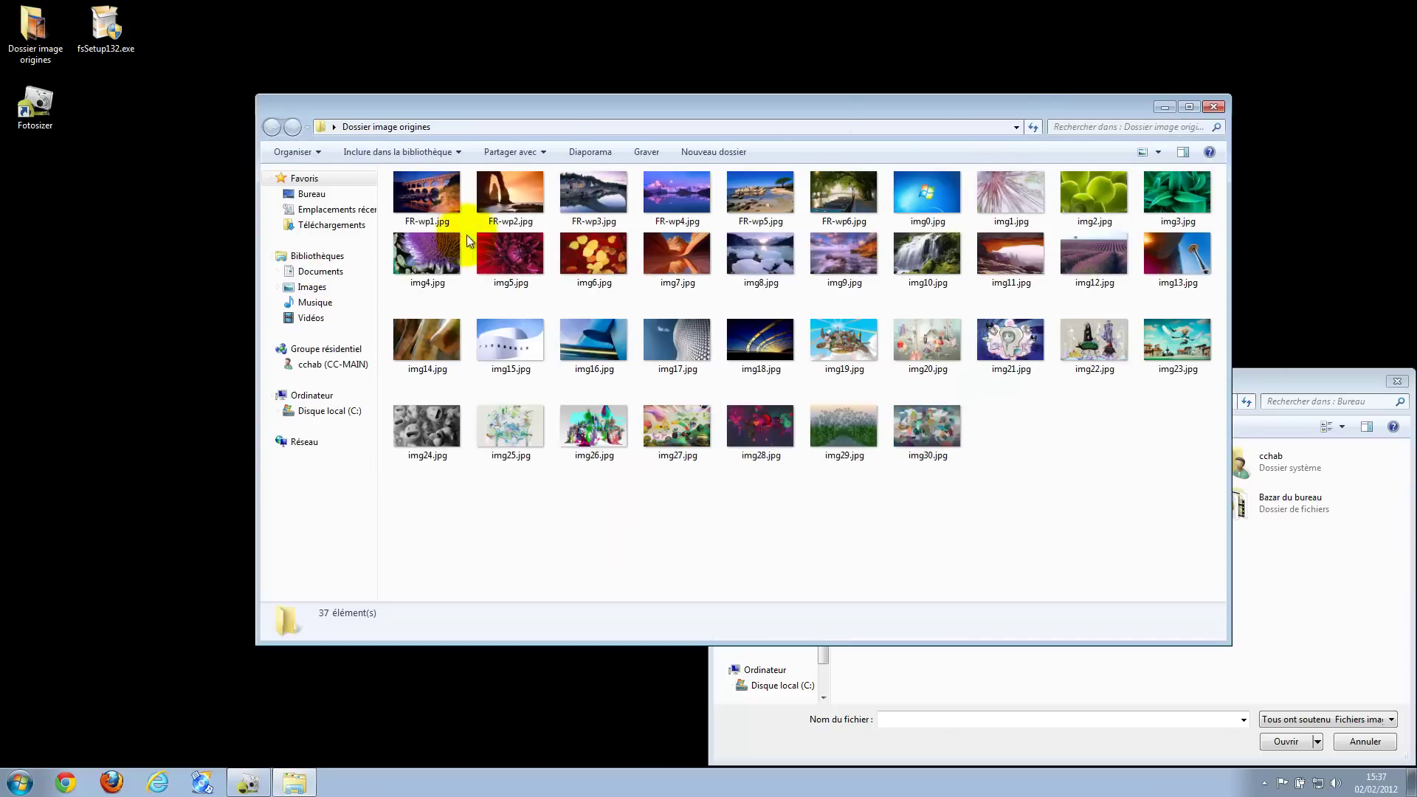
pyautogui.rightClick(429, 194)
pyautogui.click(470, 576)
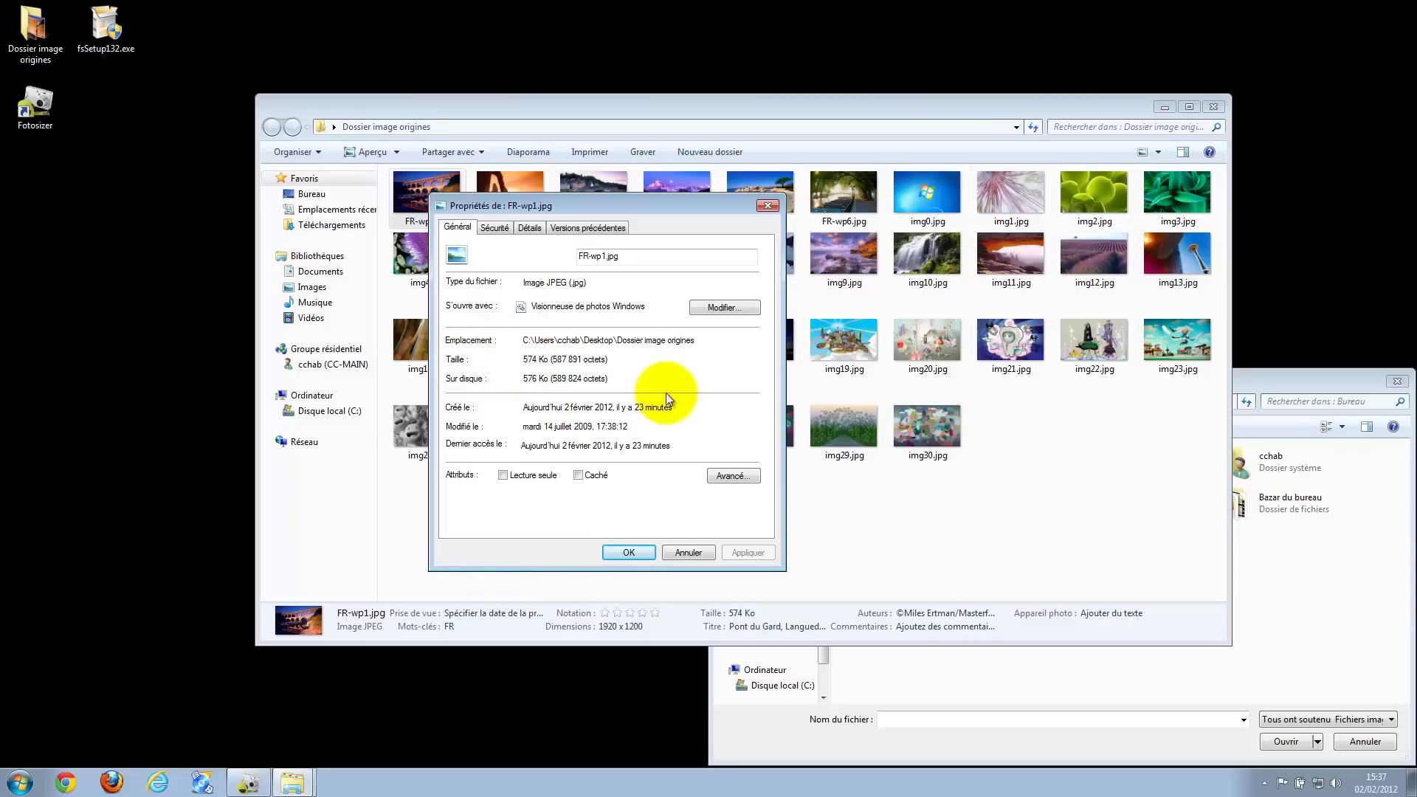
pyautogui.click(688, 552)
pyautogui.click(1035, 511)
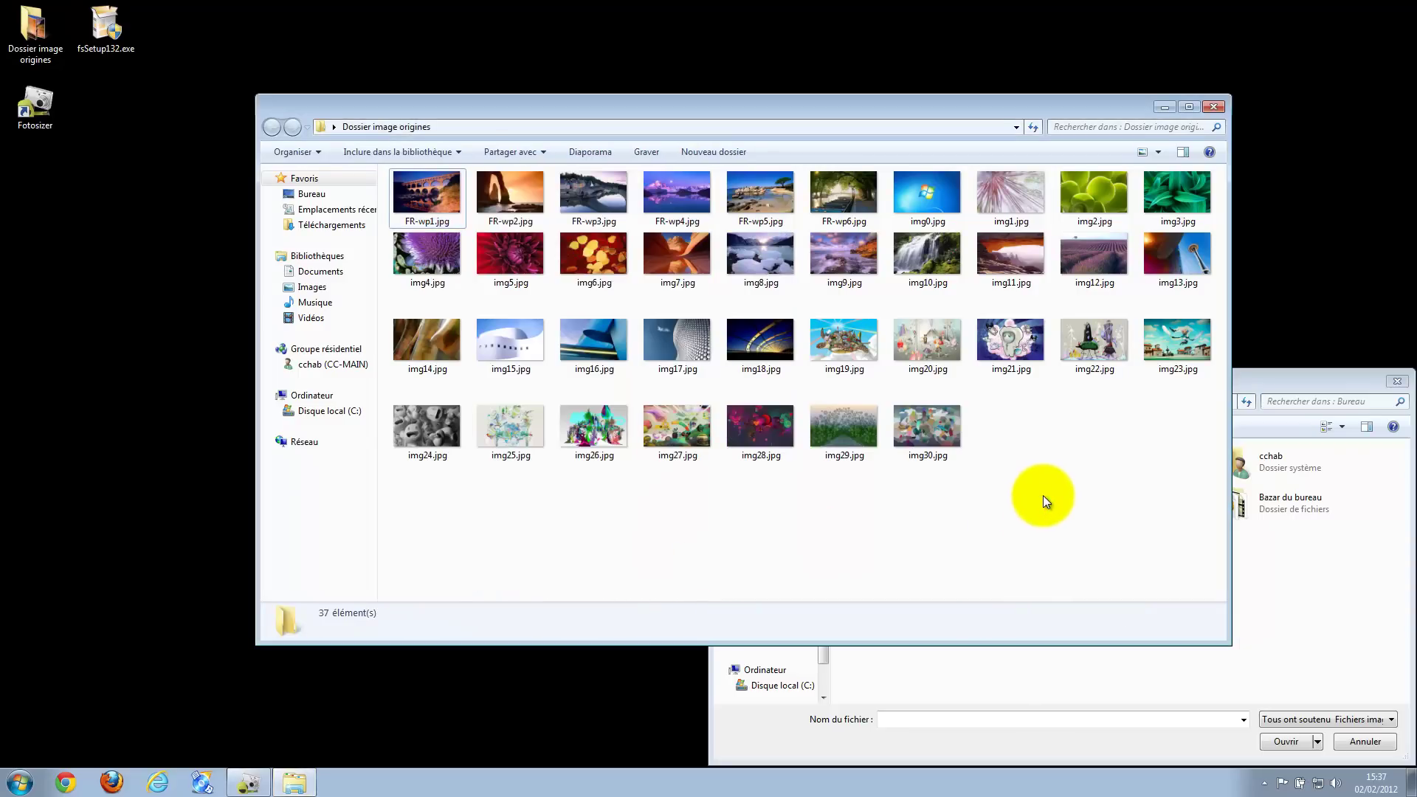
# Select all 37 images and check their combined size of 42,1 Mo.
pyautogui.hotkey('ctrl', 'a')
pyautogui.rightClick(932, 453)
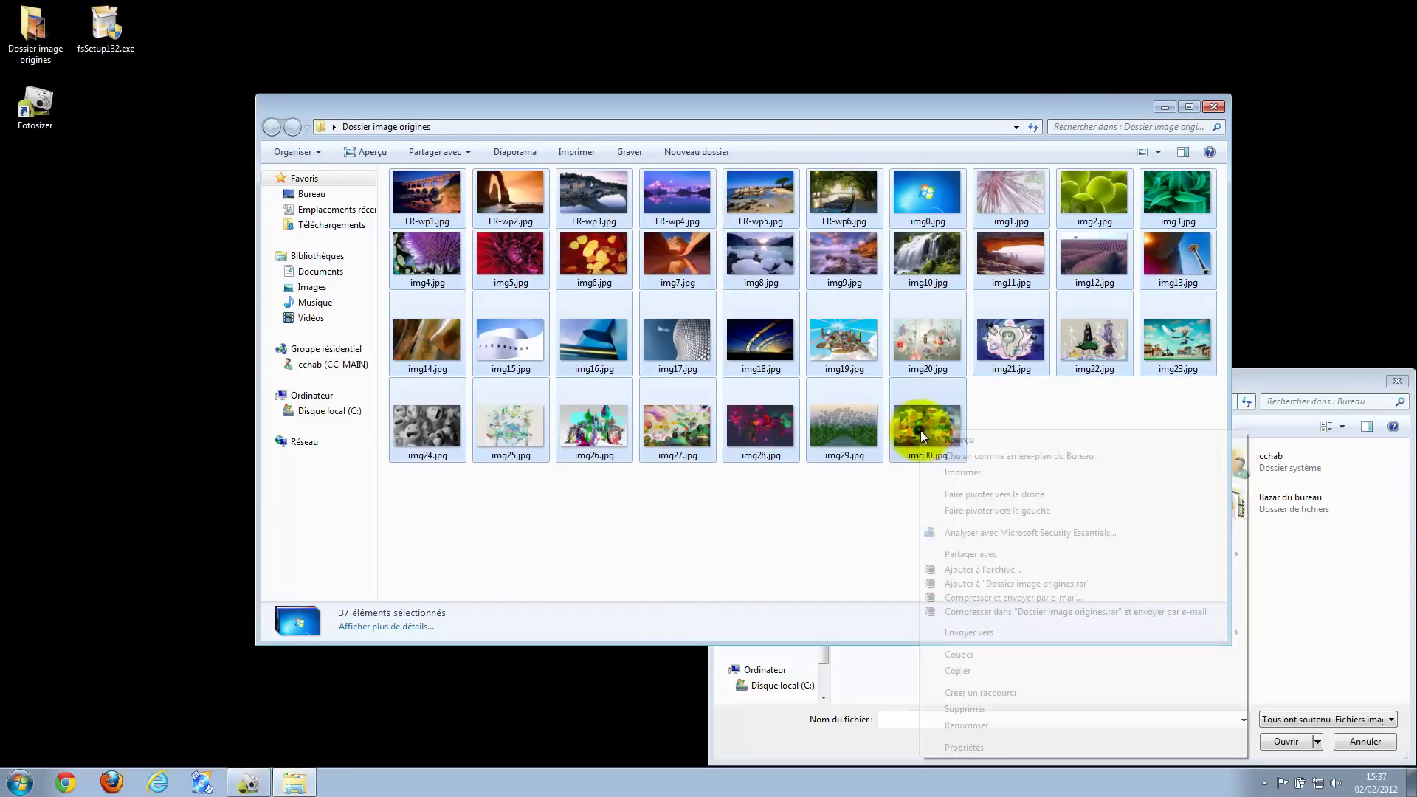
pyautogui.click(960, 747)
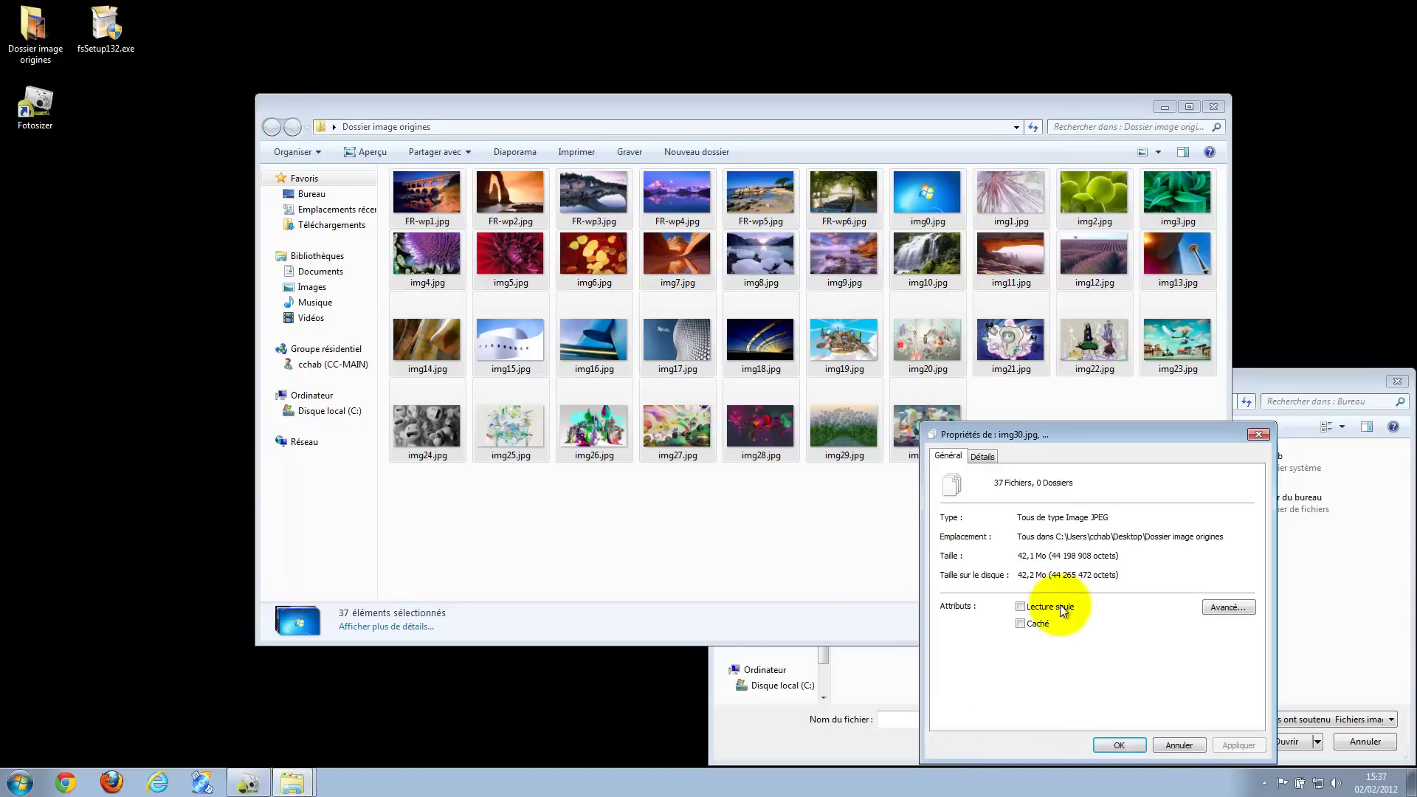
pyautogui.click(1179, 745)
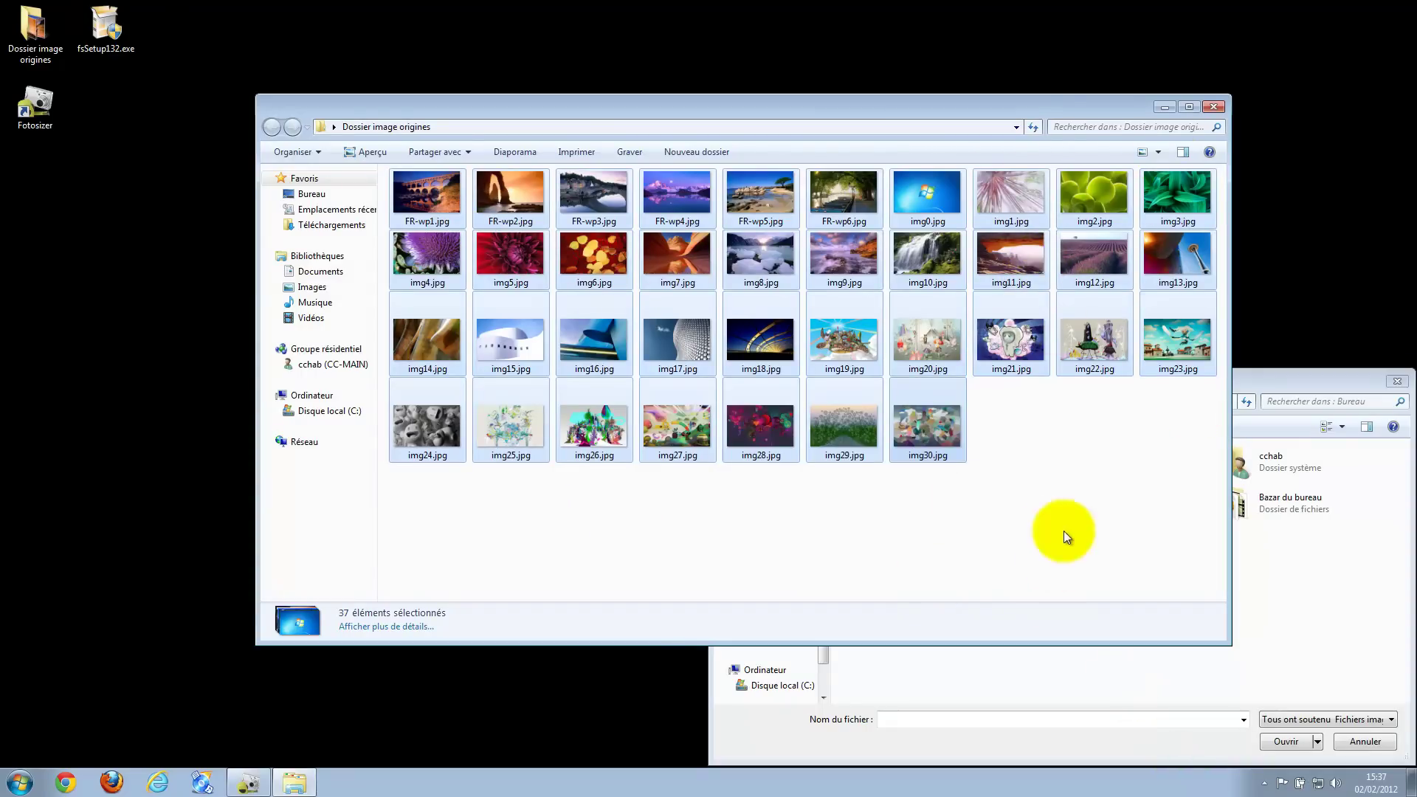
pyautogui.click(1031, 497)
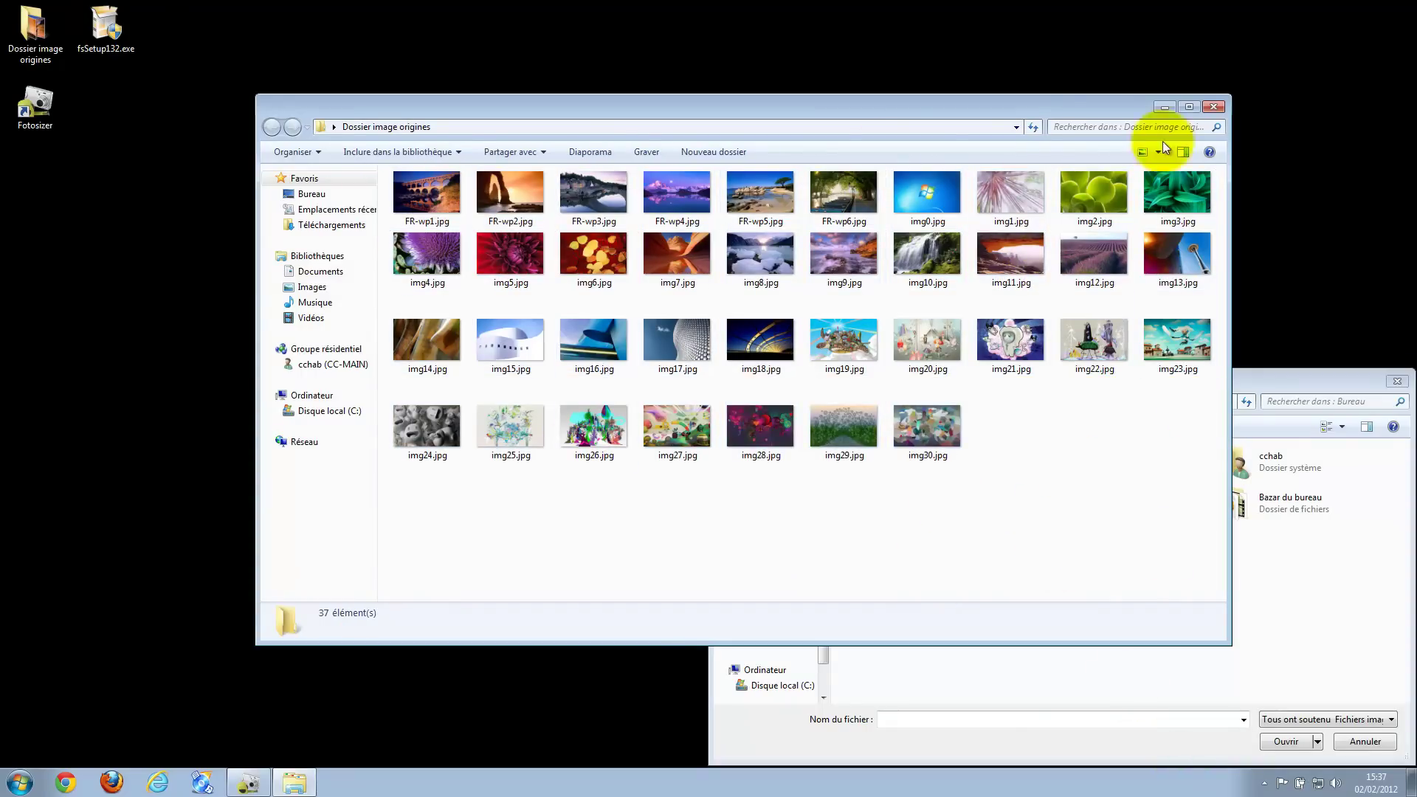
# Close Explorer and load FR-wp1.jpg from Dossier image origines into Fotosizer.
pyautogui.click(1214, 106)
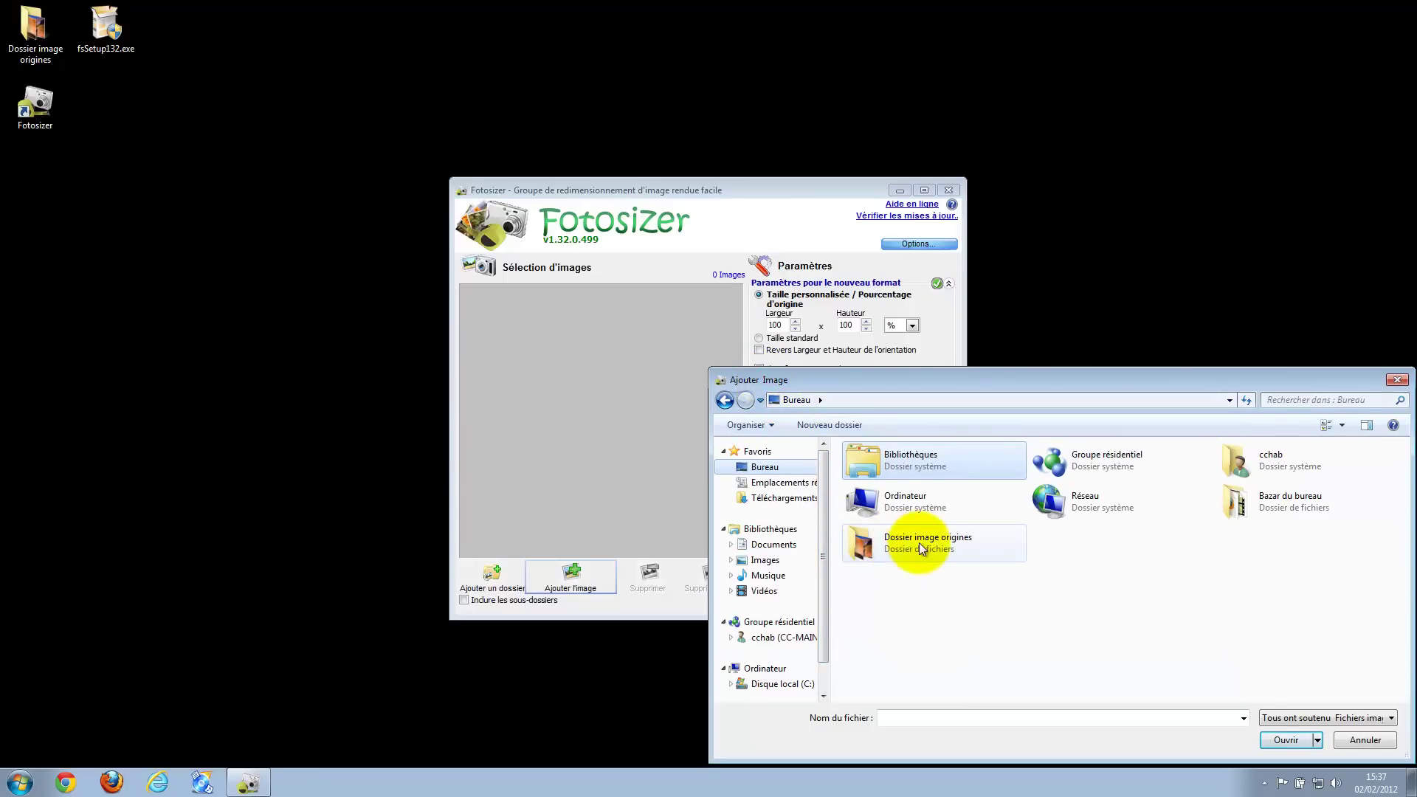
pyautogui.doubleClick(882, 552)
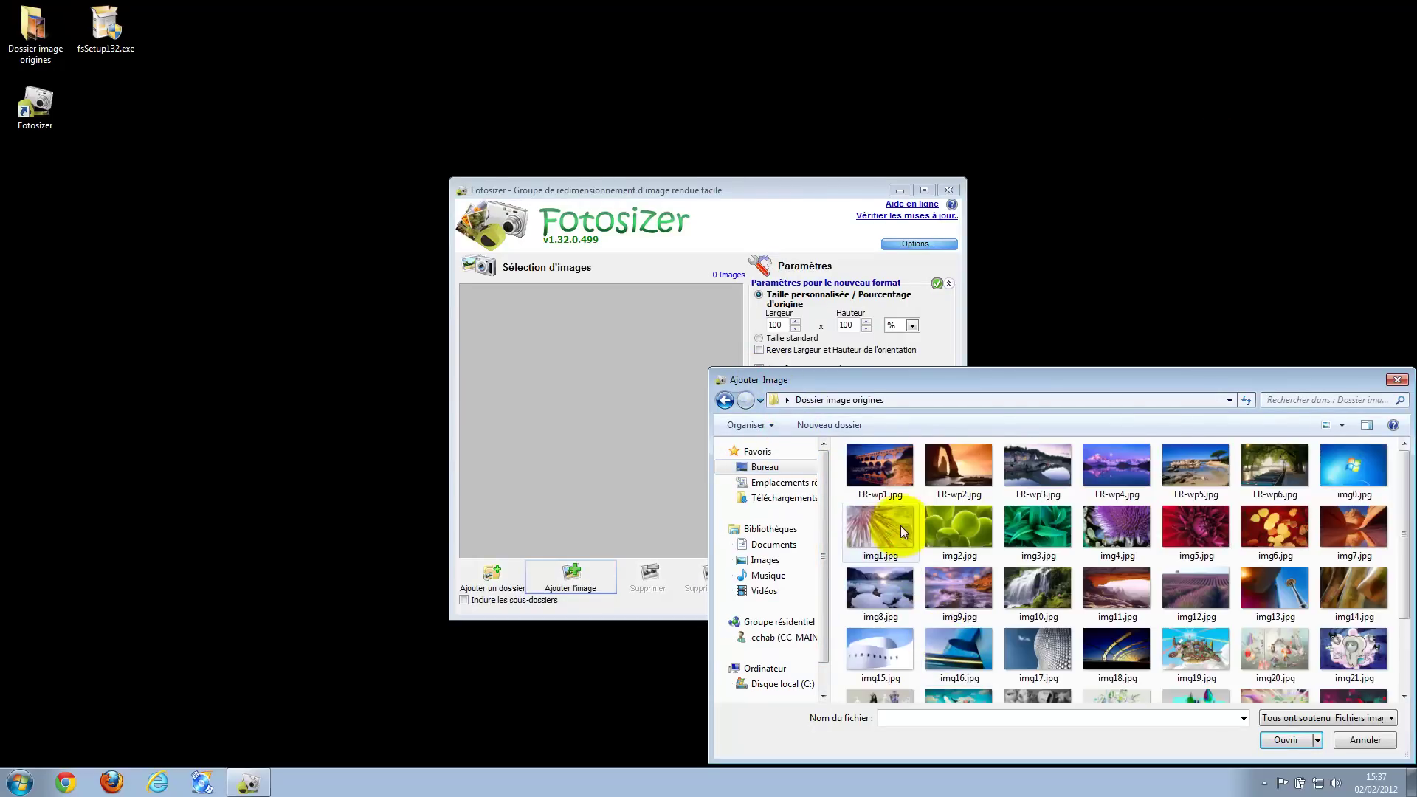
pyautogui.click(880, 468)
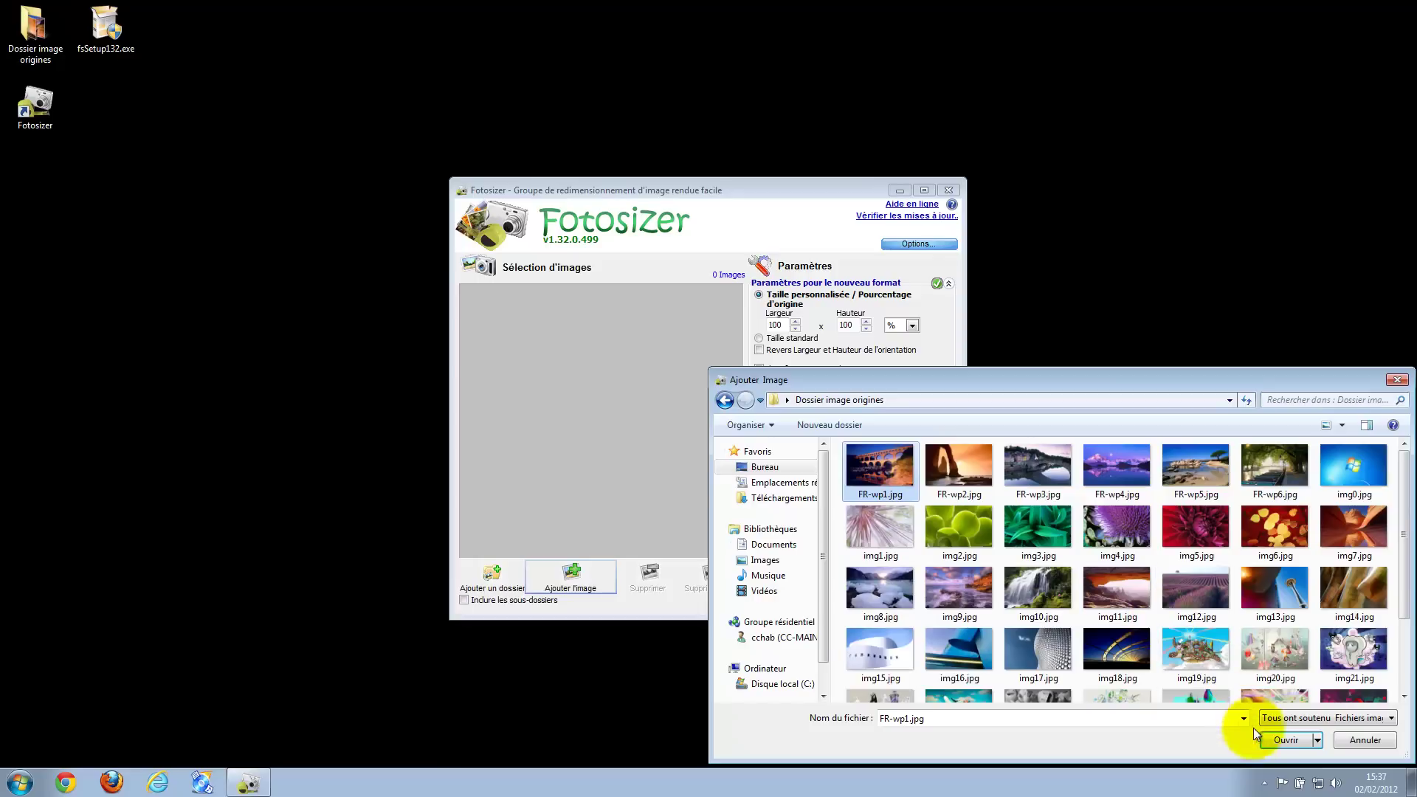
pyautogui.click(1286, 740)
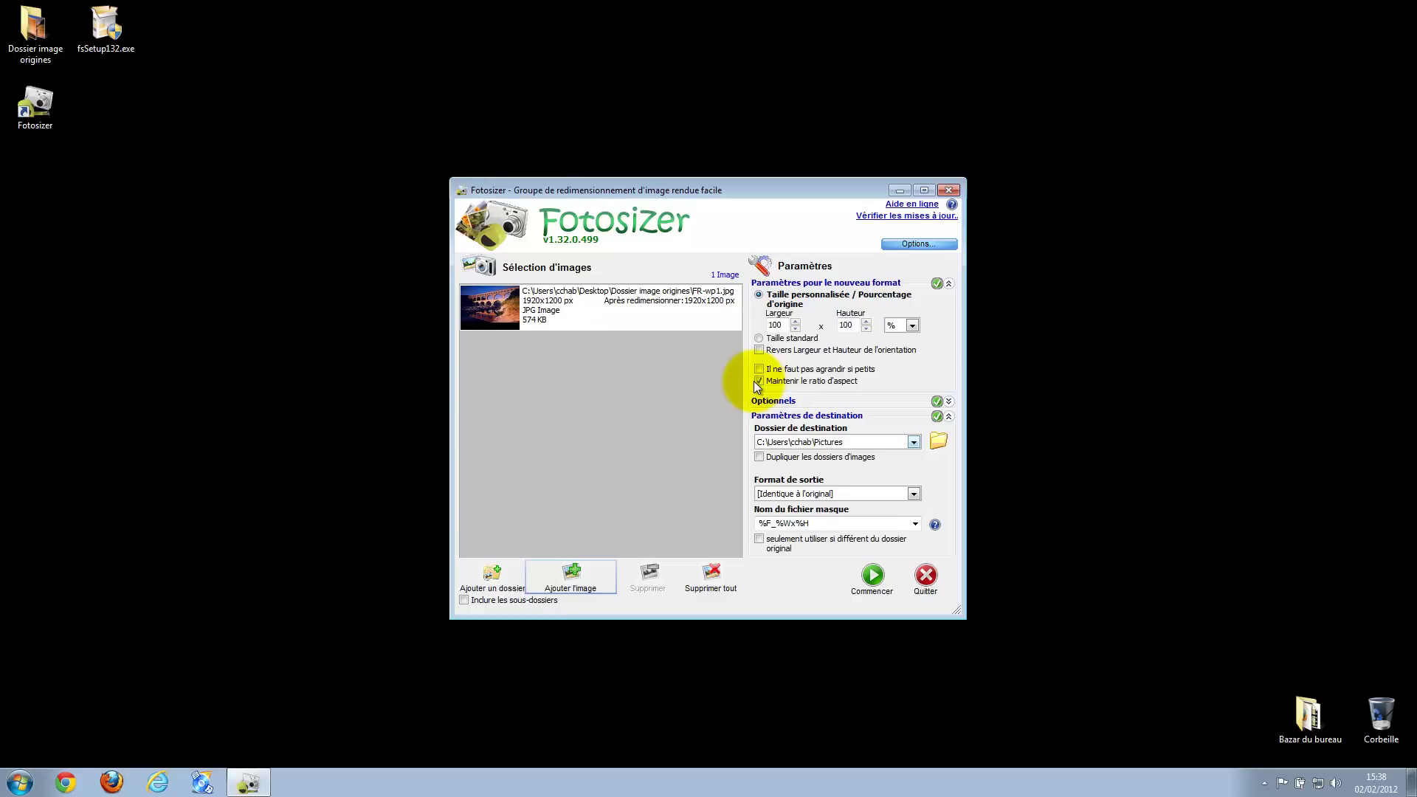
pyautogui.doubleClick(33, 26)
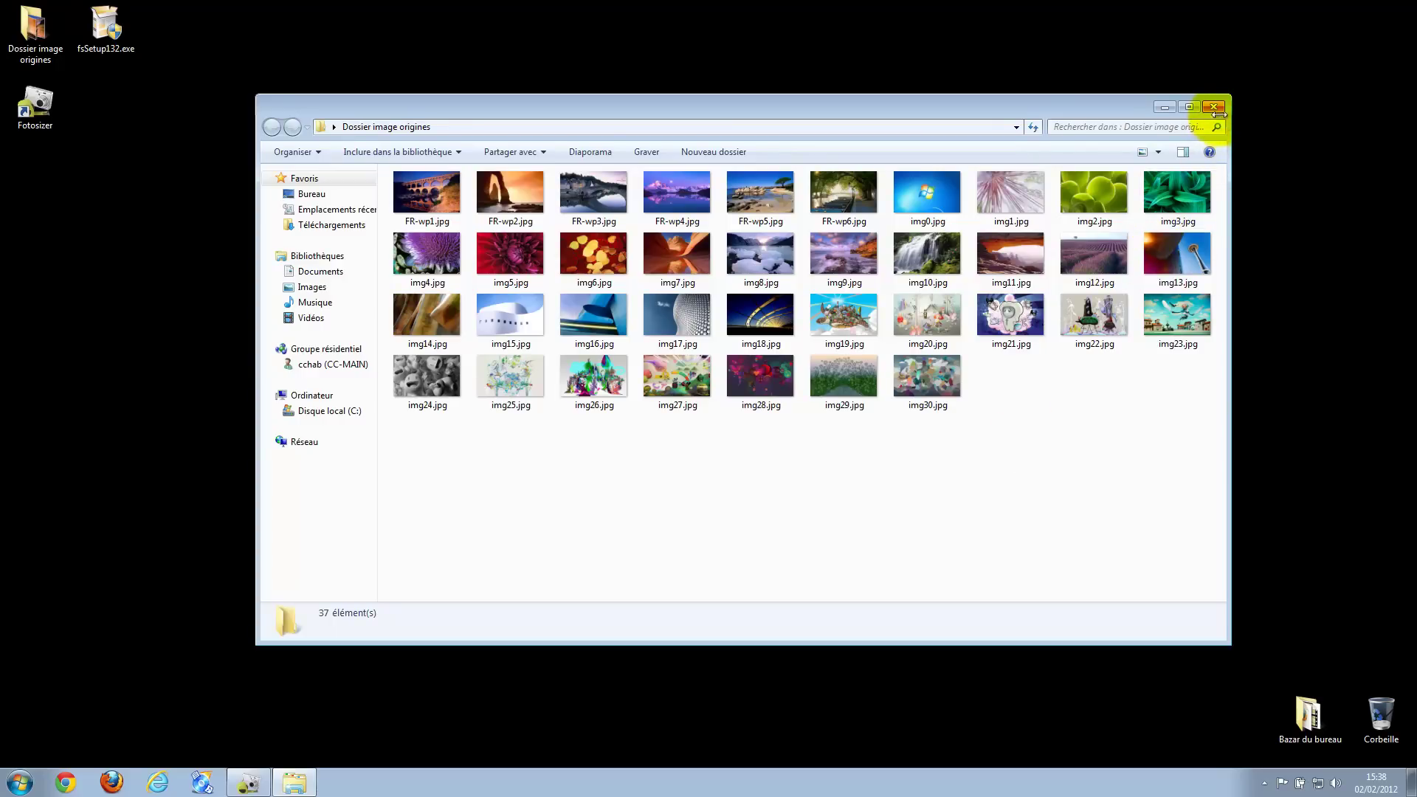
pyautogui.moveTo(1193, 520); pyautogui.dragTo(391, 150)
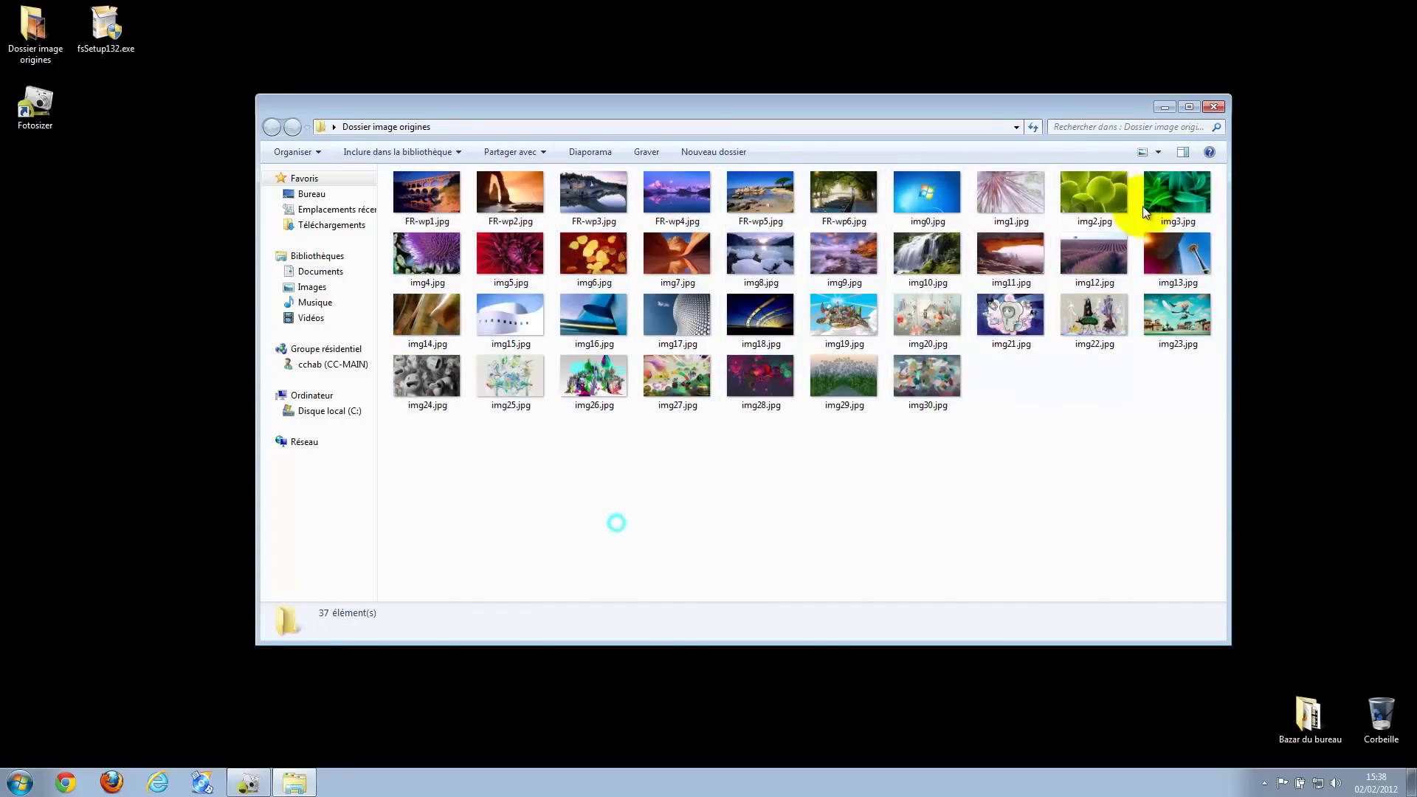
pyautogui.click(1220, 109)
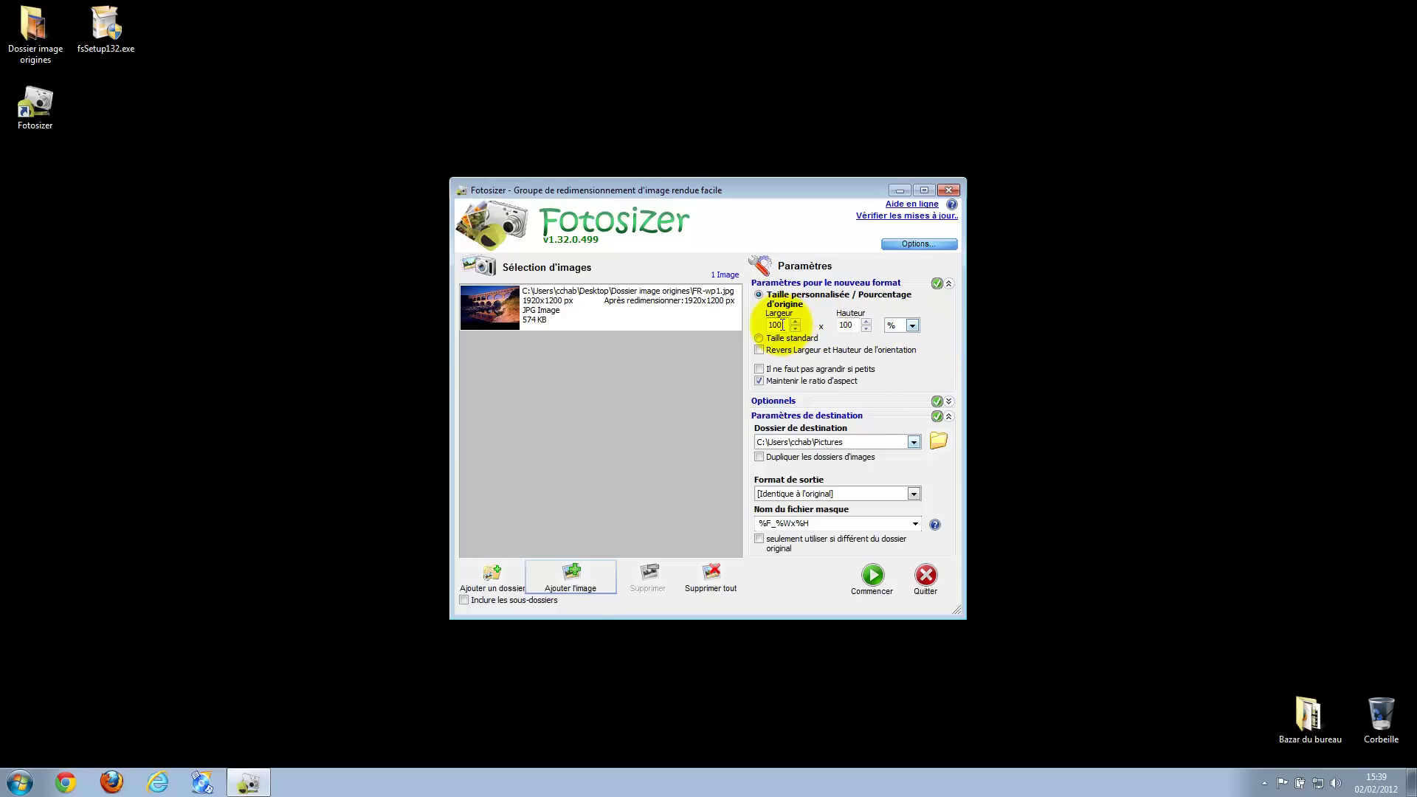
# Try width 50 %, then switch units to px and set width 1280 (1280 x 800).
pyautogui.moveTo(787, 327); pyautogui.dragTo(747, 323)
pyautogui.write('50')
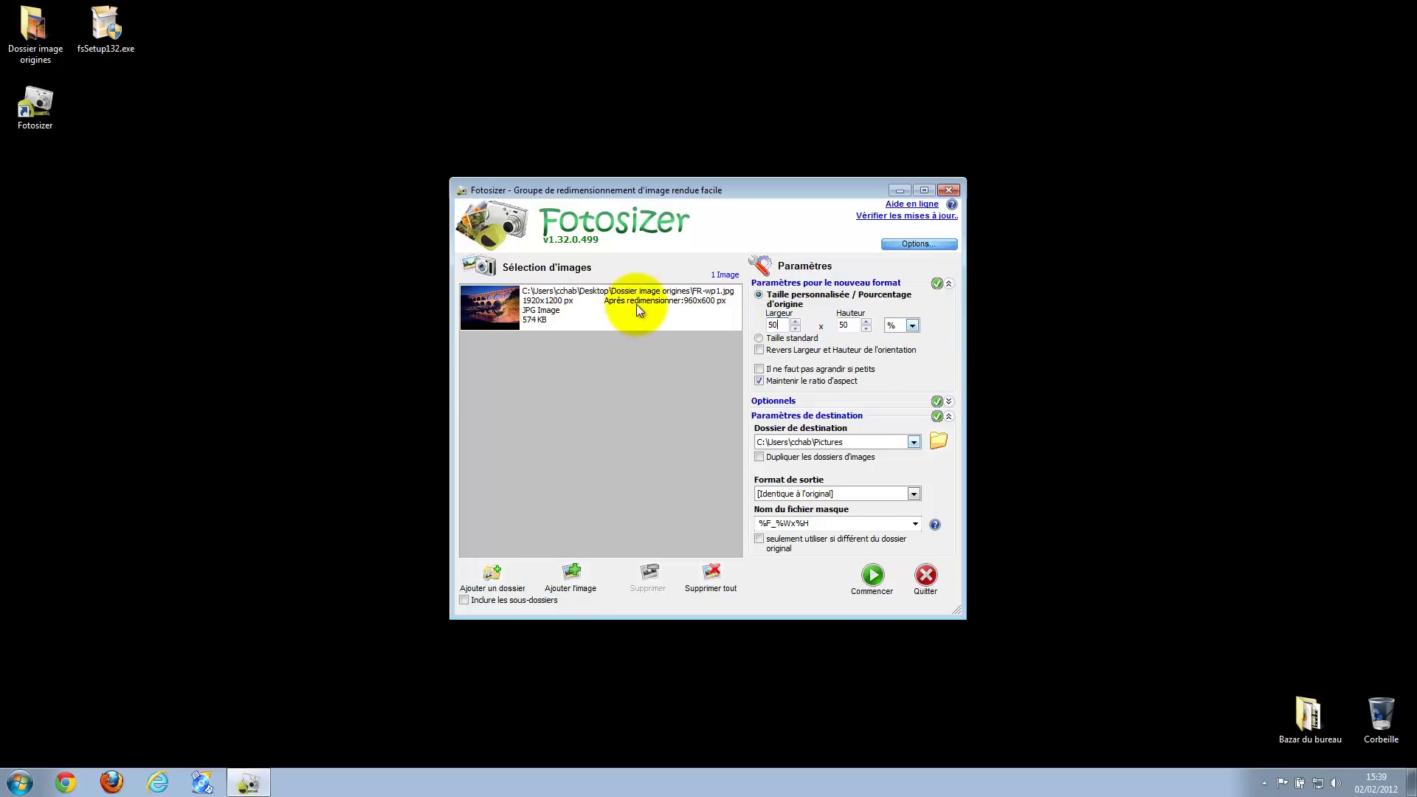
pyautogui.click(659, 305)
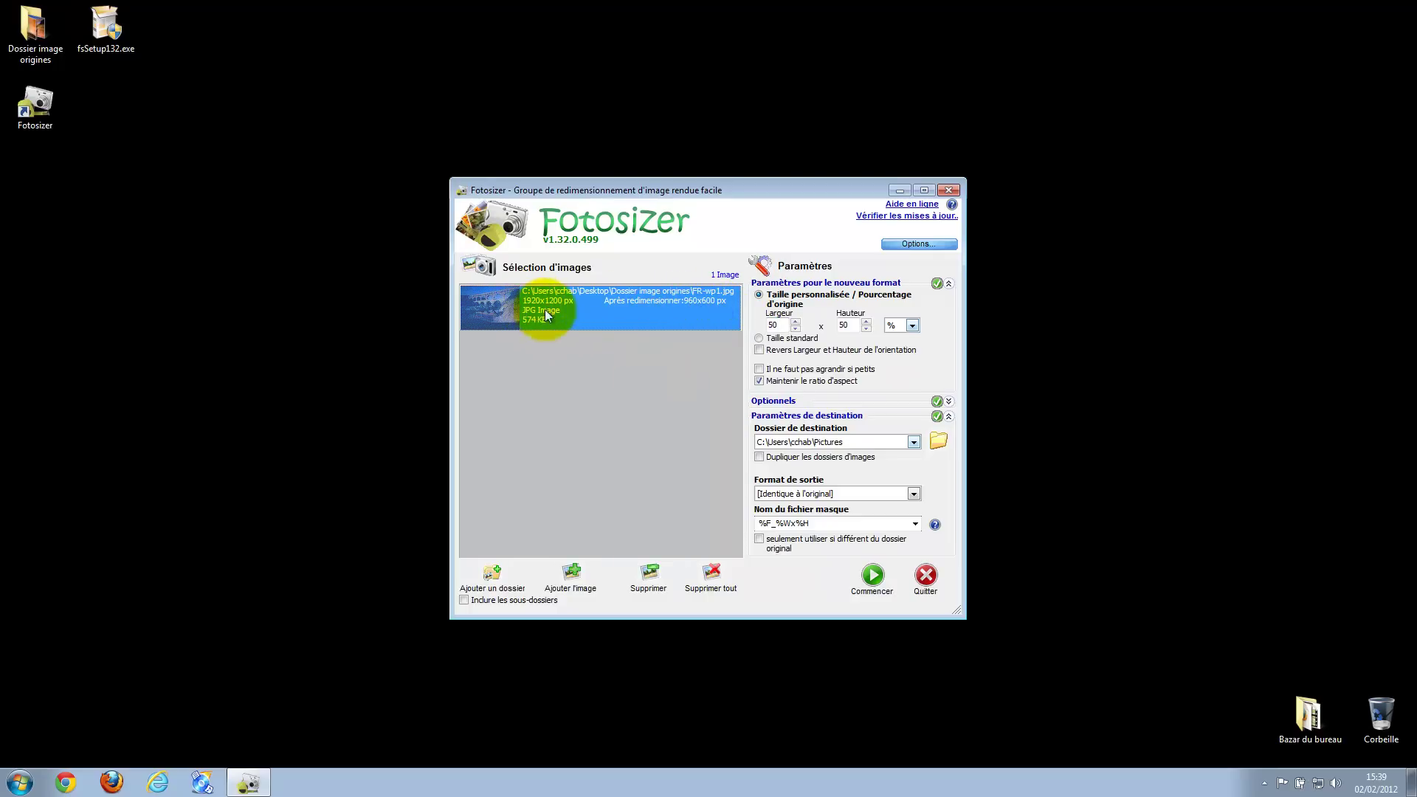
pyautogui.doubleClick(773, 325)
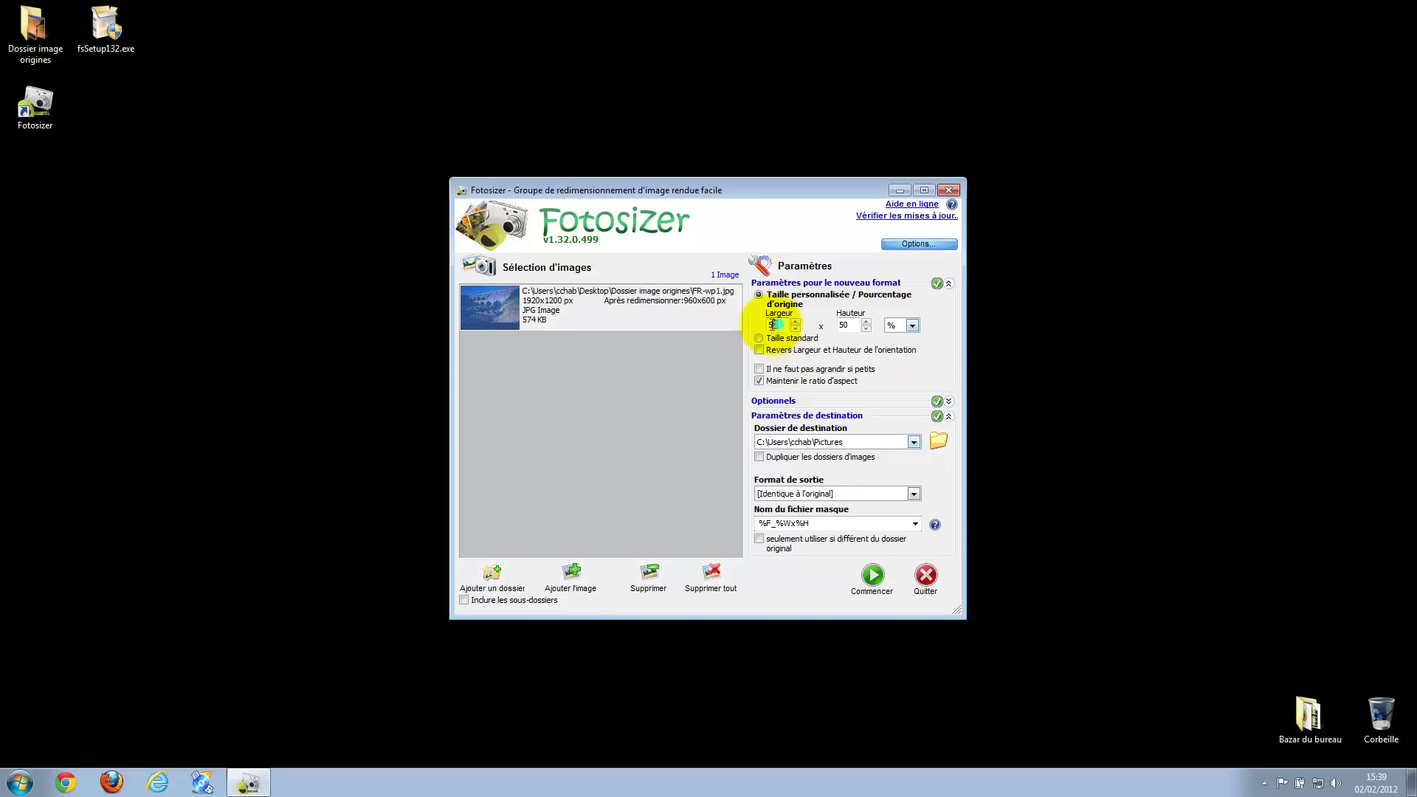
pyautogui.click(896, 328)
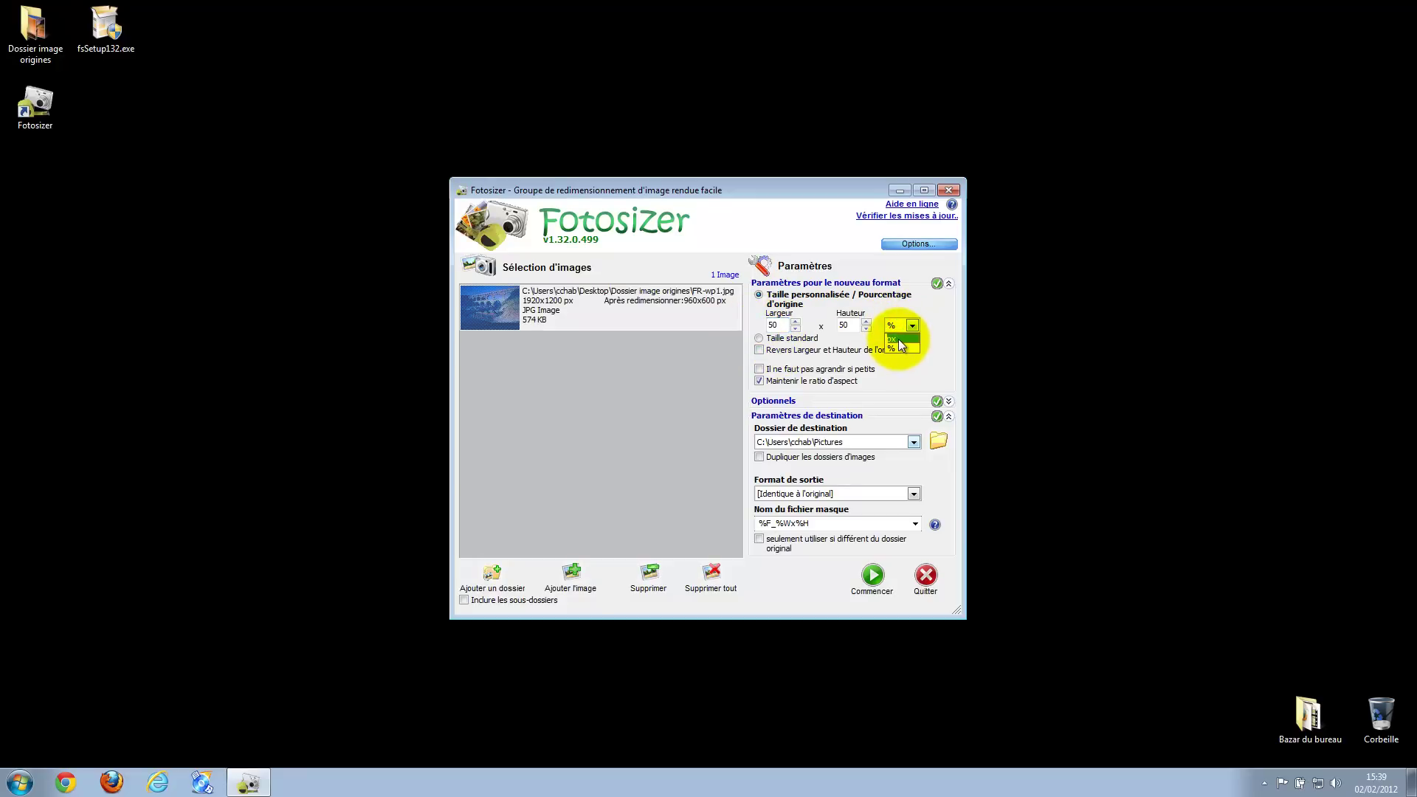
pyautogui.click(899, 340)
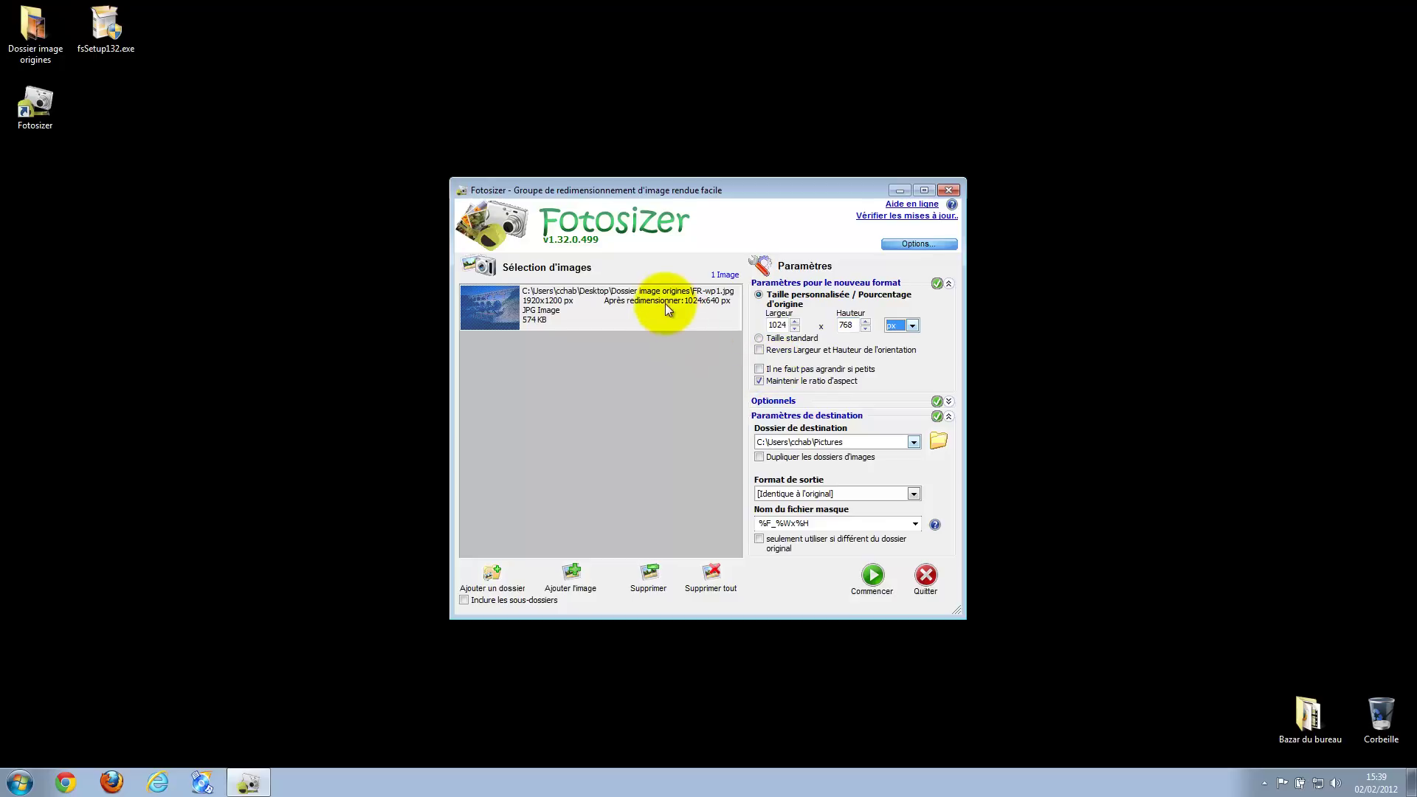
pyautogui.doubleClick(777, 325)
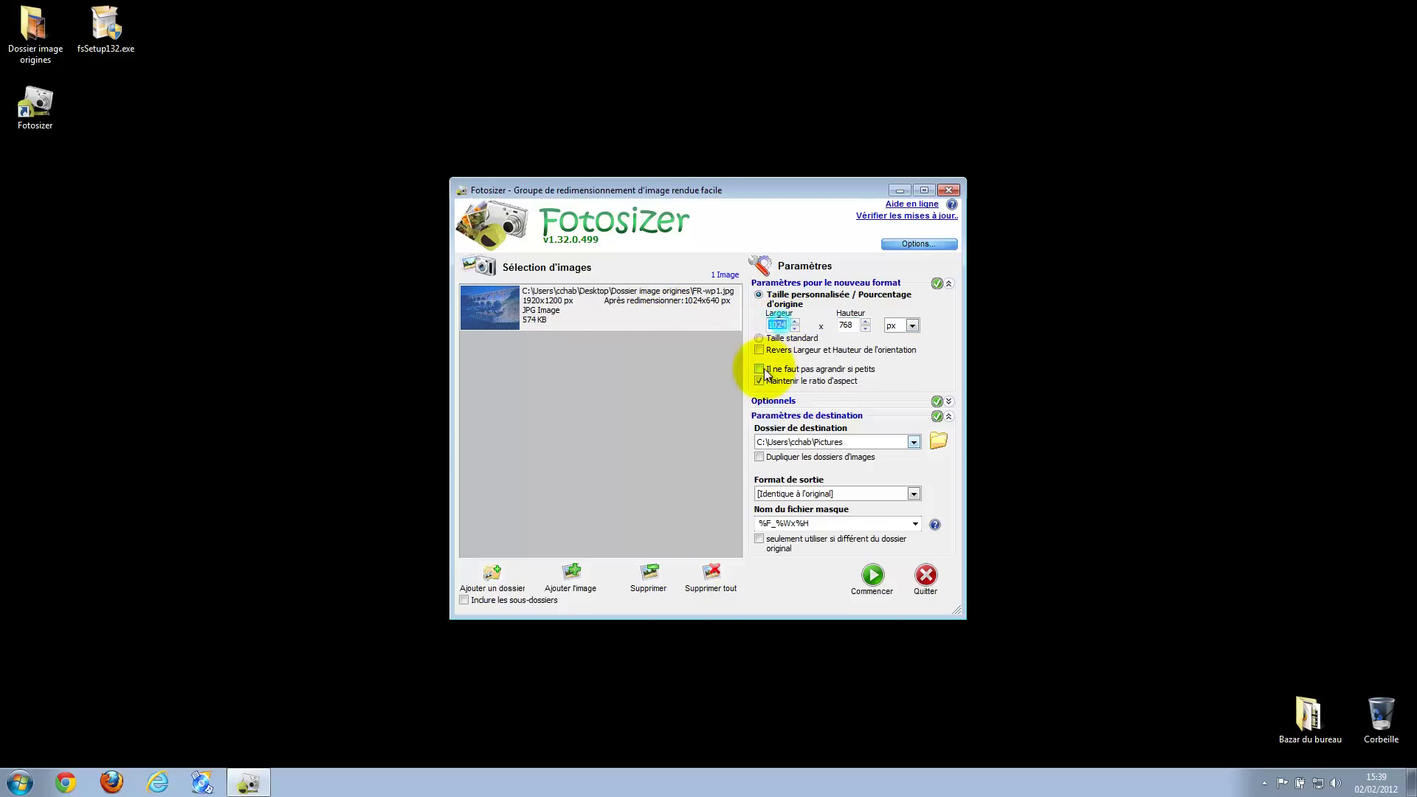
pyautogui.write('1280')
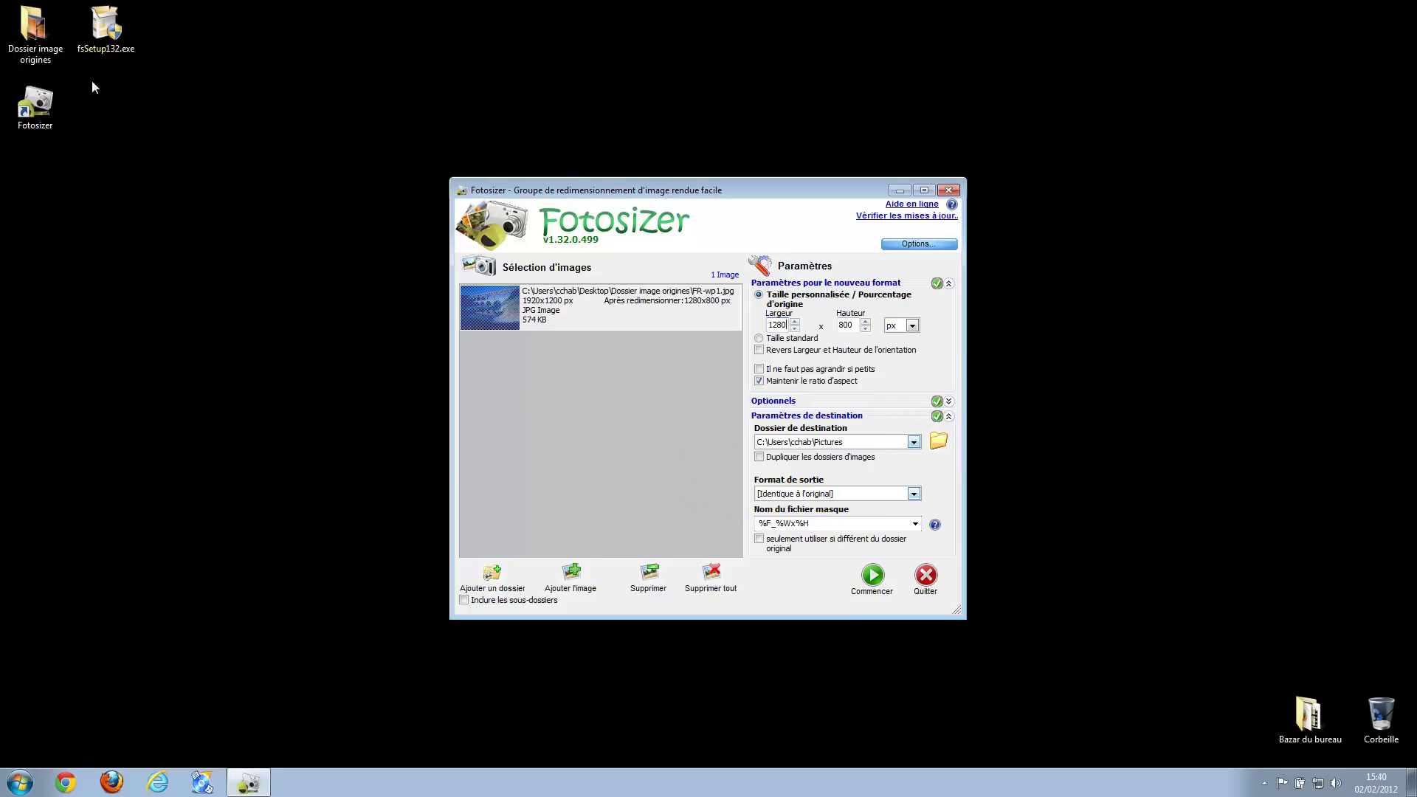
# Create a desktop folder named 'Arrive photos' and move it to the top row.
pyautogui.rightClick(179, 219)
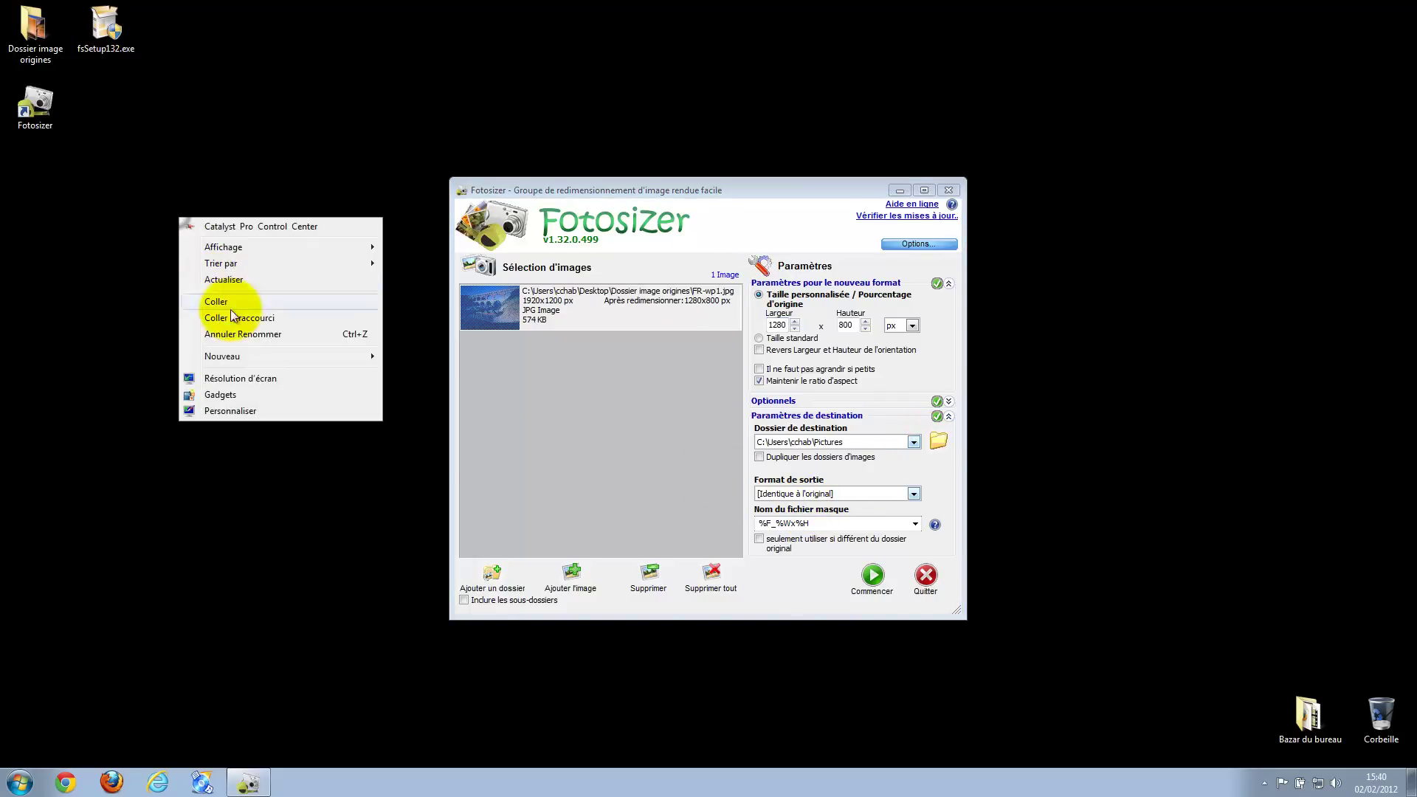
pyautogui.click(419, 357)
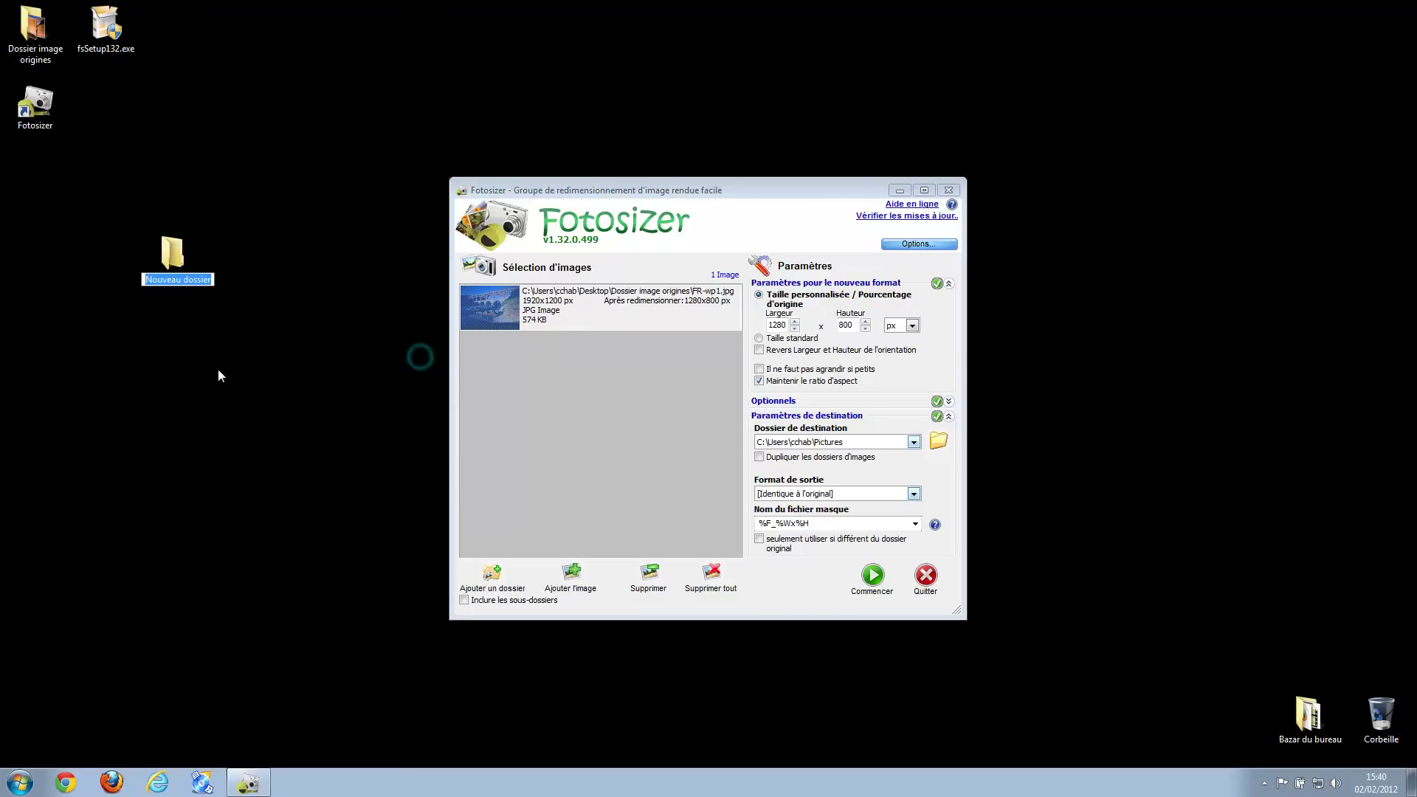
pyautogui.write('Arri')
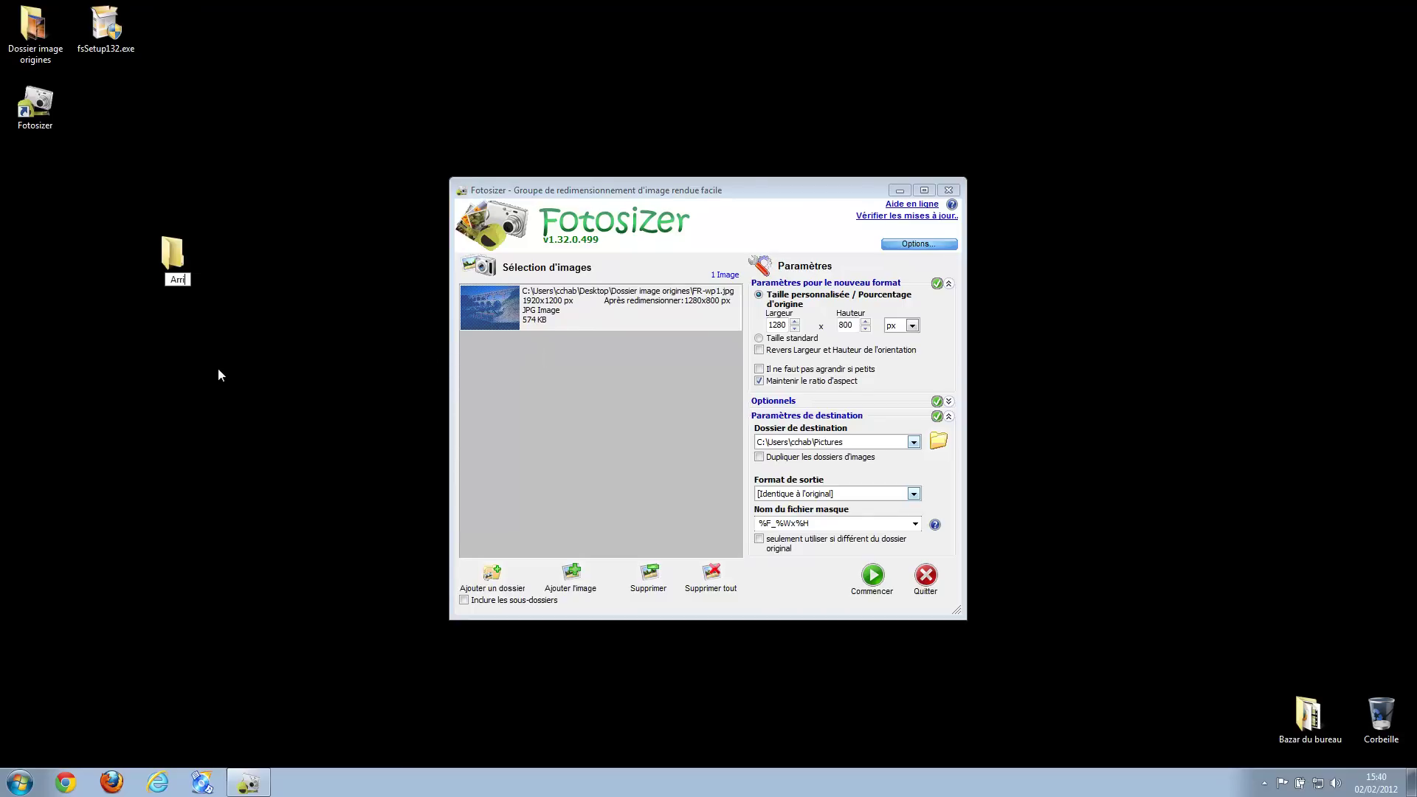
pyautogui.write('ve photos')
pyautogui.press('Return')
pyautogui.moveTo(175, 253); pyautogui.dragTo(178, 30)
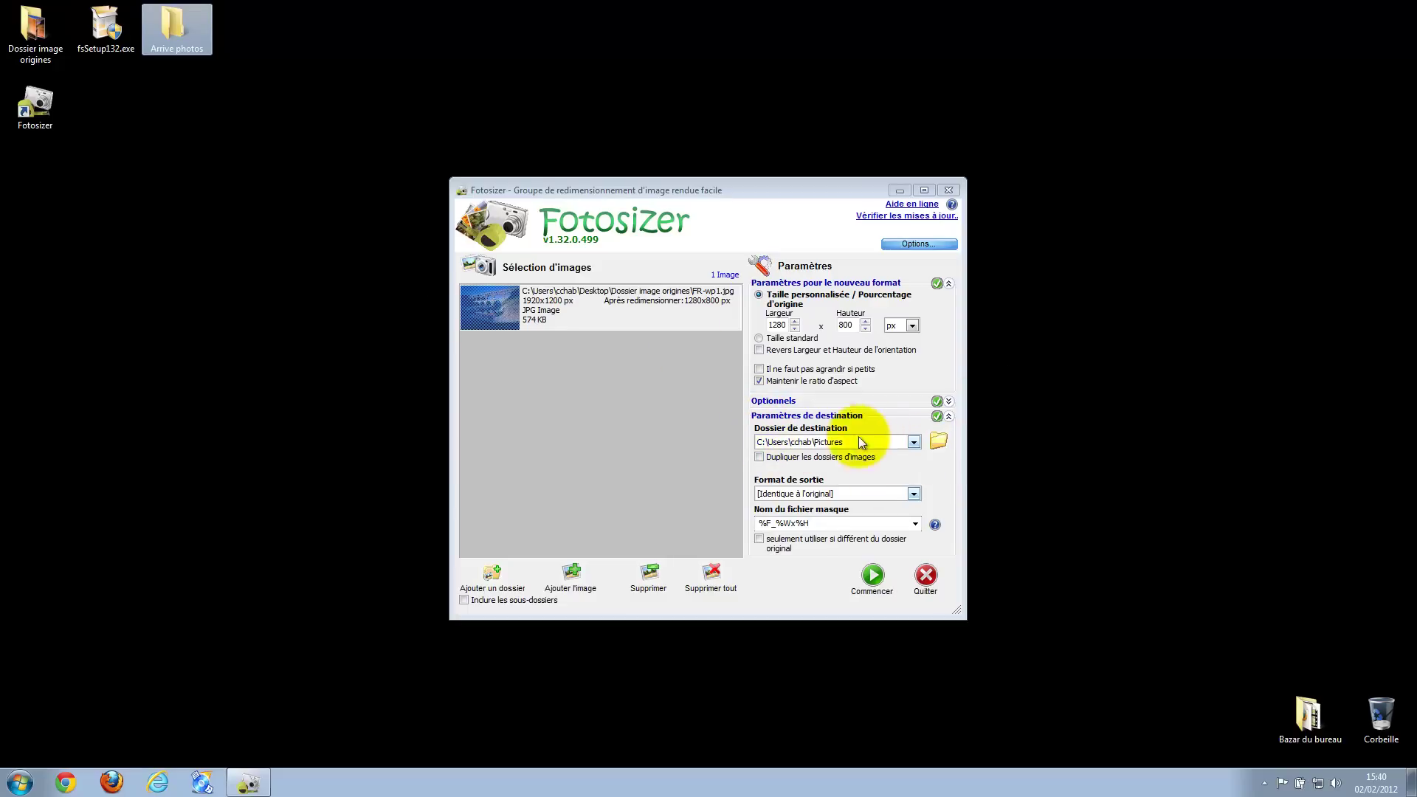
# Set Fotosizer's destination folder to Arrive photos.
pyautogui.click(938, 441)
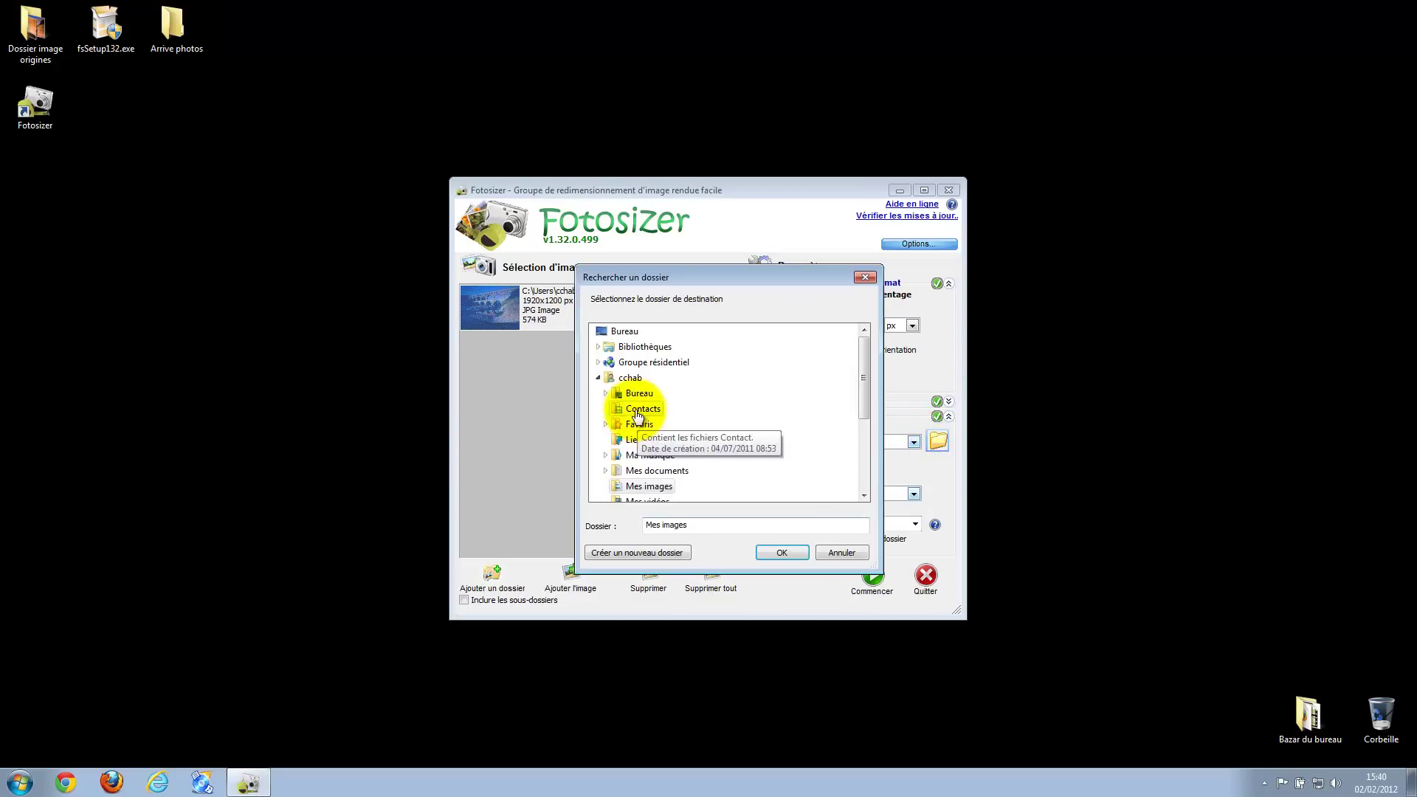
pyautogui.moveTo(861, 418); pyautogui.dragTo(683, 505)
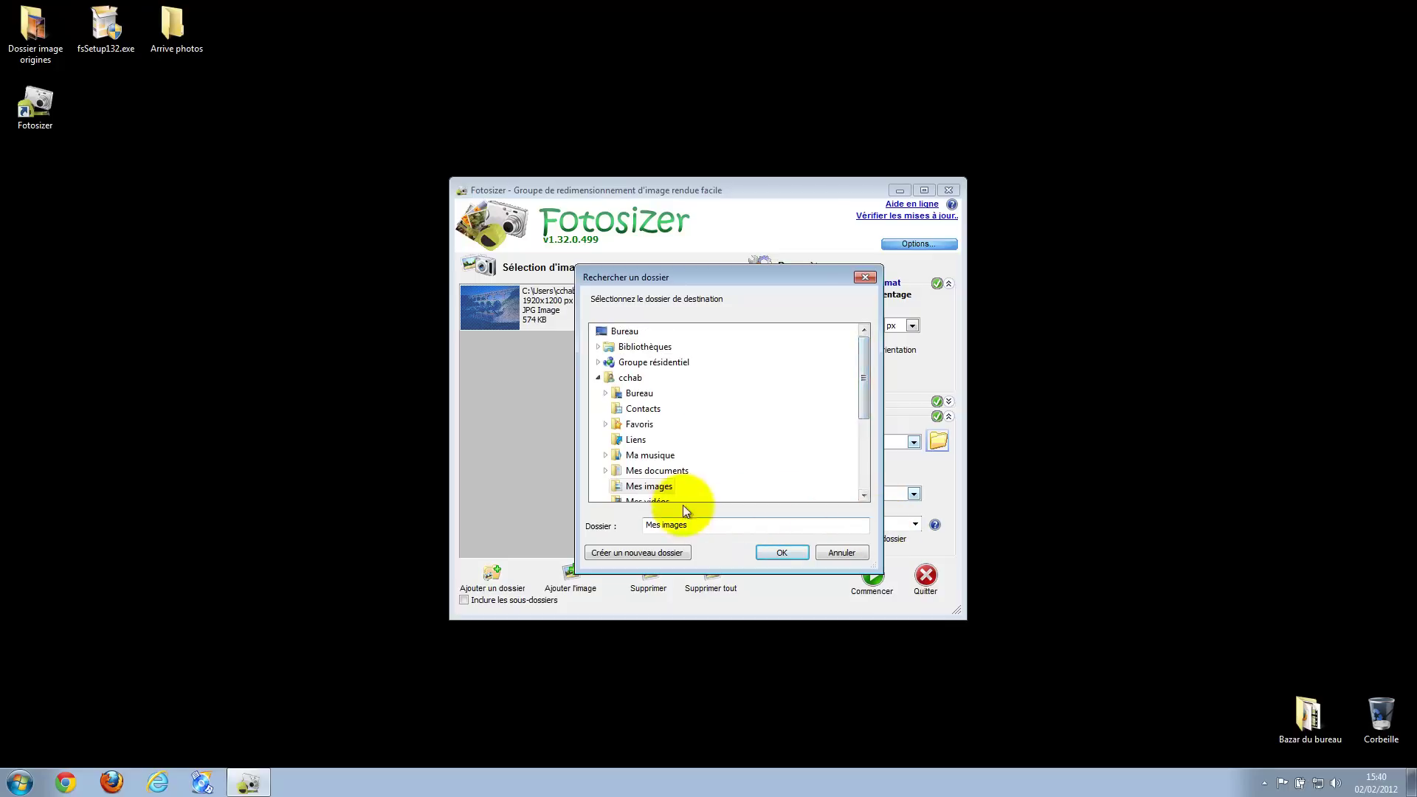
pyautogui.scroll(-3, 863, 466)
pyautogui.click(642, 454)
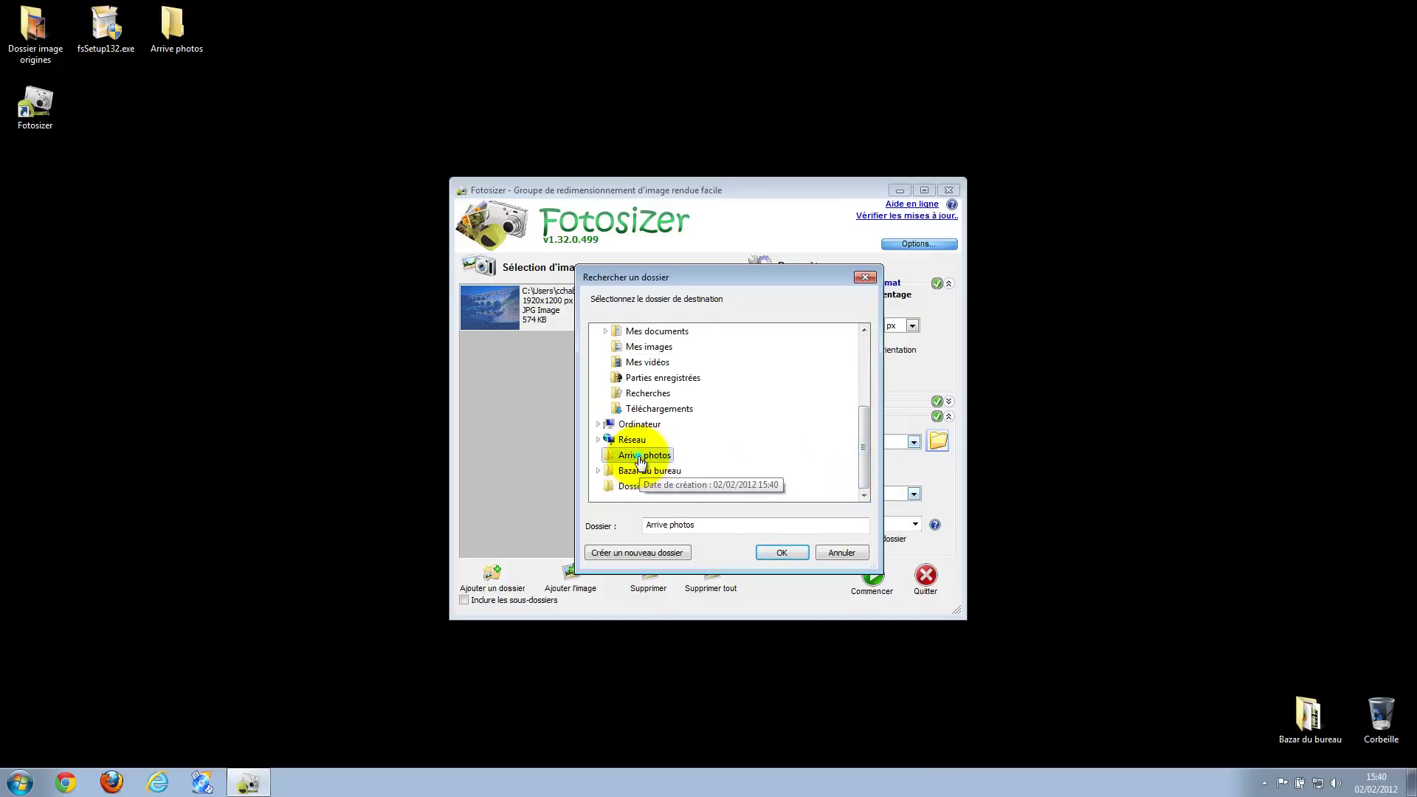
pyautogui.click(793, 553)
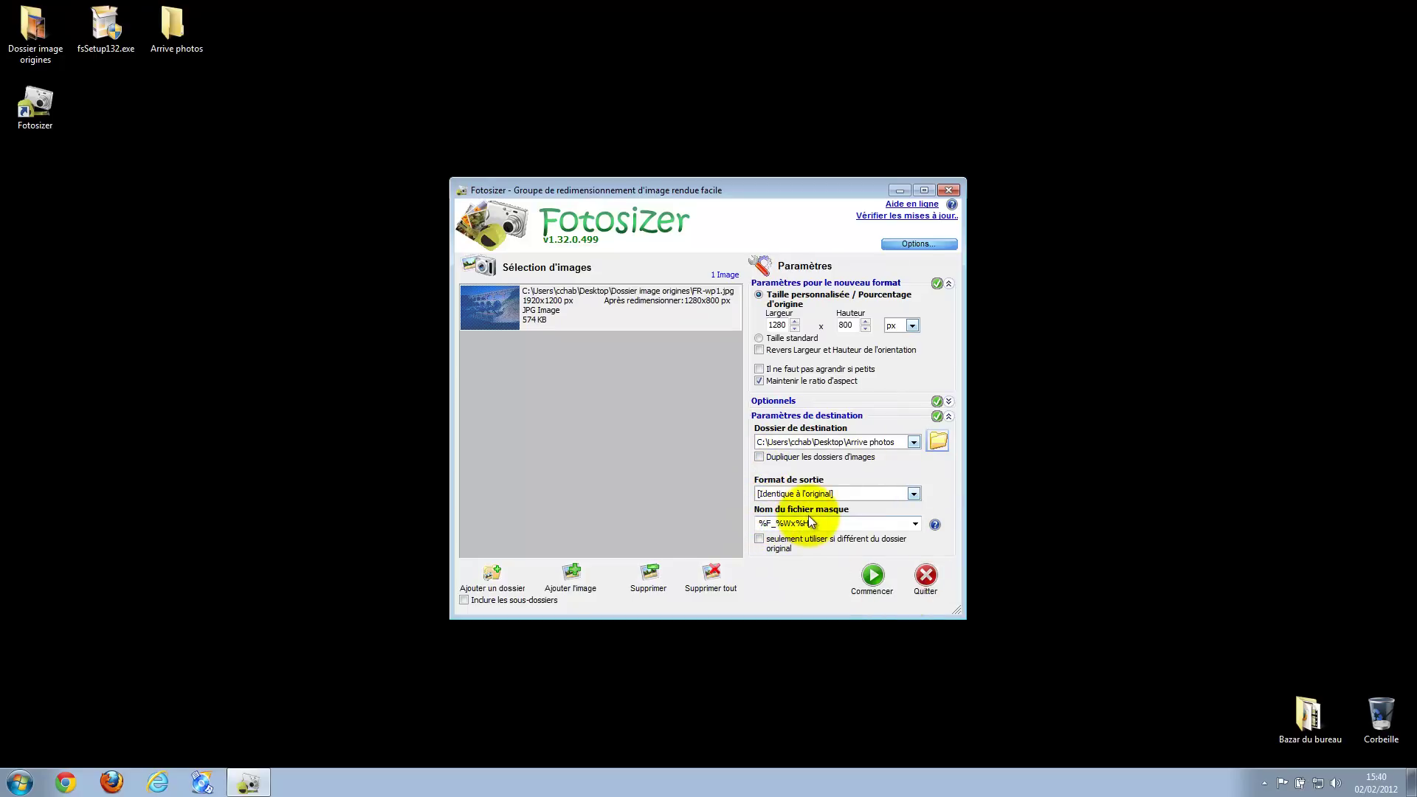
# View the filename mask codes and keep 'Maintenir le ratio d'aspect' ticked.
pyautogui.click(936, 525)
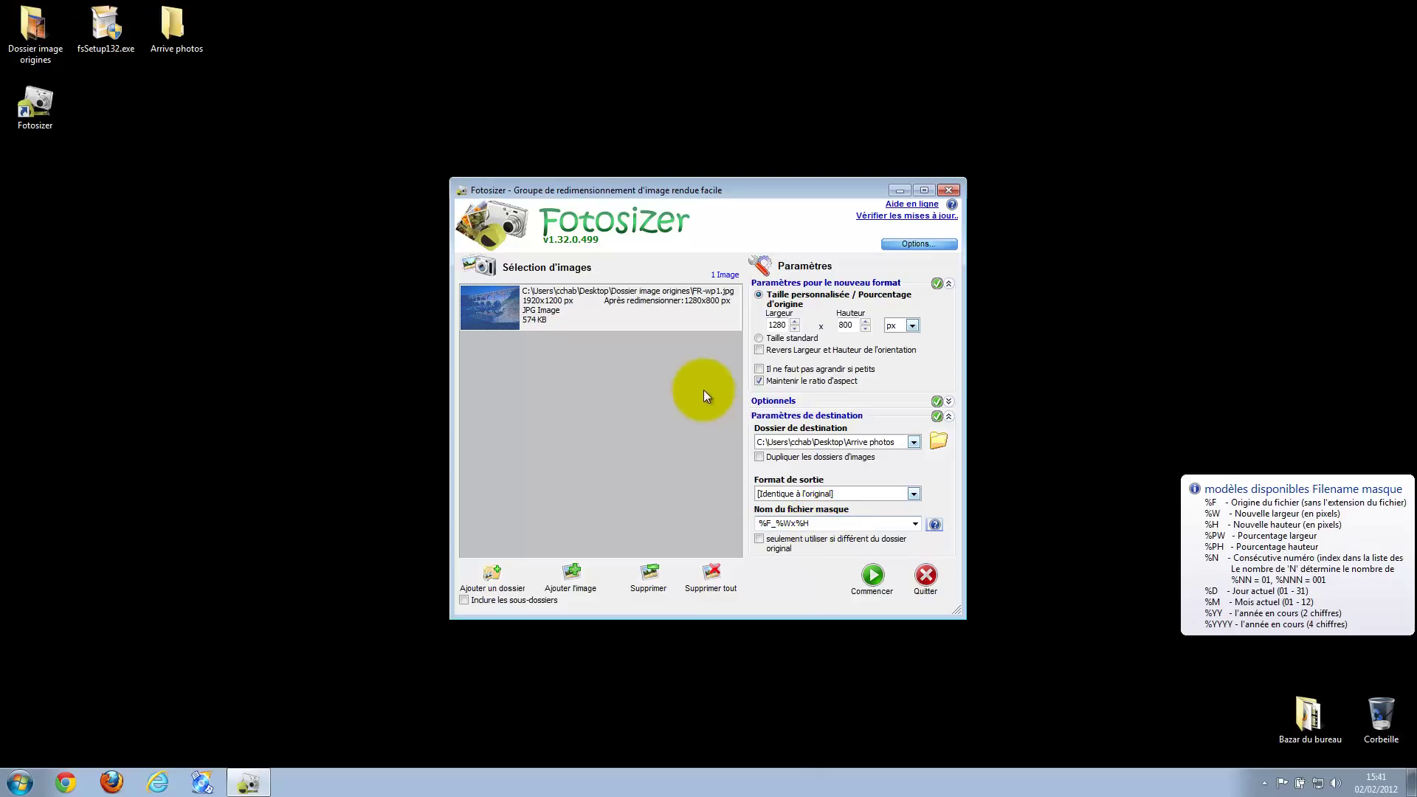
pyautogui.click(760, 382)
pyautogui.click(812, 384)
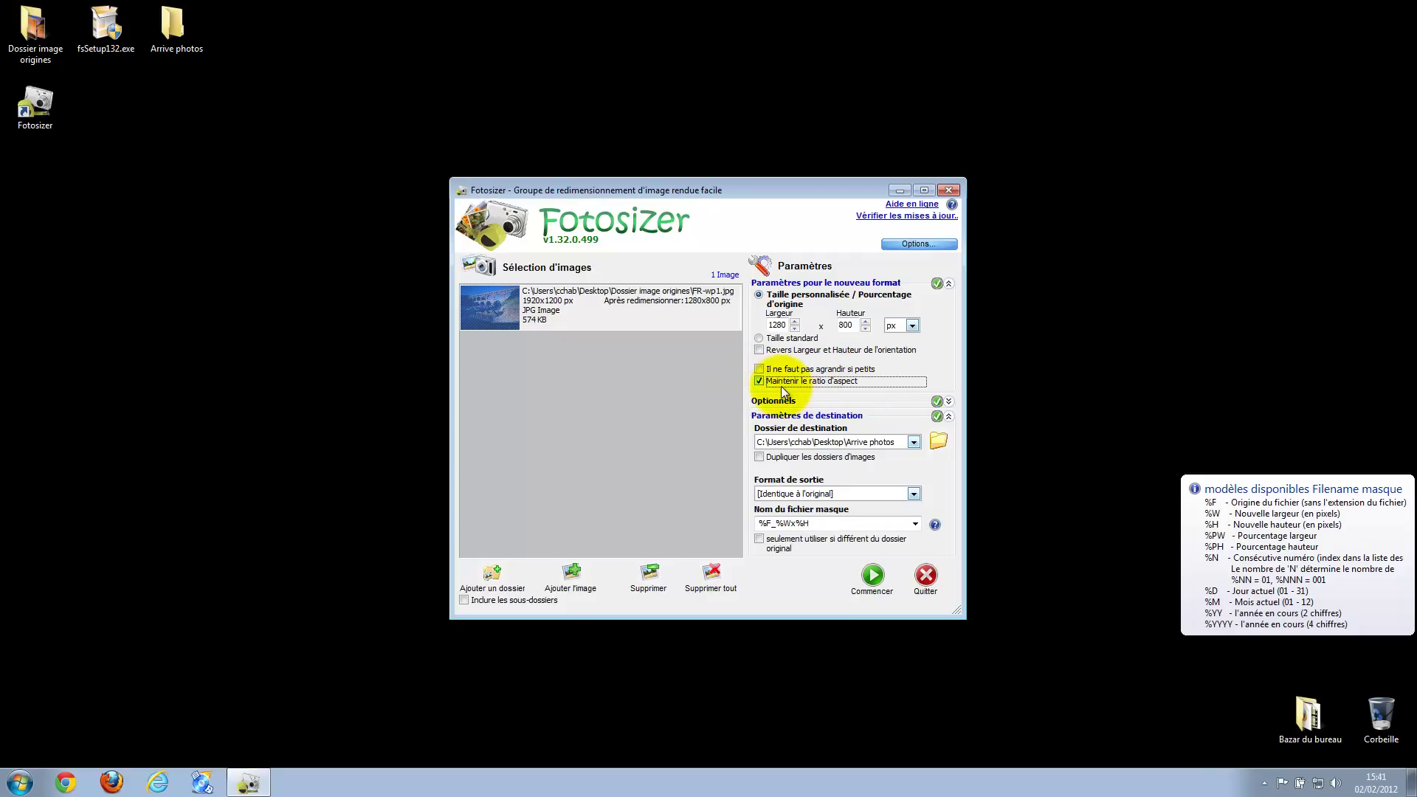
pyautogui.click(760, 381)
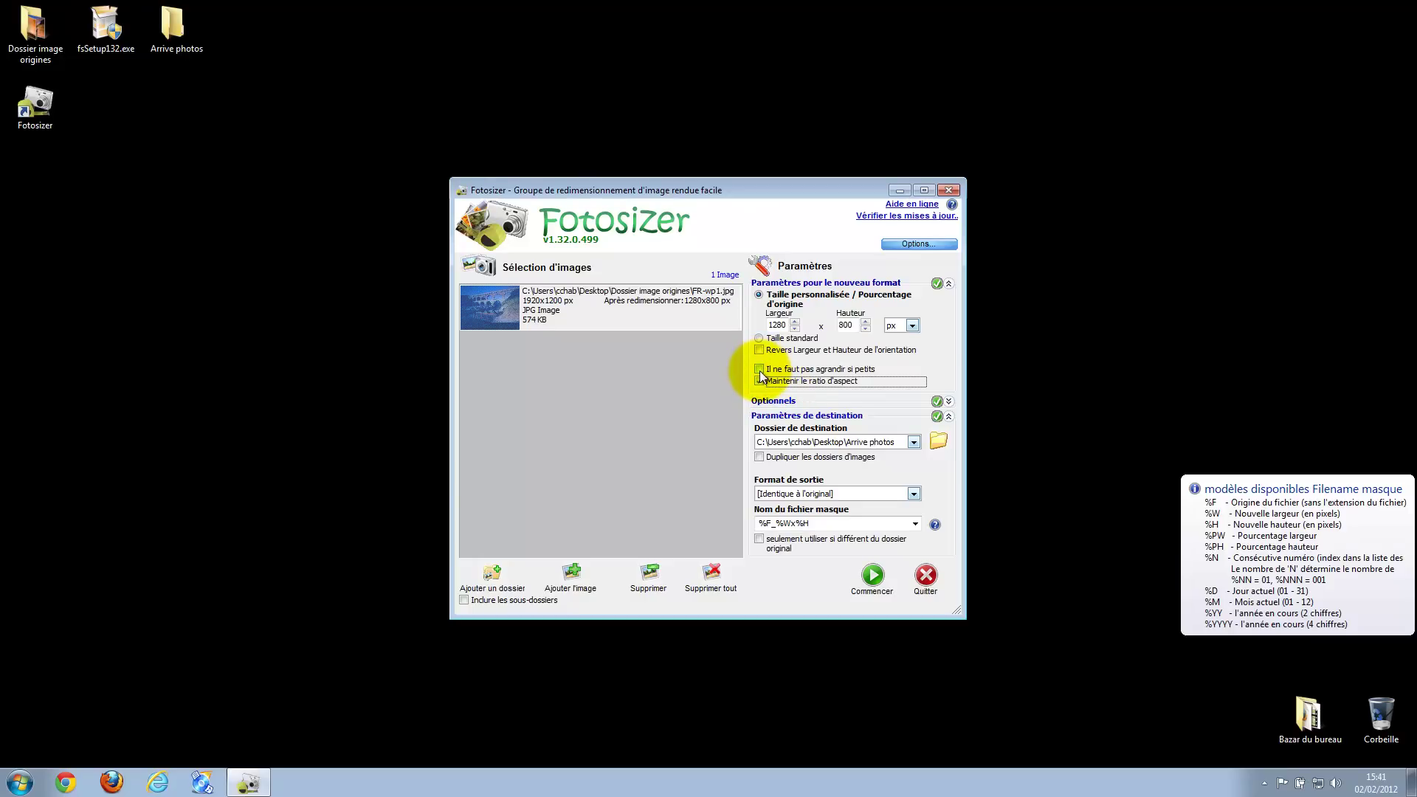
pyautogui.click(760, 378)
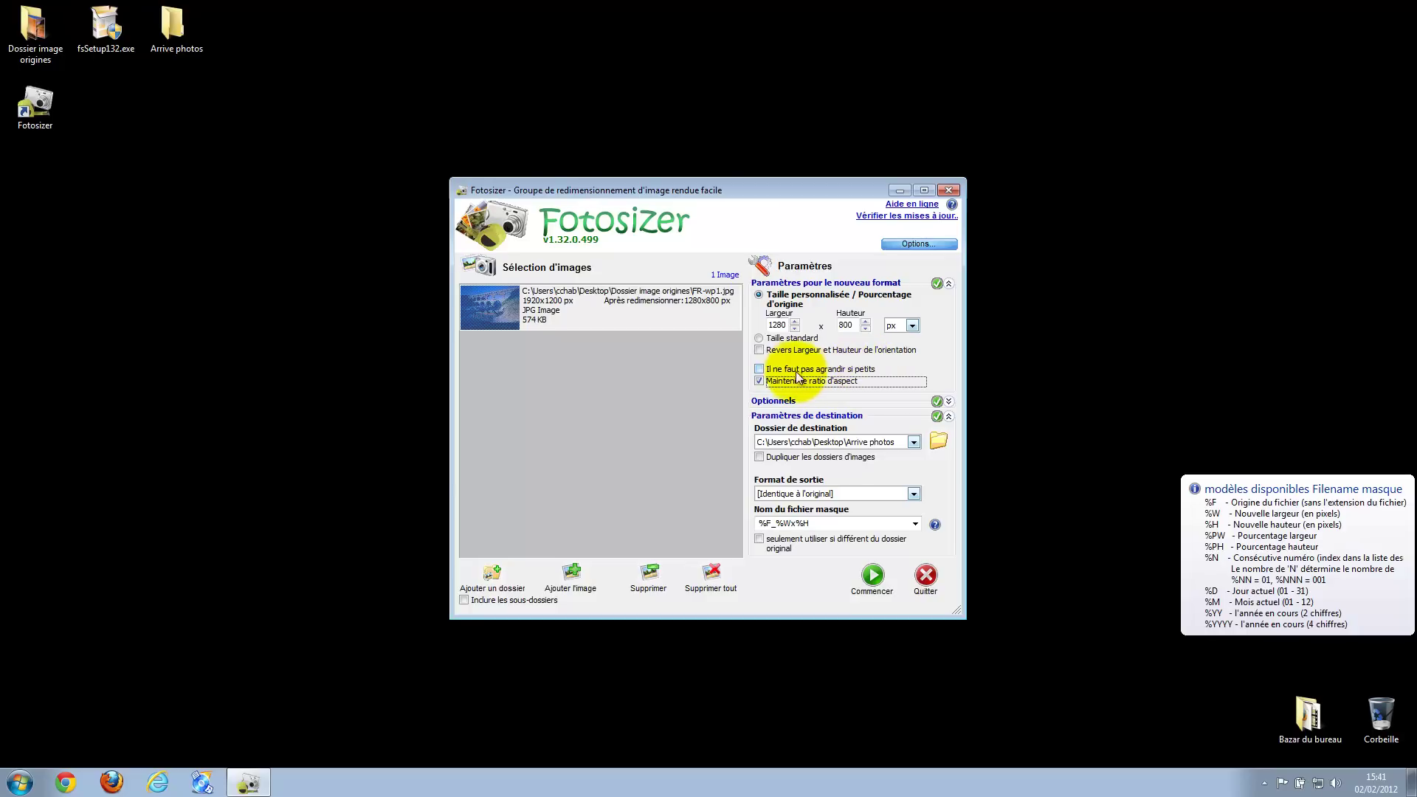
# Leave 'Il ne faut pas agrandir si petits' off and resize FR-wp1.jpg to 1280x800.
pyautogui.click(758, 369)
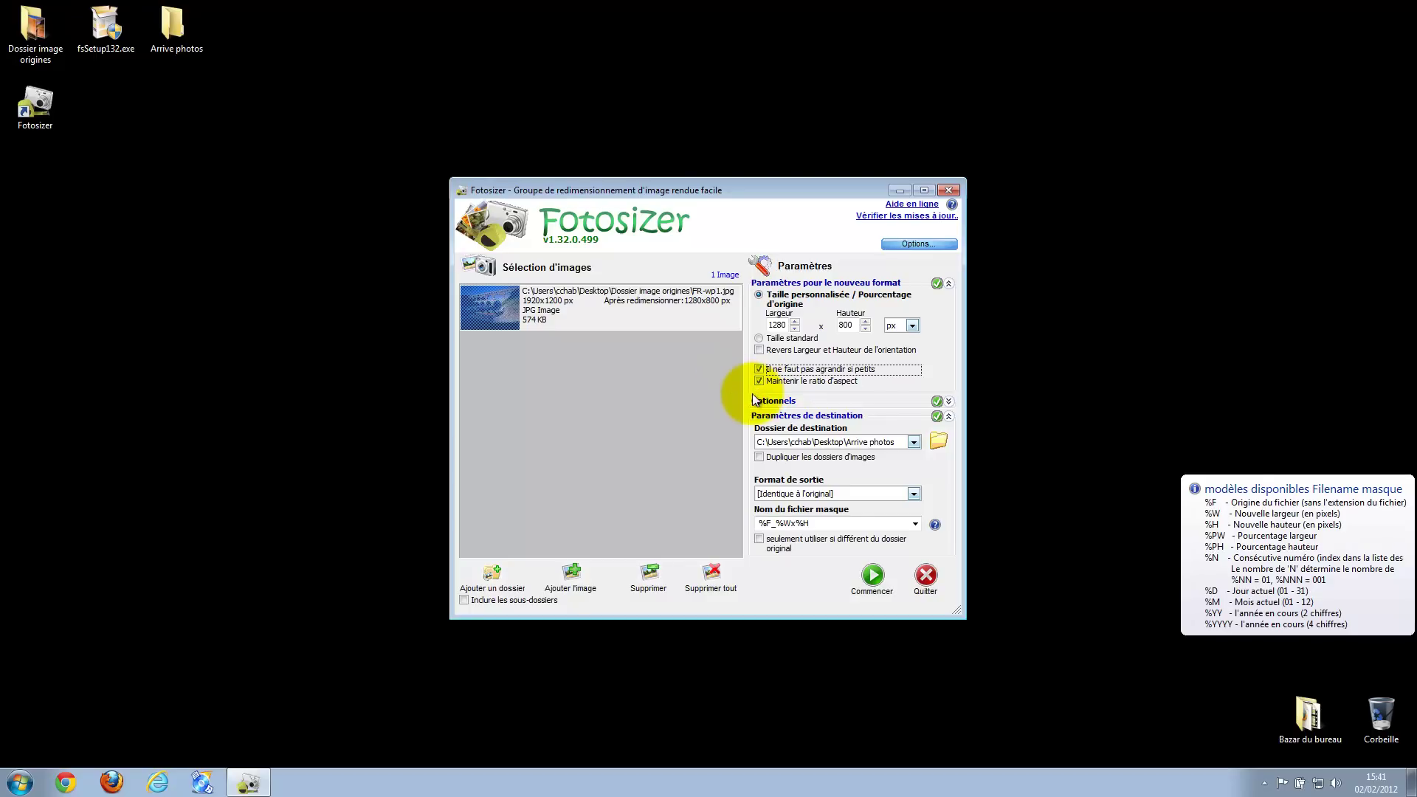
pyautogui.click(760, 370)
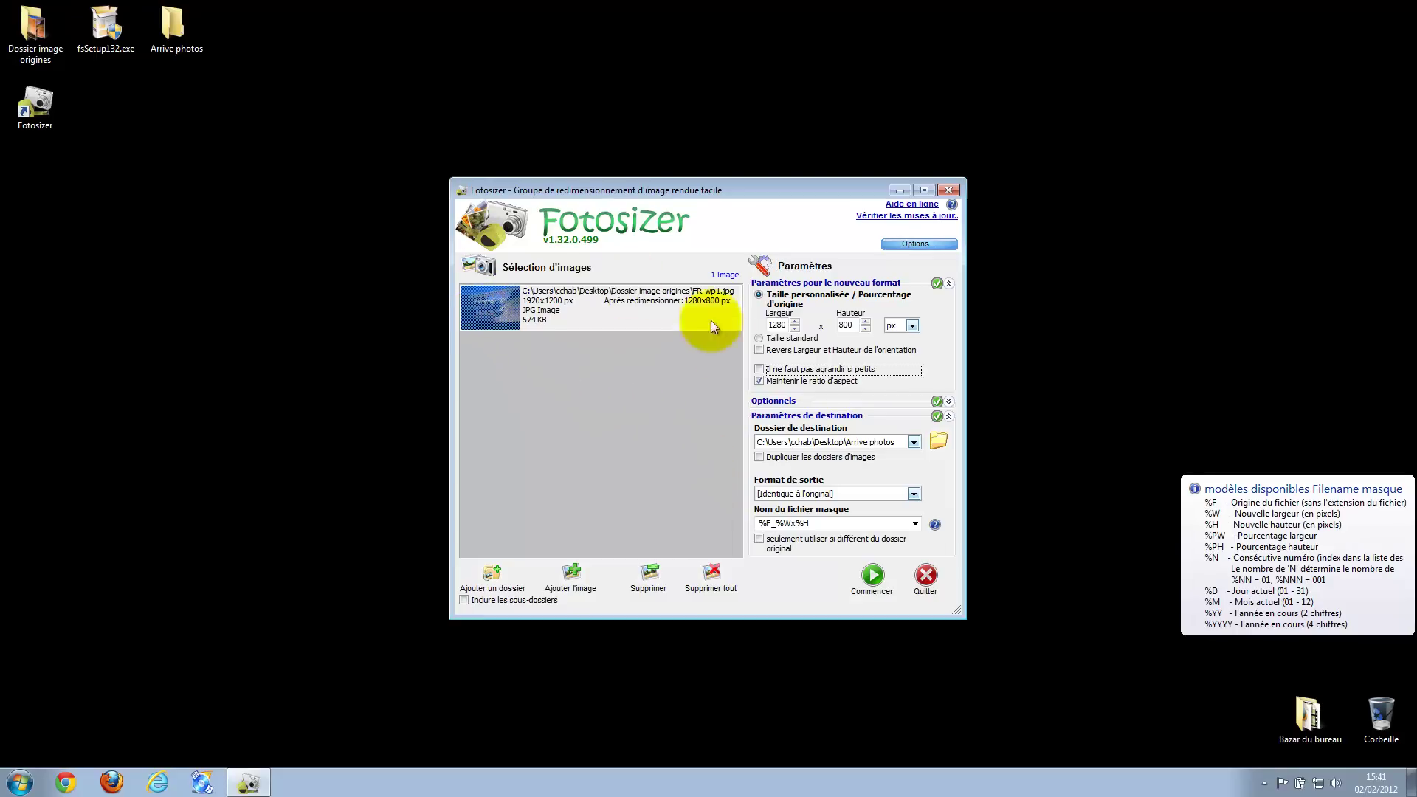
pyautogui.click(872, 575)
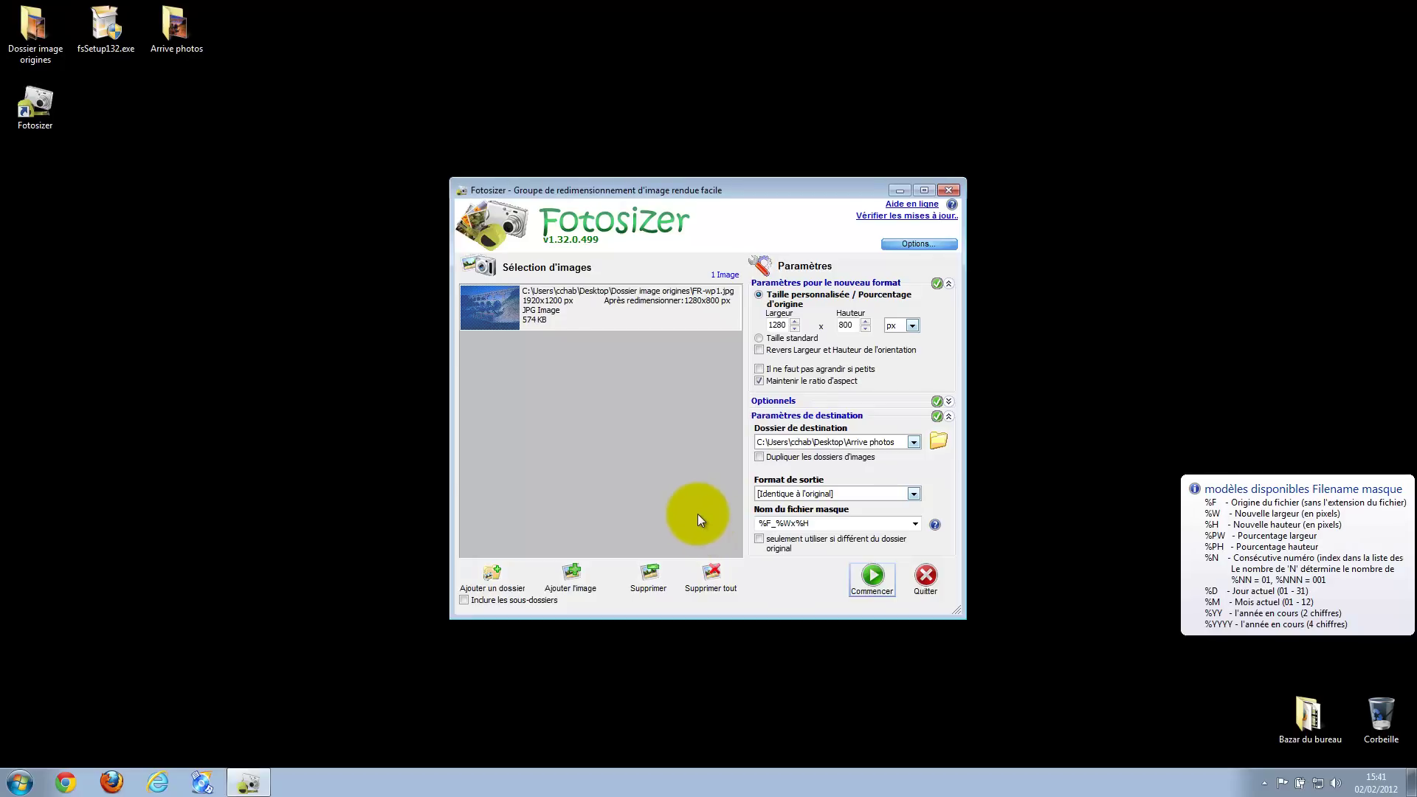
# Check FR-wp1_1280x800.jpg (1280 x 800, 188 Ko) against the 1920x1200, 574 Ko original FR-wp1.jpg.
pyautogui.click(546, 412)
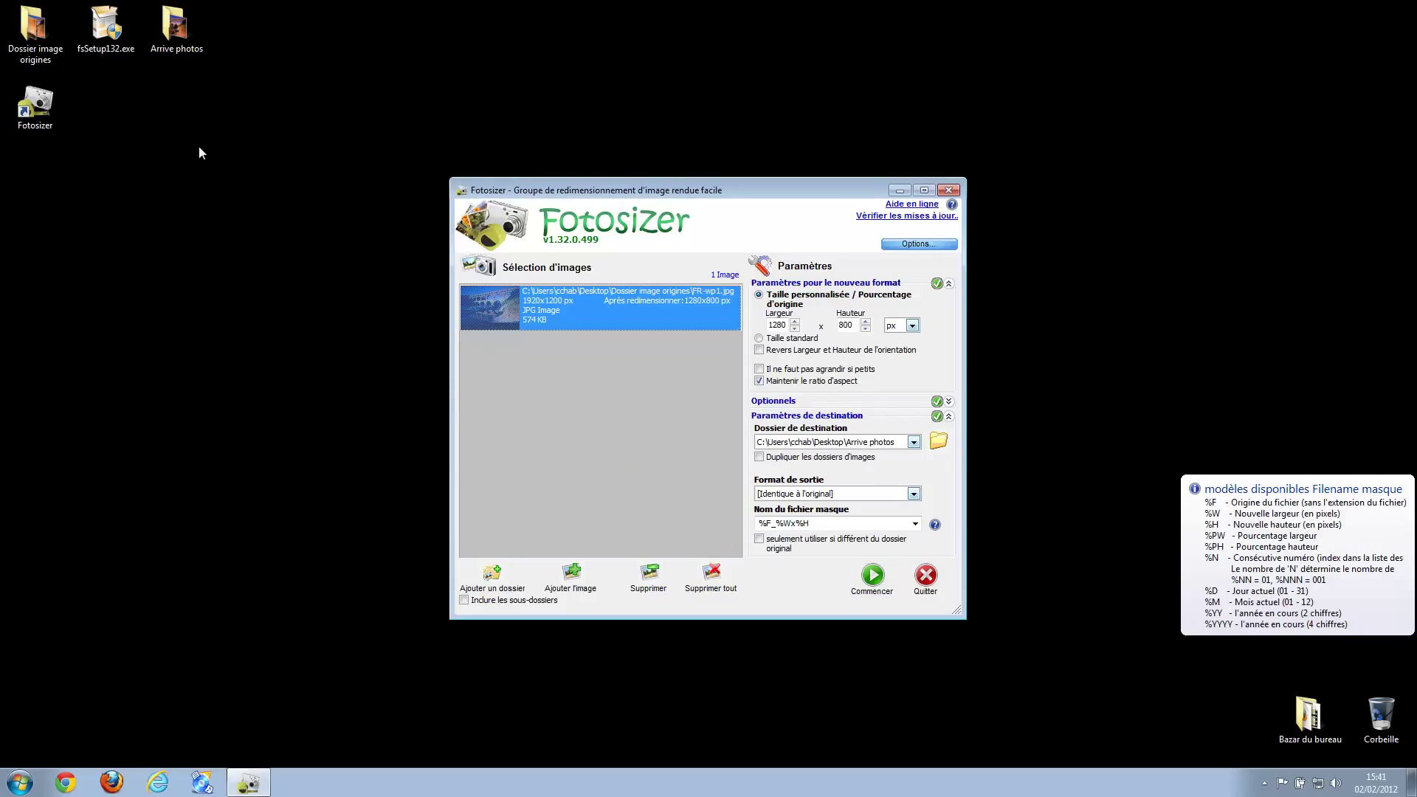
pyautogui.doubleClick(174, 26)
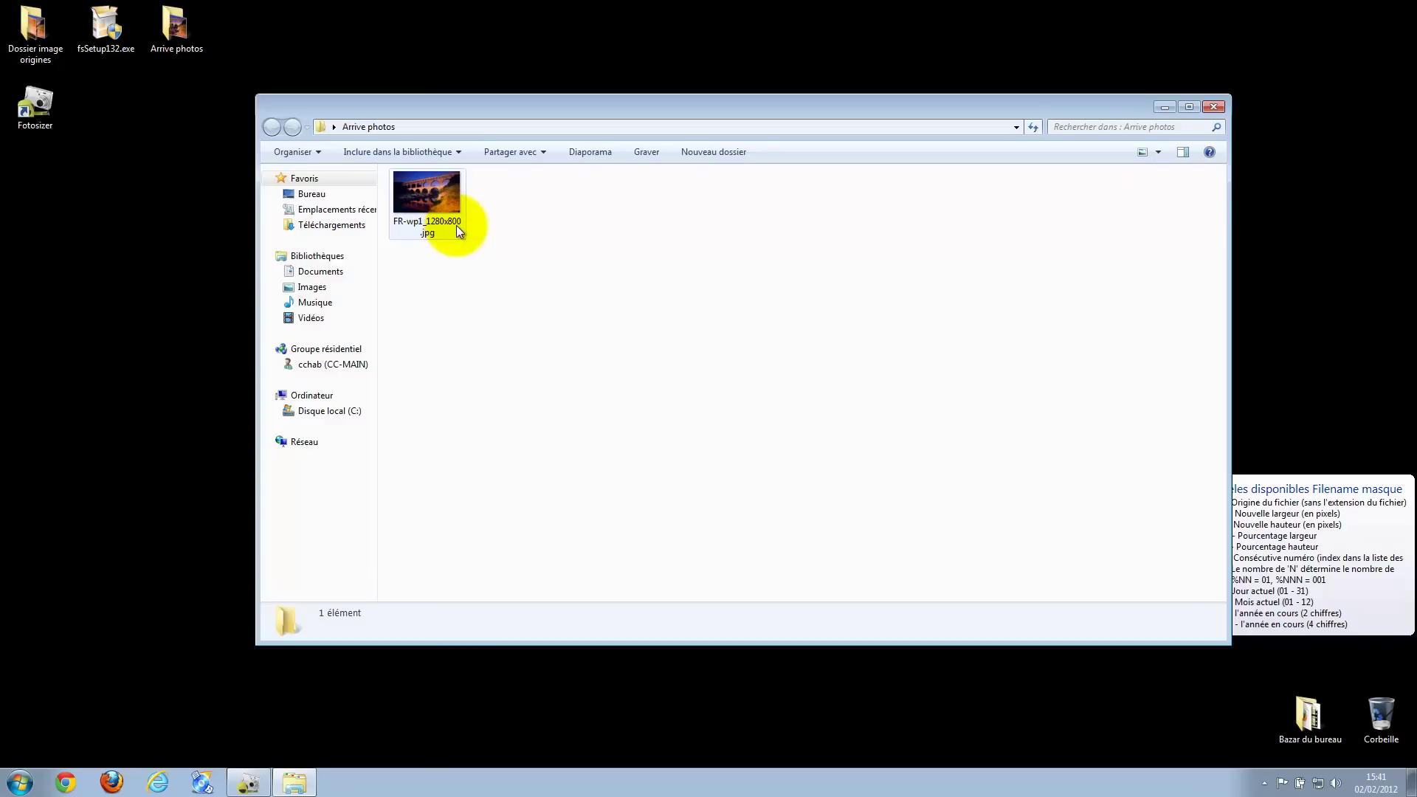
pyautogui.click(425, 193)
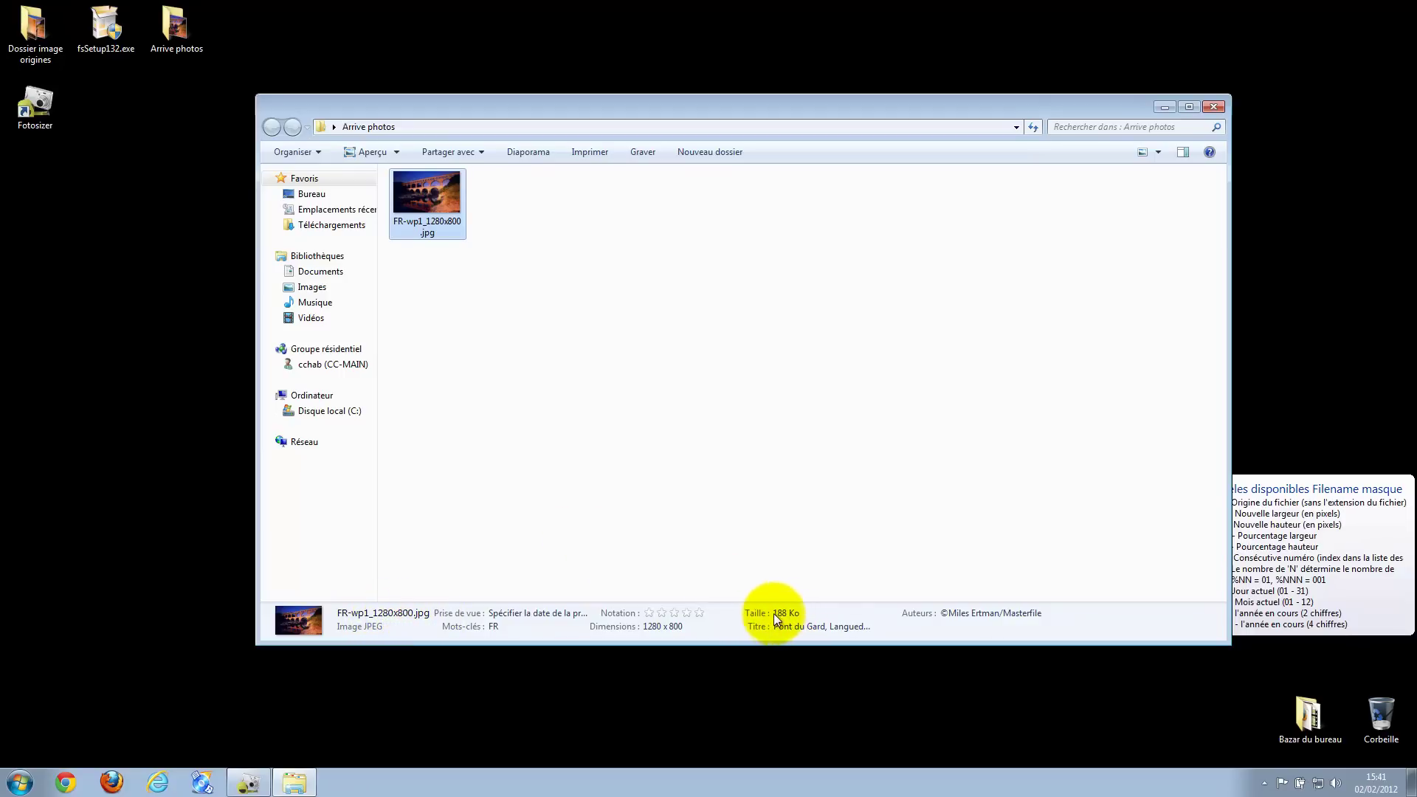
pyautogui.doubleClick(35, 30)
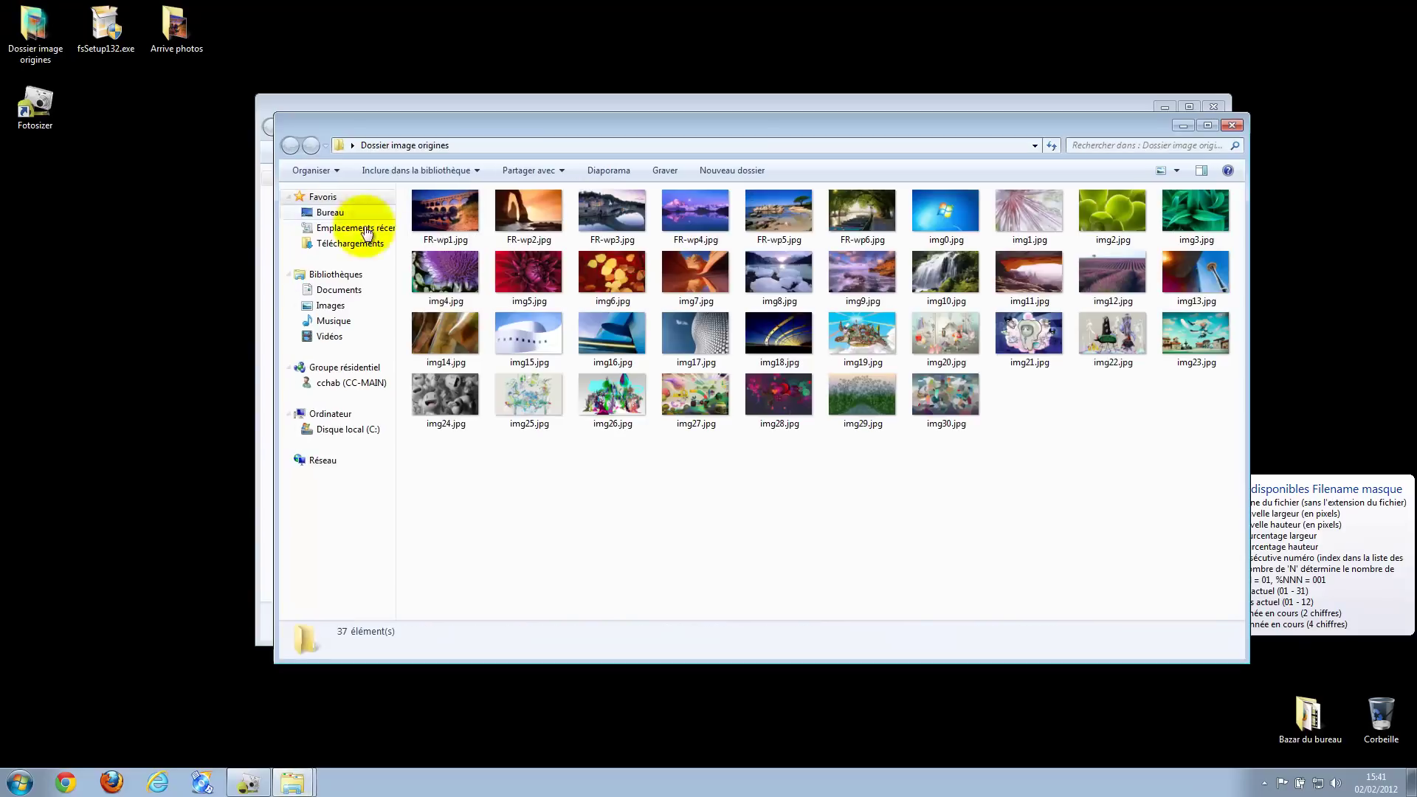
pyautogui.click(437, 223)
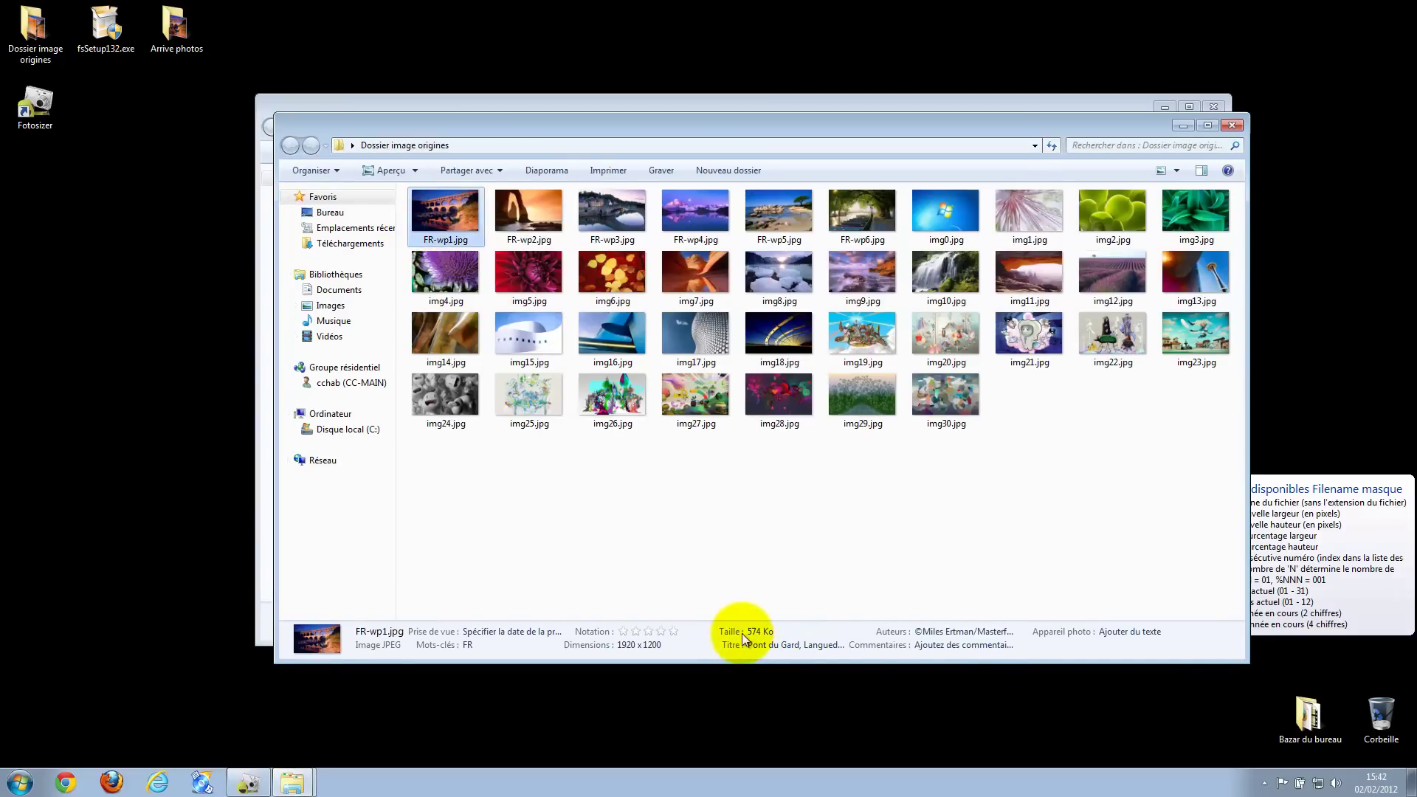
pyautogui.click(1234, 127)
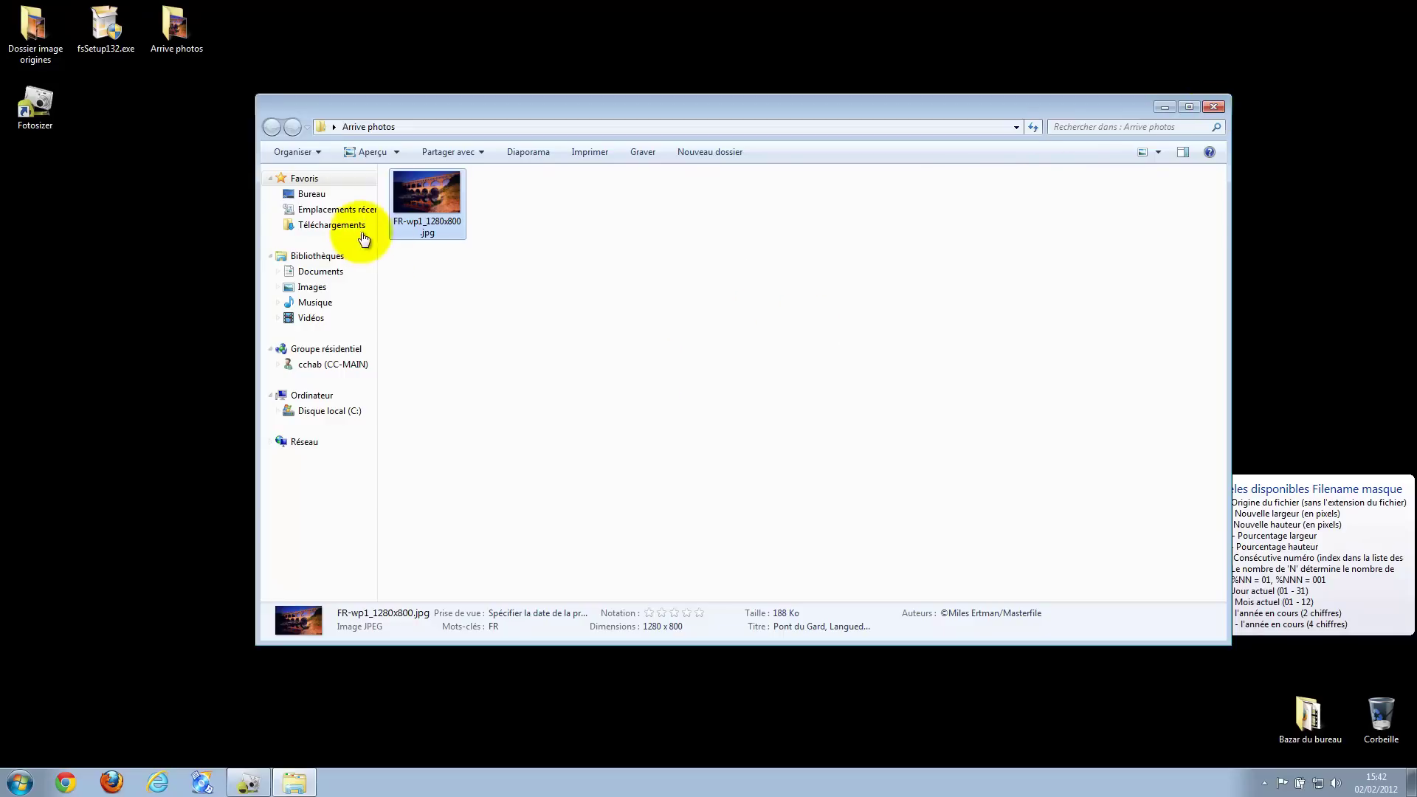
pyautogui.rightClick(445, 194)
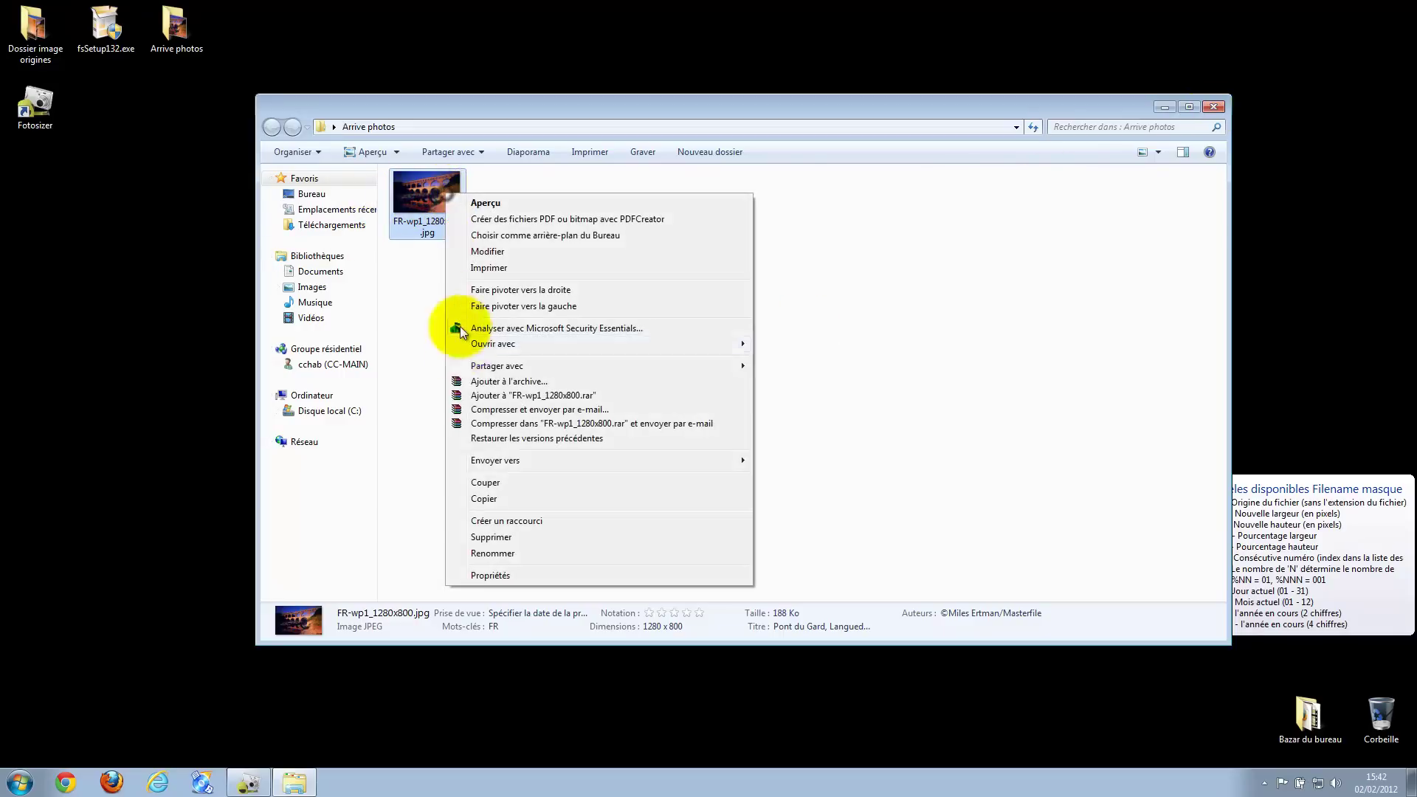
# Delete the test image from Arrive photos and remove all images from Fotosizer's list.
pyautogui.click(484, 537)
pyautogui.click(768, 444)
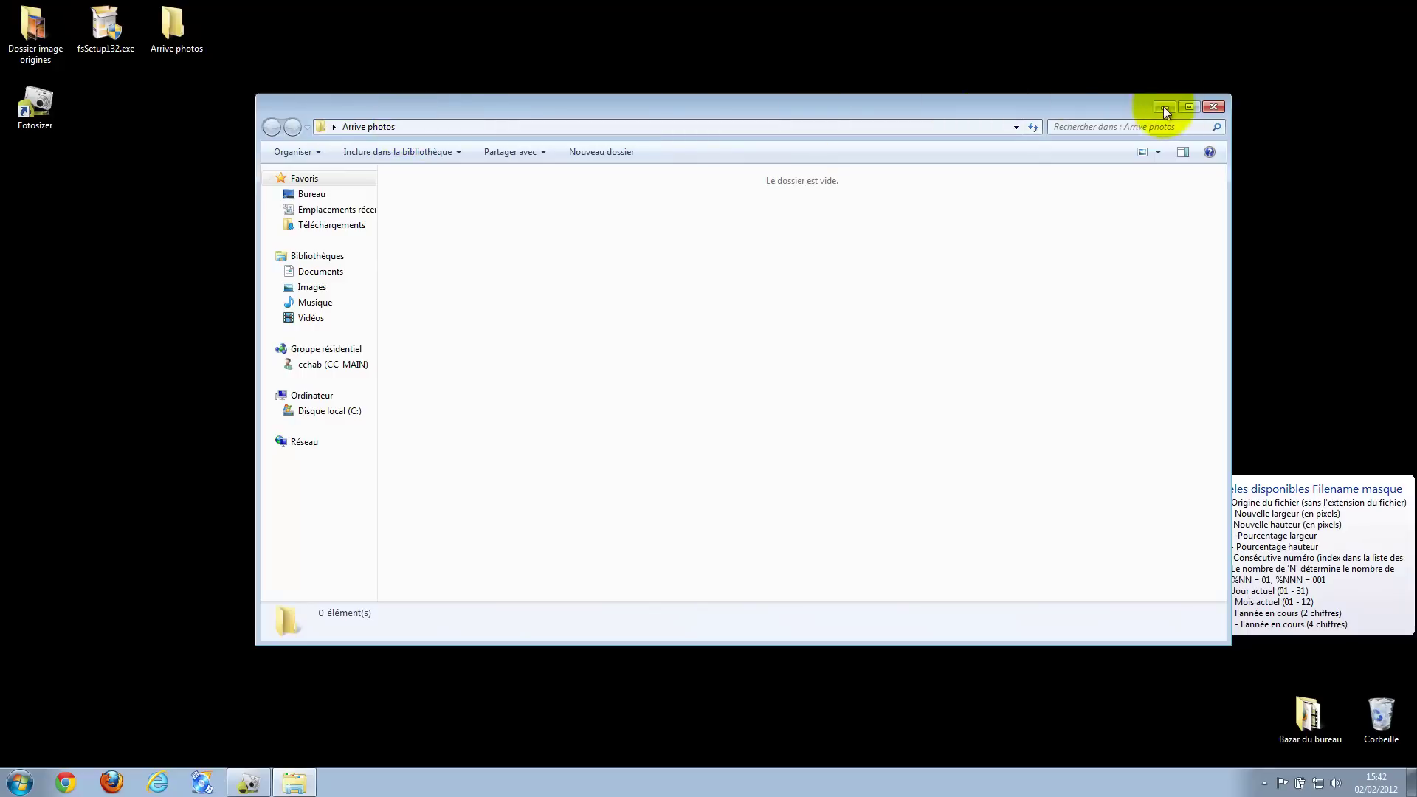
pyautogui.click(1214, 108)
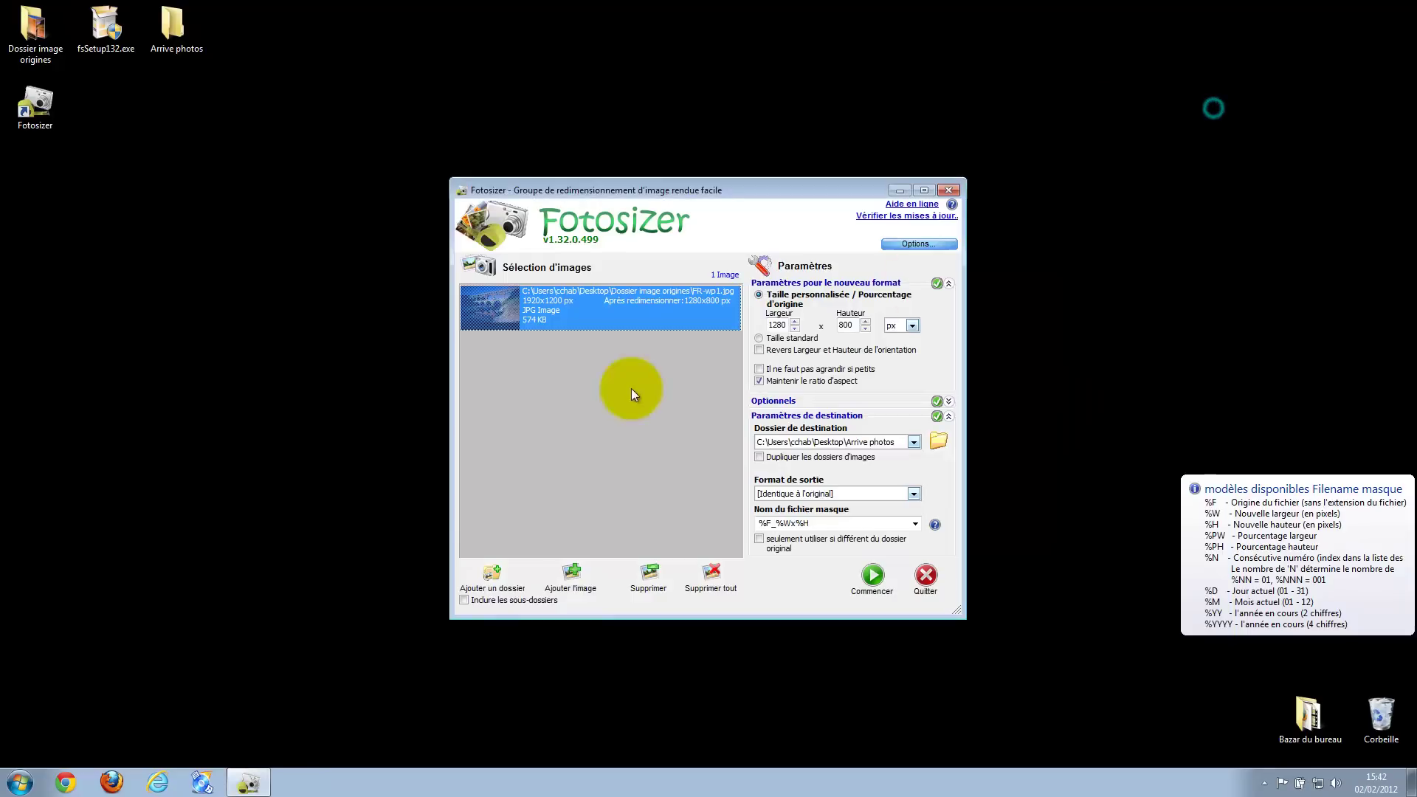
pyautogui.click(557, 313)
pyautogui.click(708, 579)
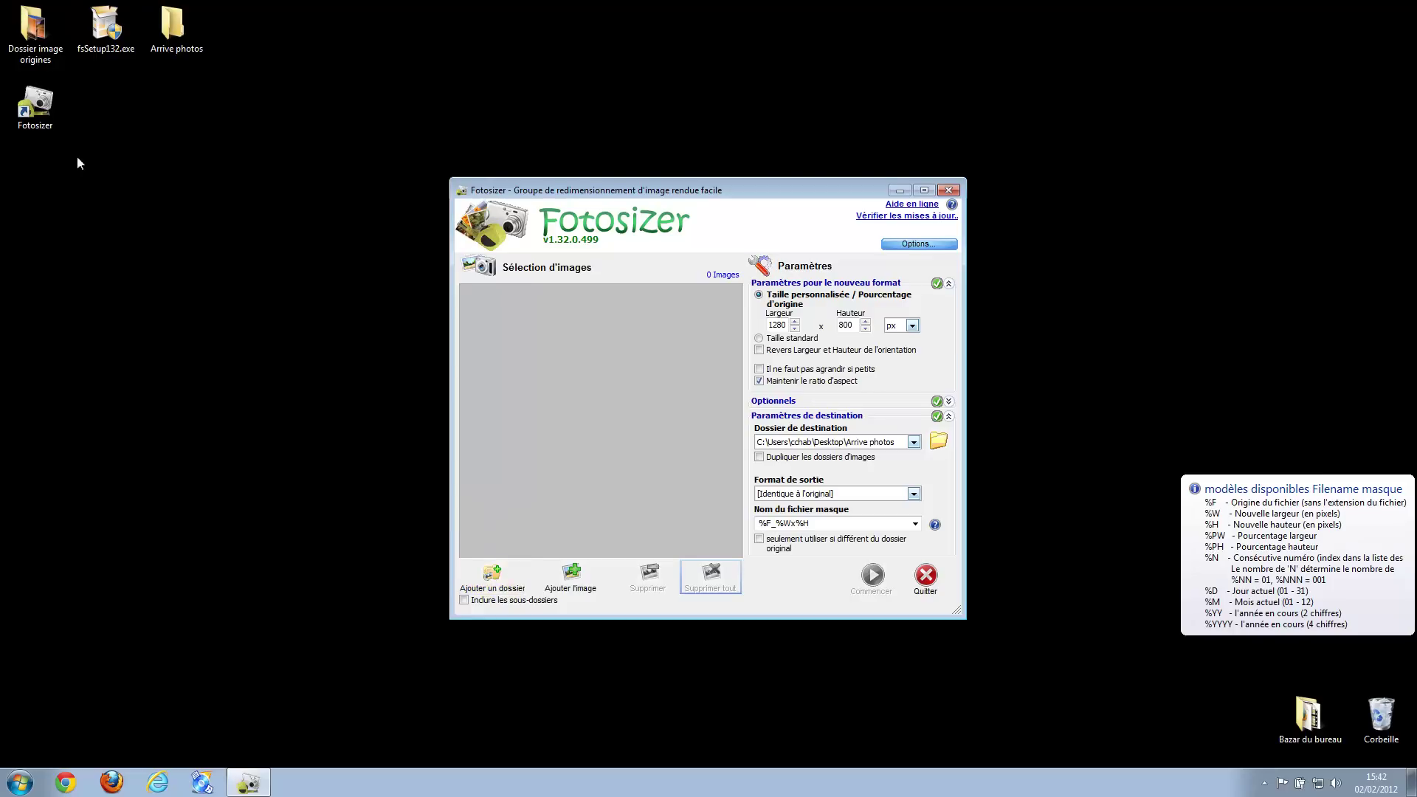
# Open Dossier image origines in Explorer to review the original images.
pyautogui.click(33, 31)
pyautogui.doubleClick(32, 31)
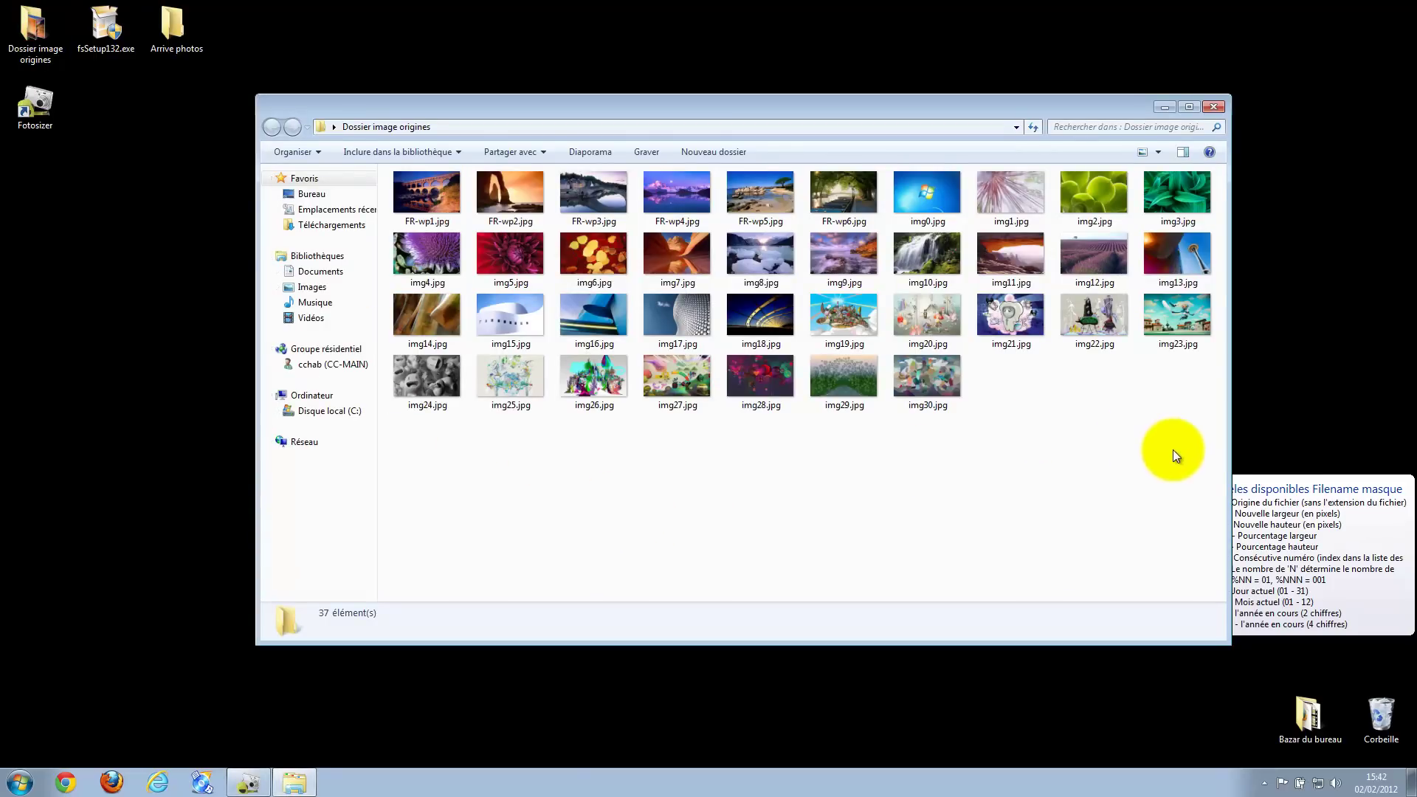
pyautogui.moveTo(1210, 452); pyautogui.dragTo(413, 201)
pyautogui.click(519, 468)
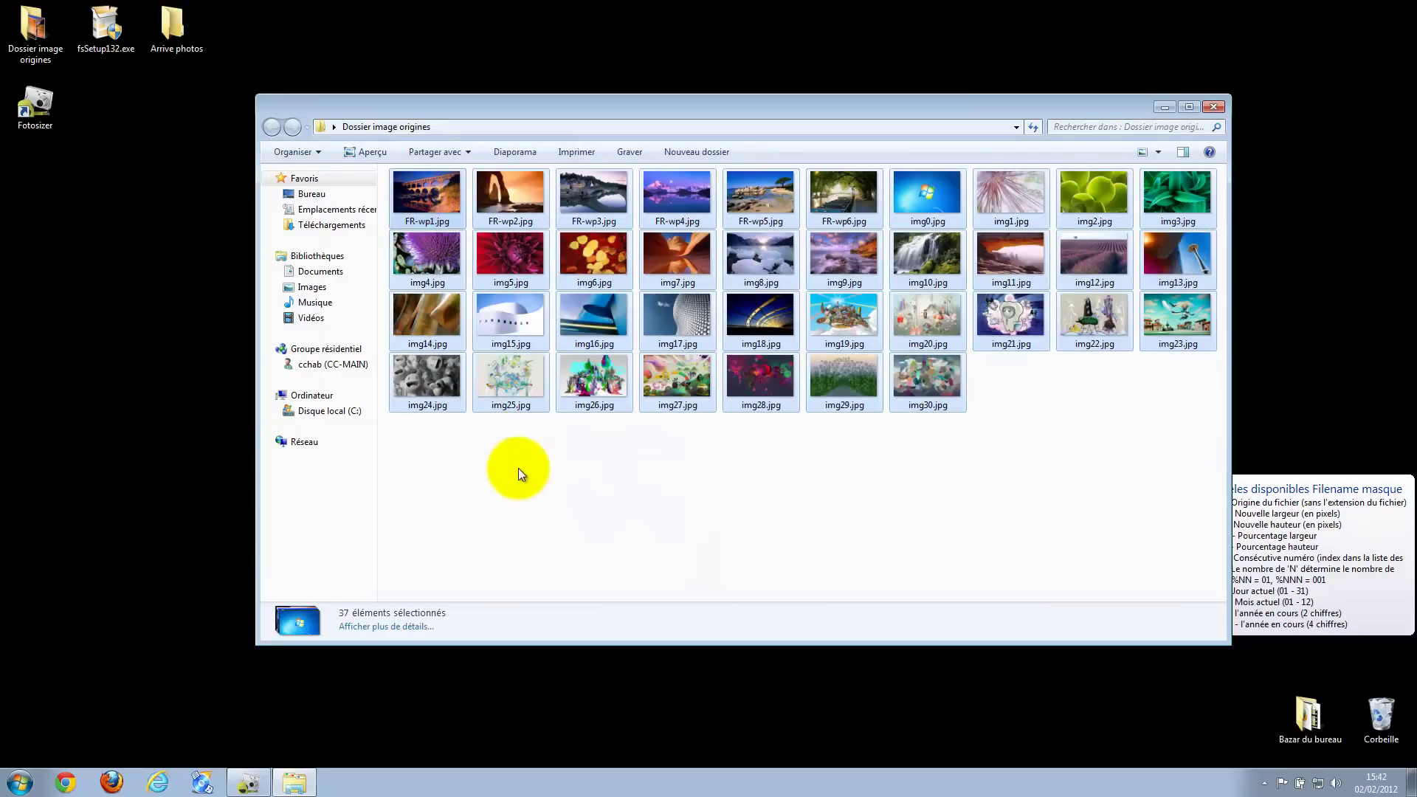
pyautogui.click(1213, 110)
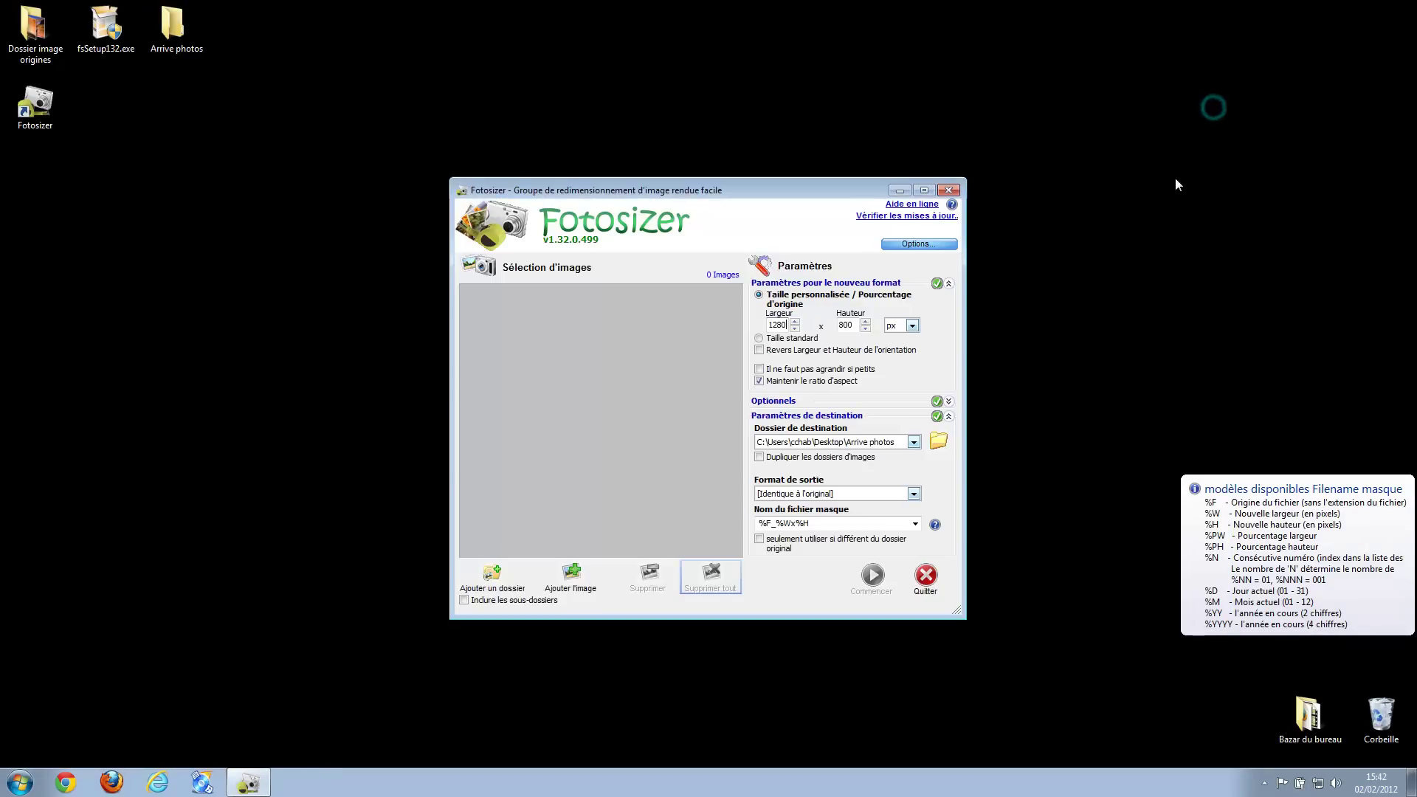
# Add the whole Dossier image origines folder to Fotosizer, loading its 37 images.
pyautogui.click(490, 570)
pyautogui.click(660, 456)
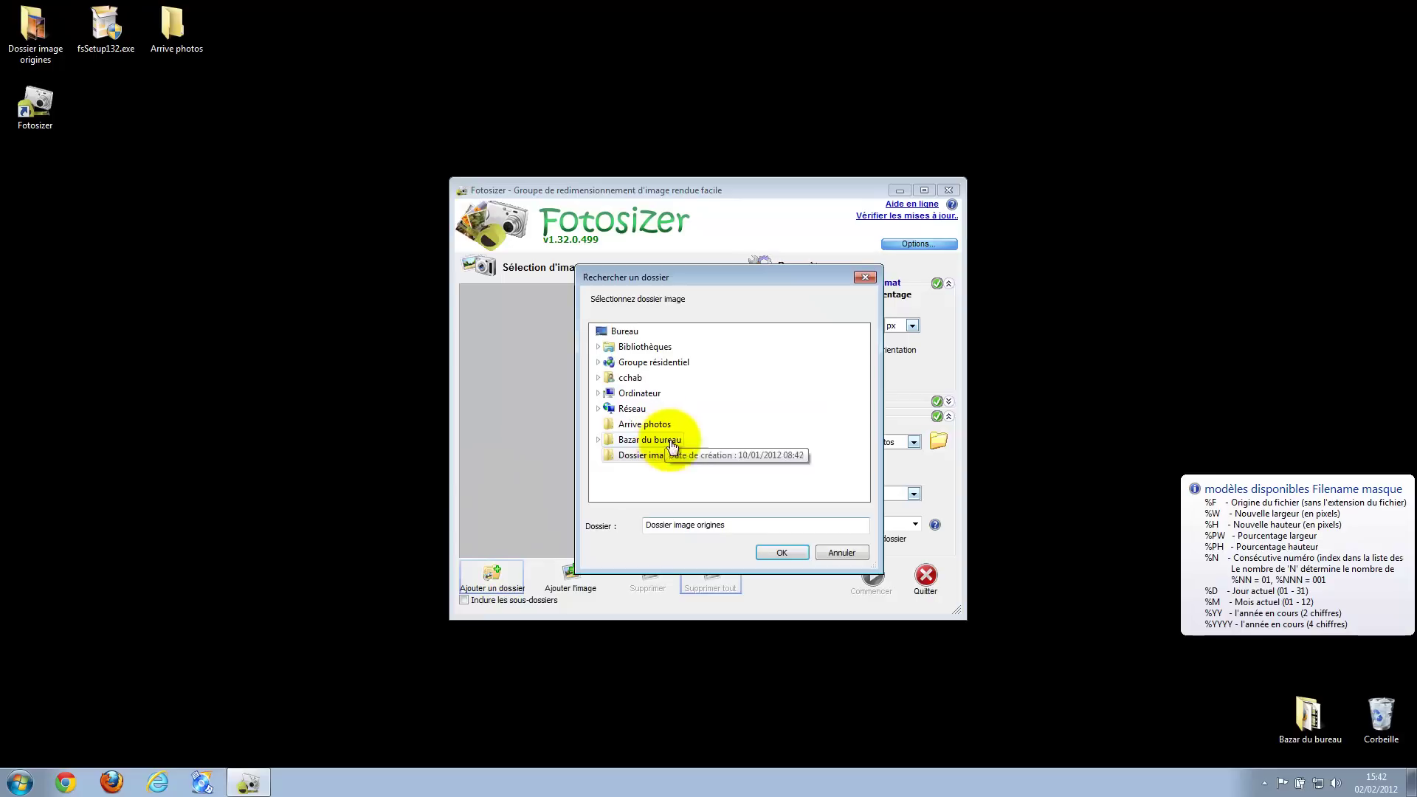
pyautogui.click(646, 460)
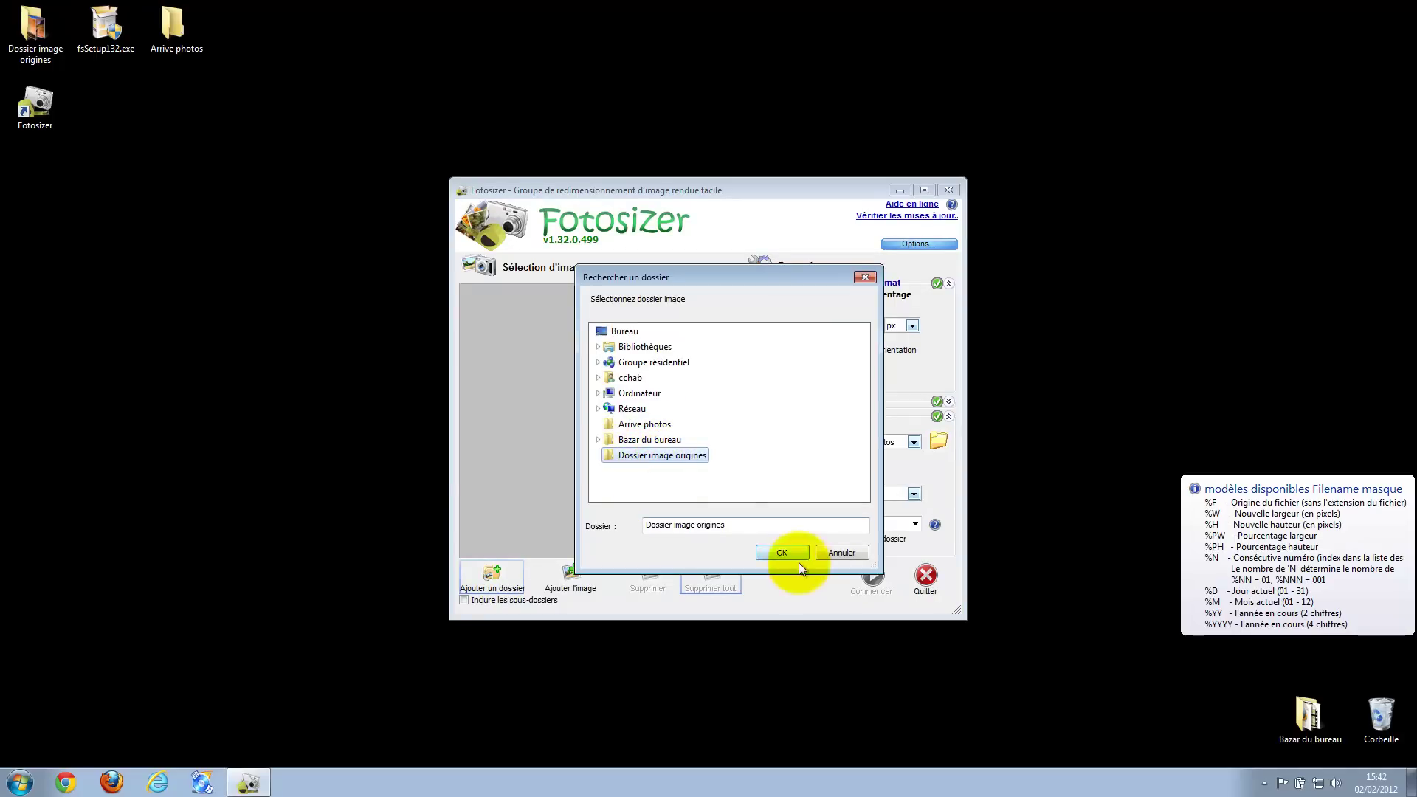
pyautogui.click(782, 553)
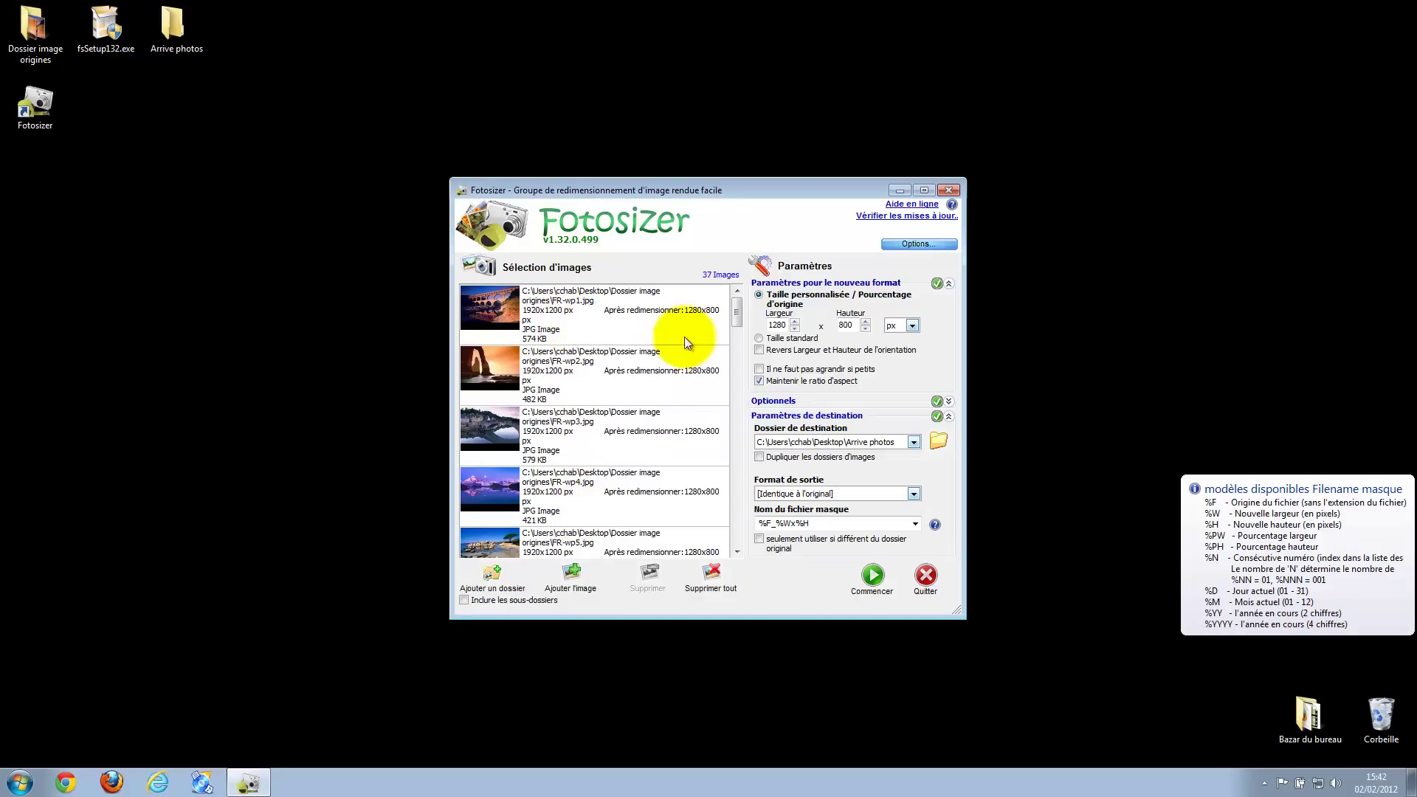
# Replace the mistyped 1204 width with 1024, giving a new size of 1024 x 640 px.
pyautogui.moveTo(742, 313)
pyautogui.mouseDown()
pyautogui.moveTo(757, 409)
pyautogui.moveTo(747, 550)
pyautogui.mouseUp()
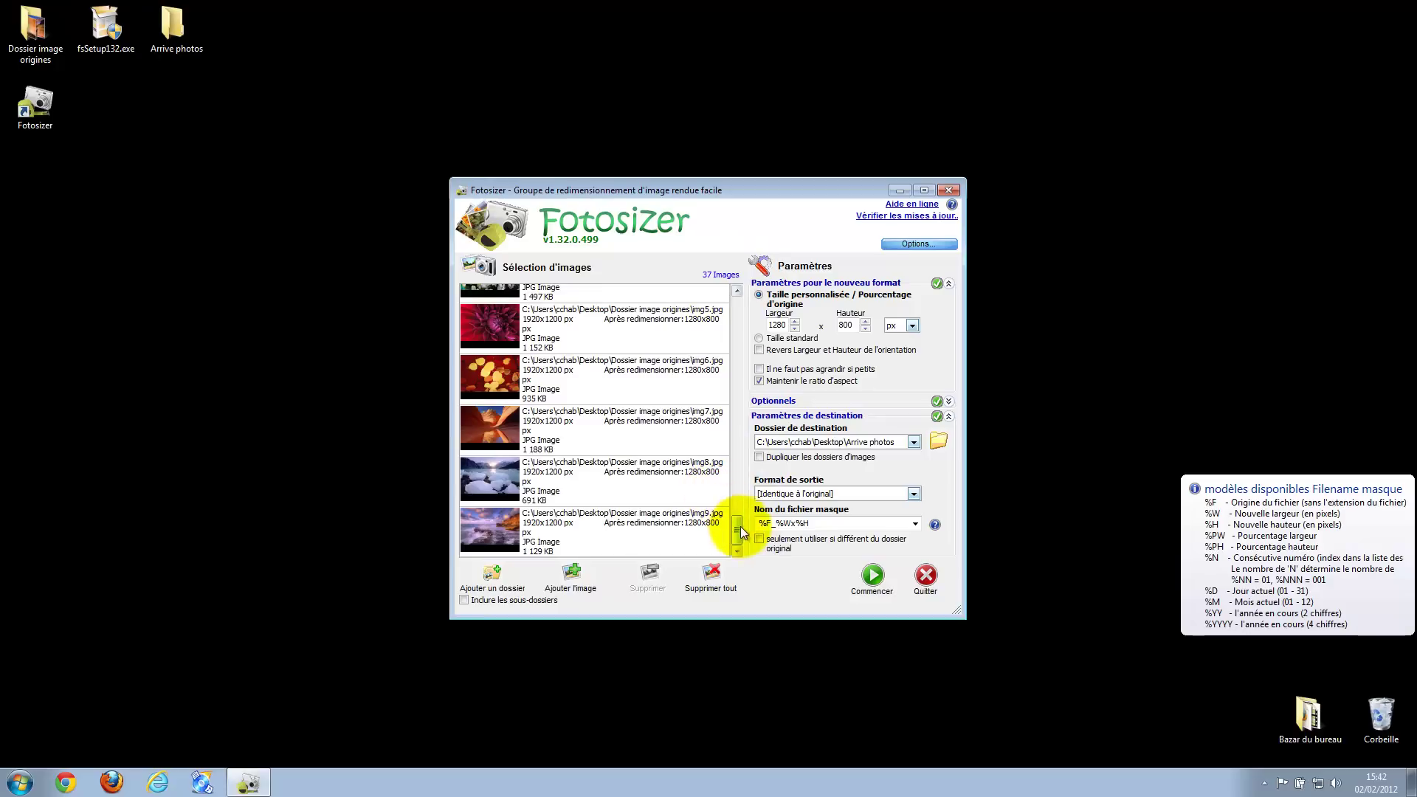
pyautogui.moveTo(740, 533); pyautogui.dragTo(736, 293)
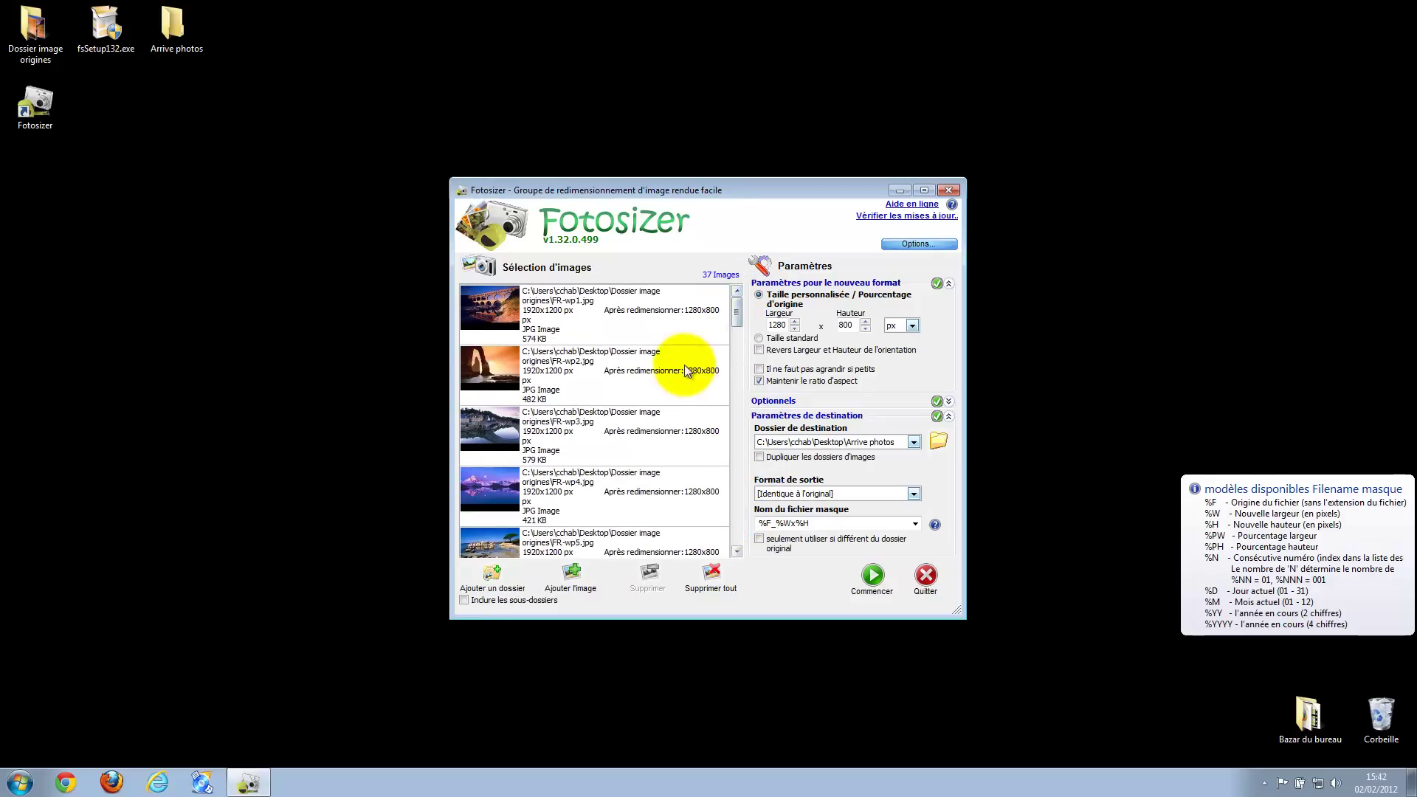
pyautogui.click(794, 329)
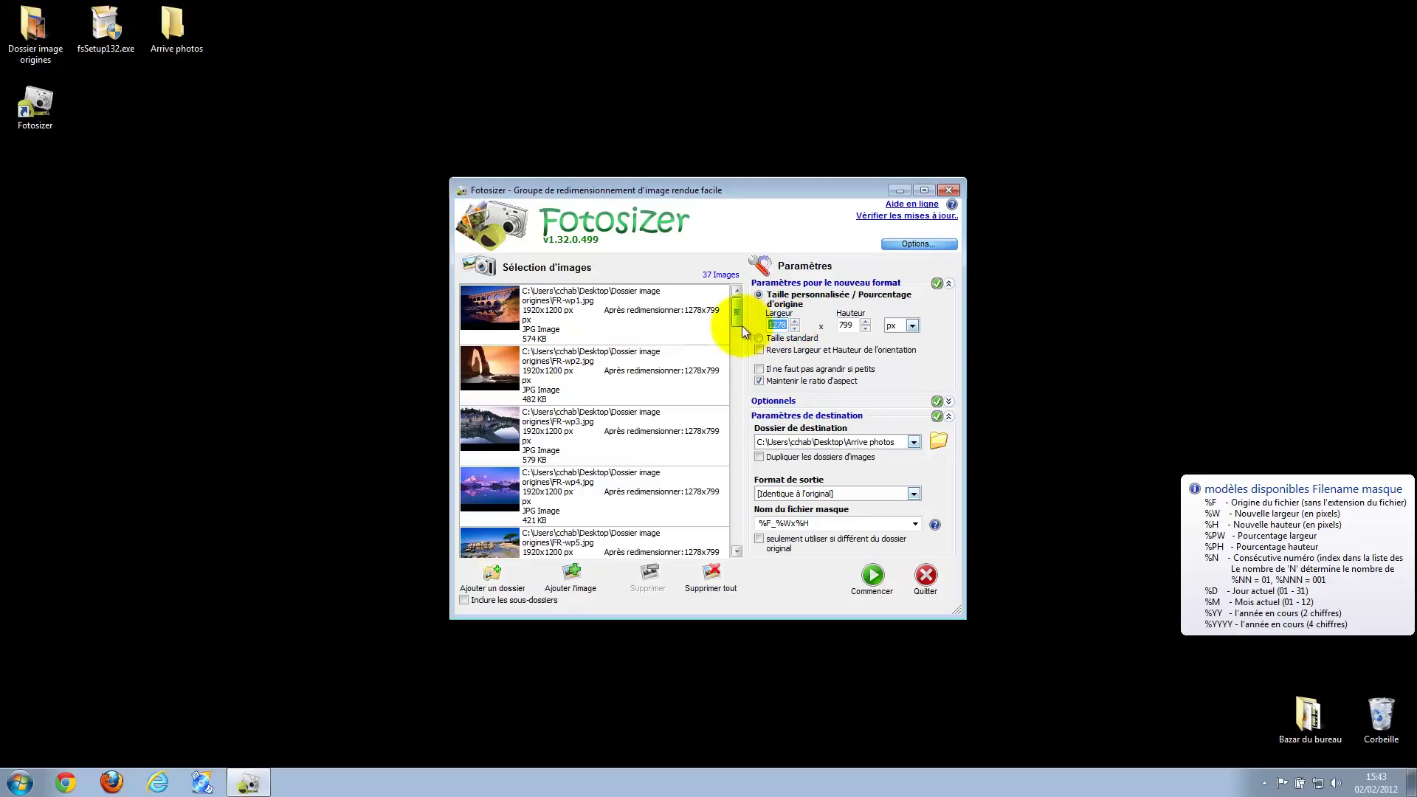
pyautogui.write('12')
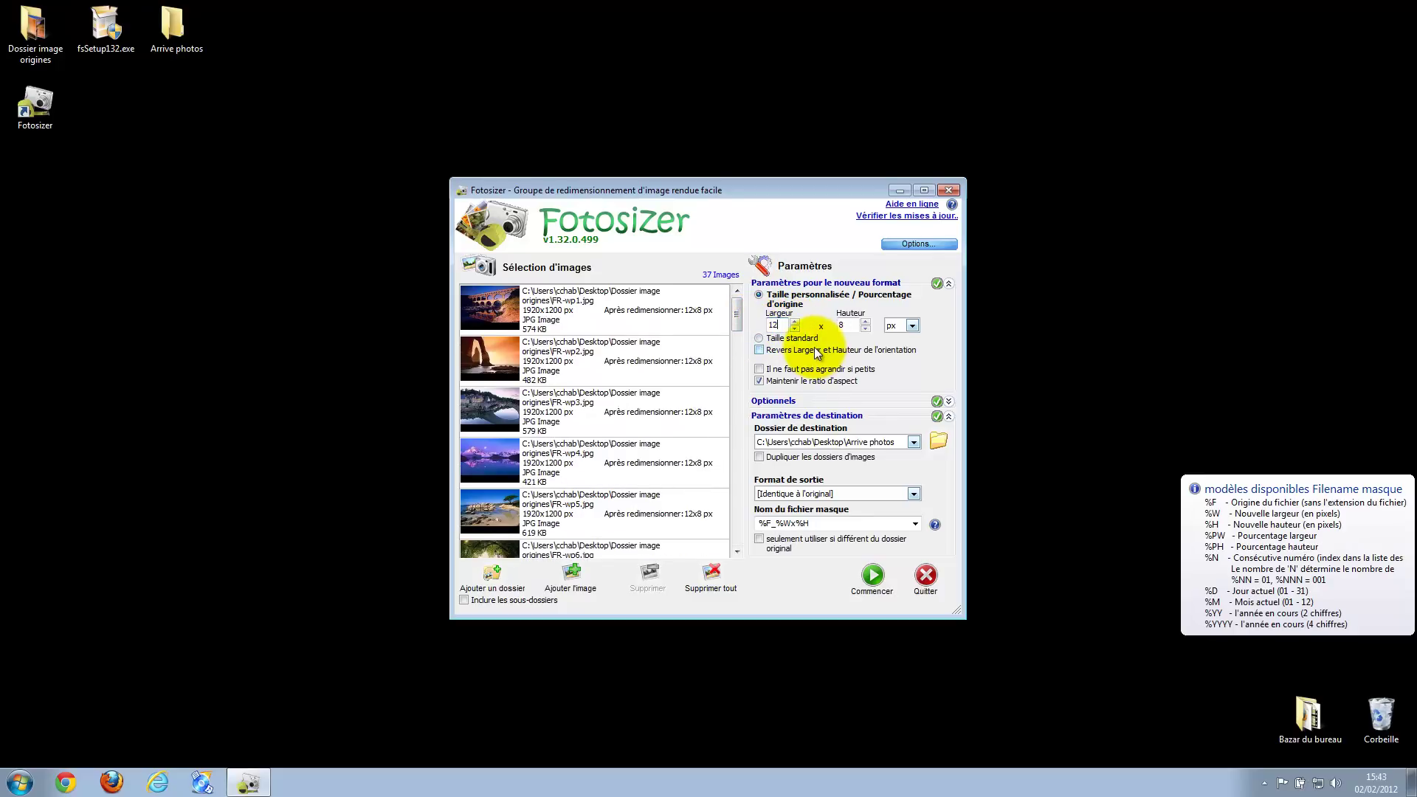
pyautogui.write('04')
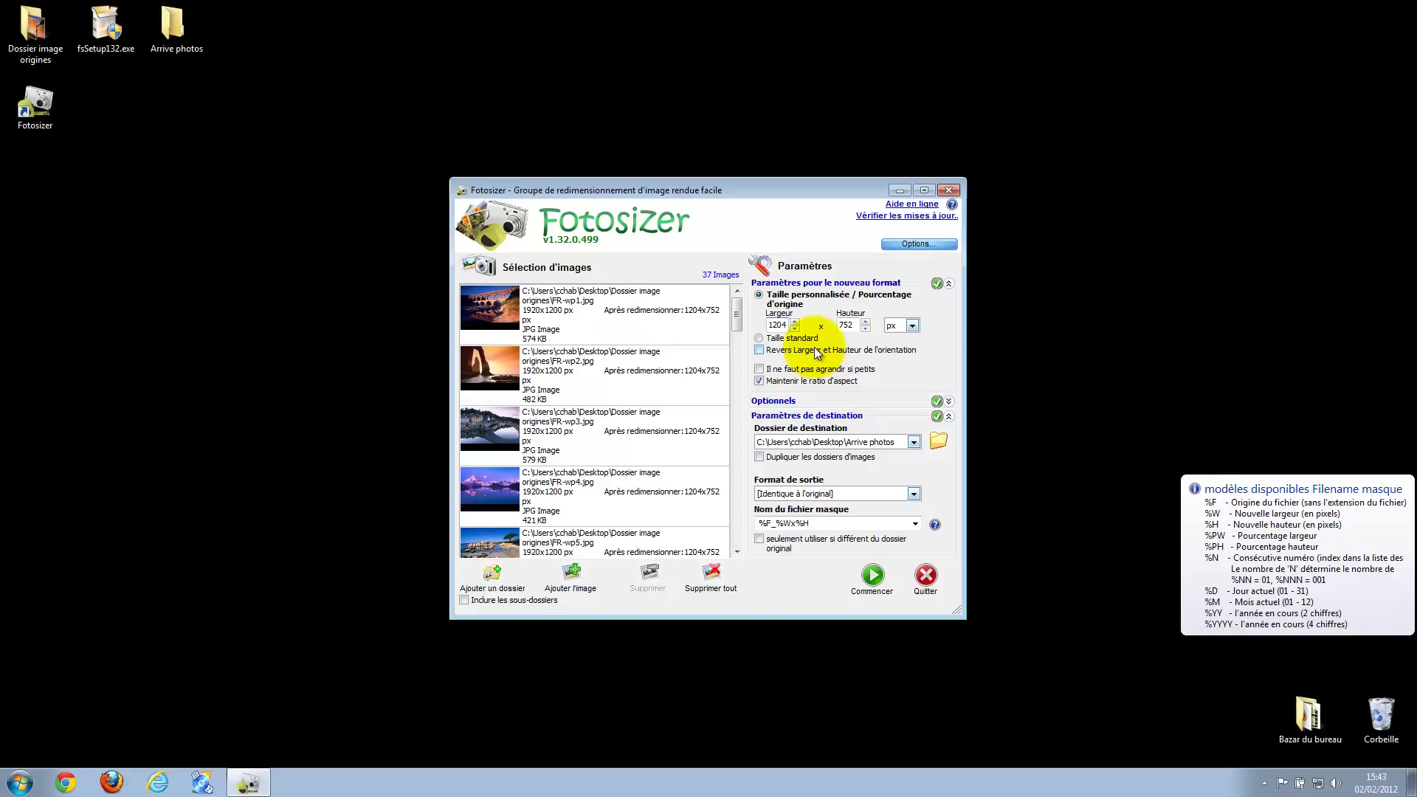
pyautogui.doubleClick(776, 325)
pyautogui.write('10')
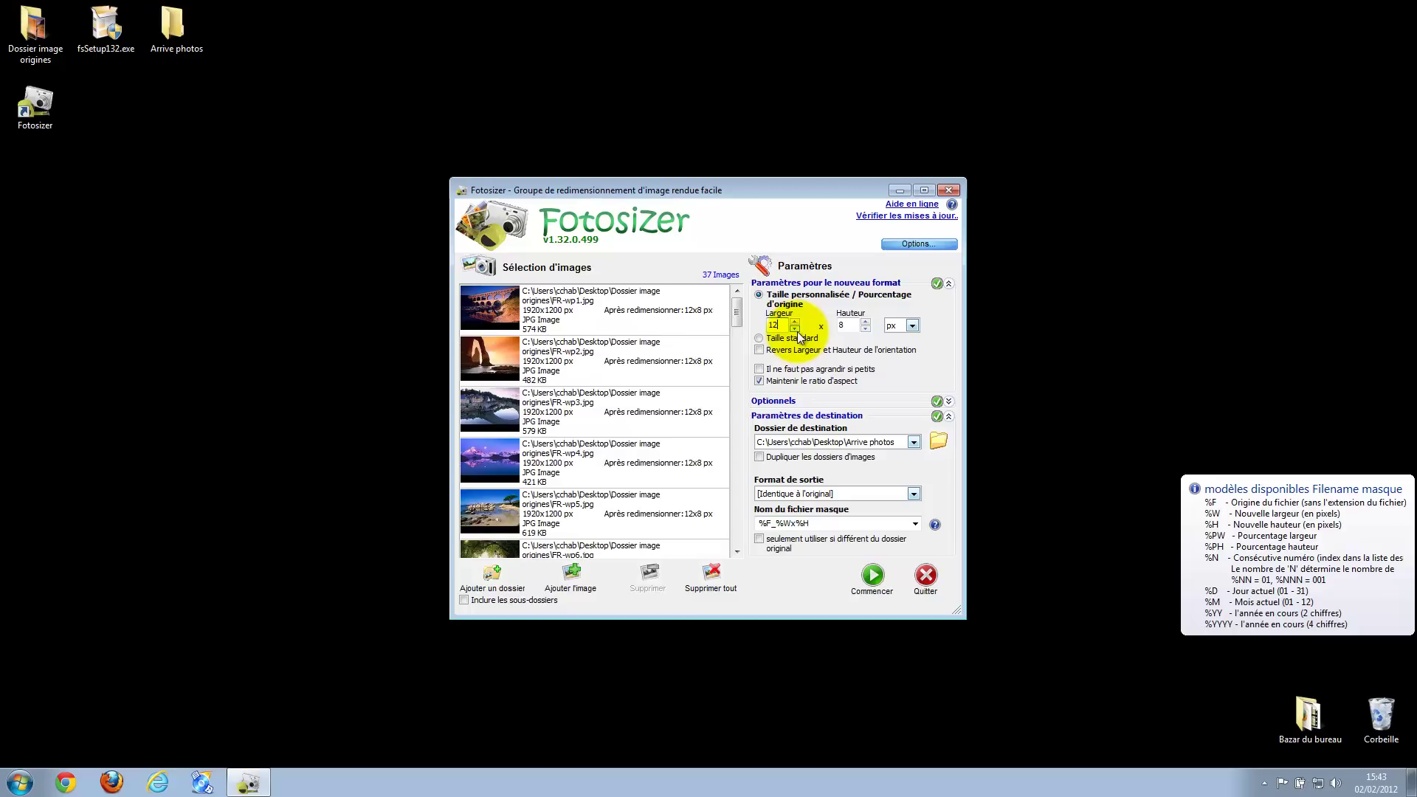
pyautogui.write('24')
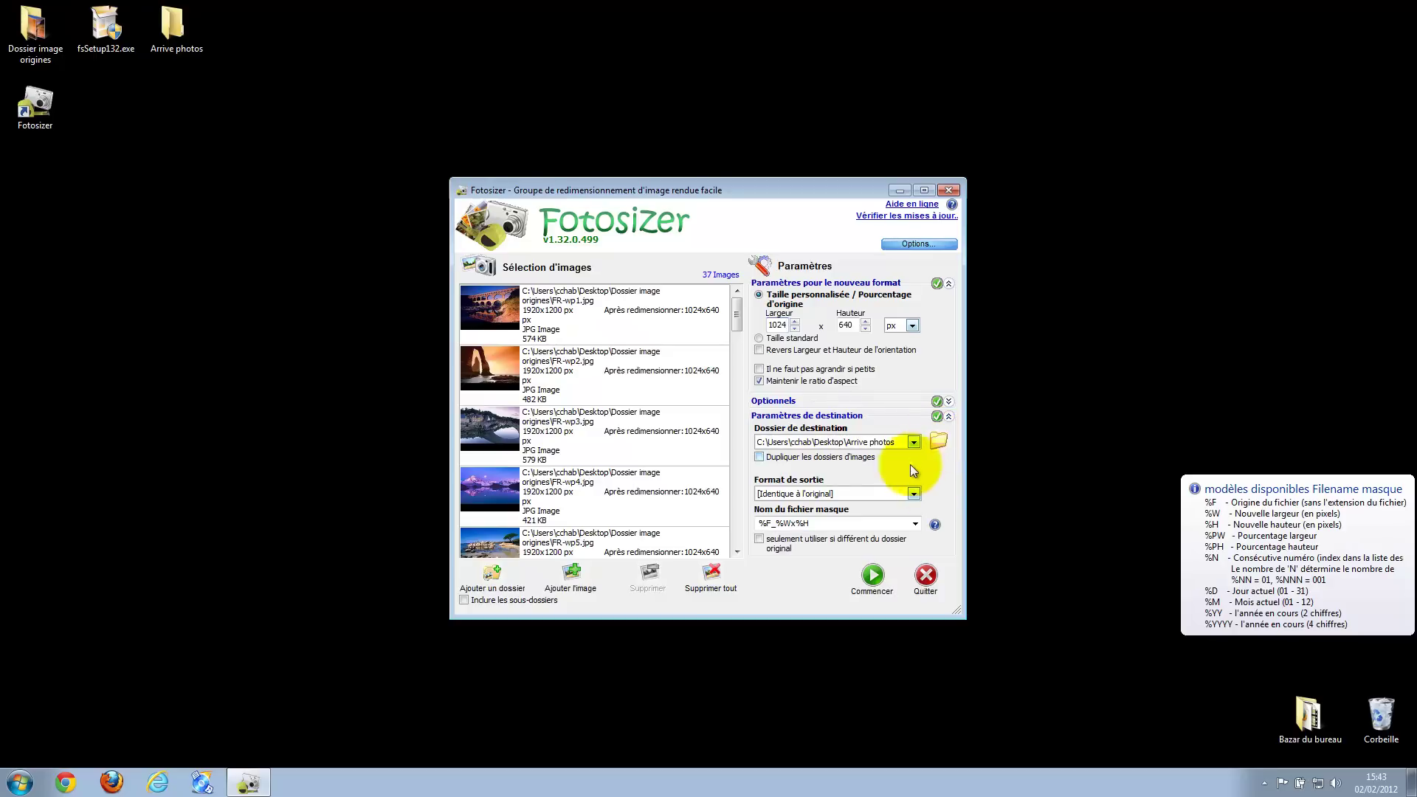
# Set Arrive photos as the output folder and start resizing all 37 images.
pyautogui.click(939, 441)
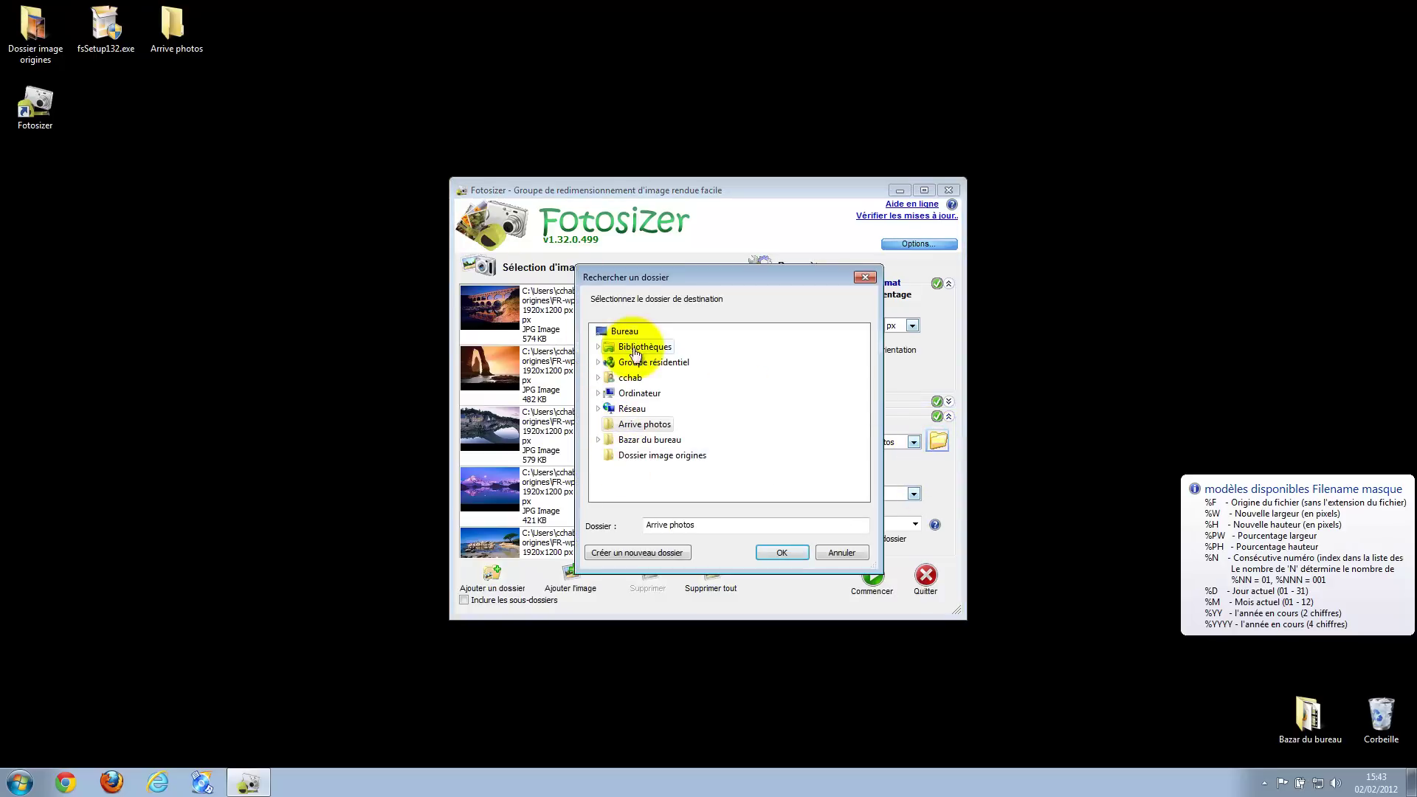
pyautogui.click(800, 556)
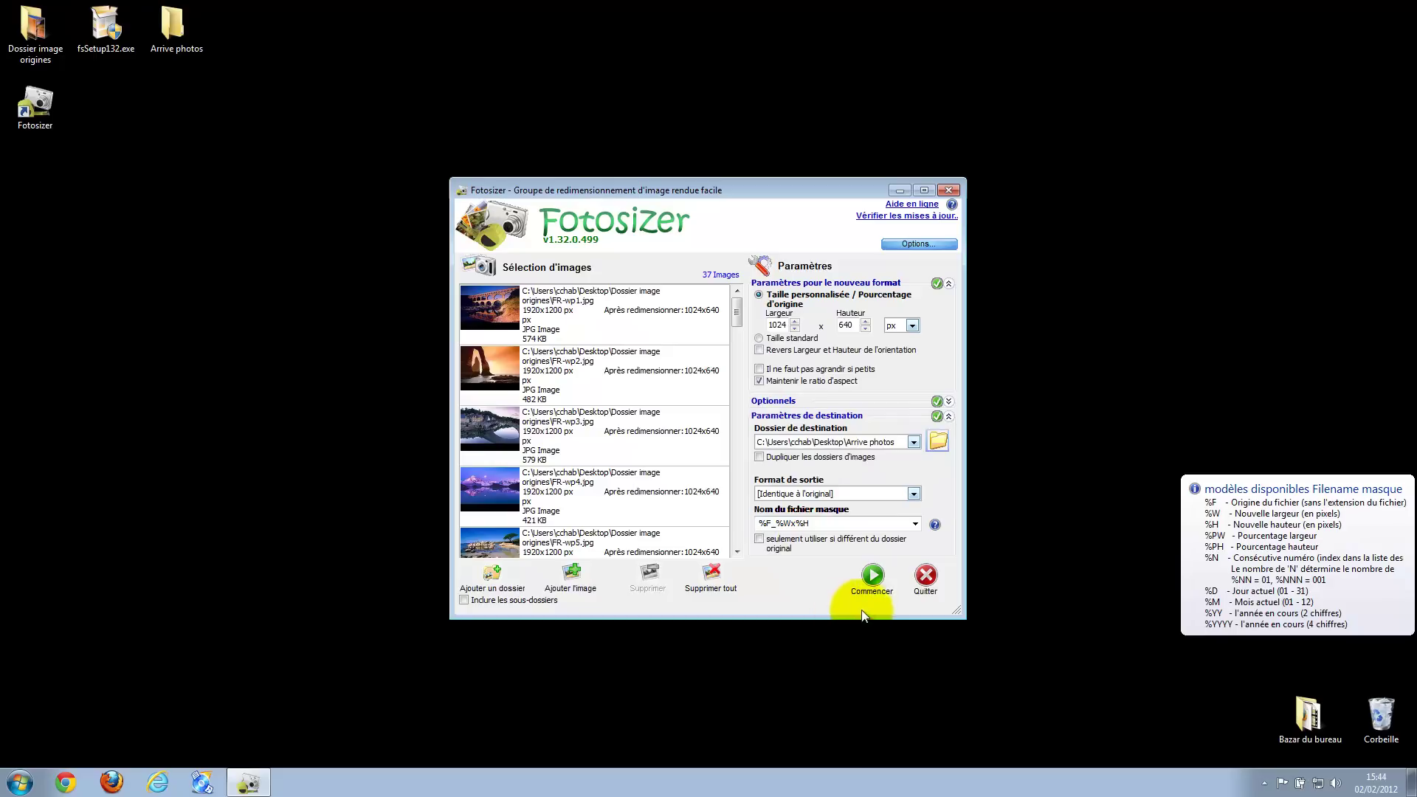
pyautogui.click(872, 579)
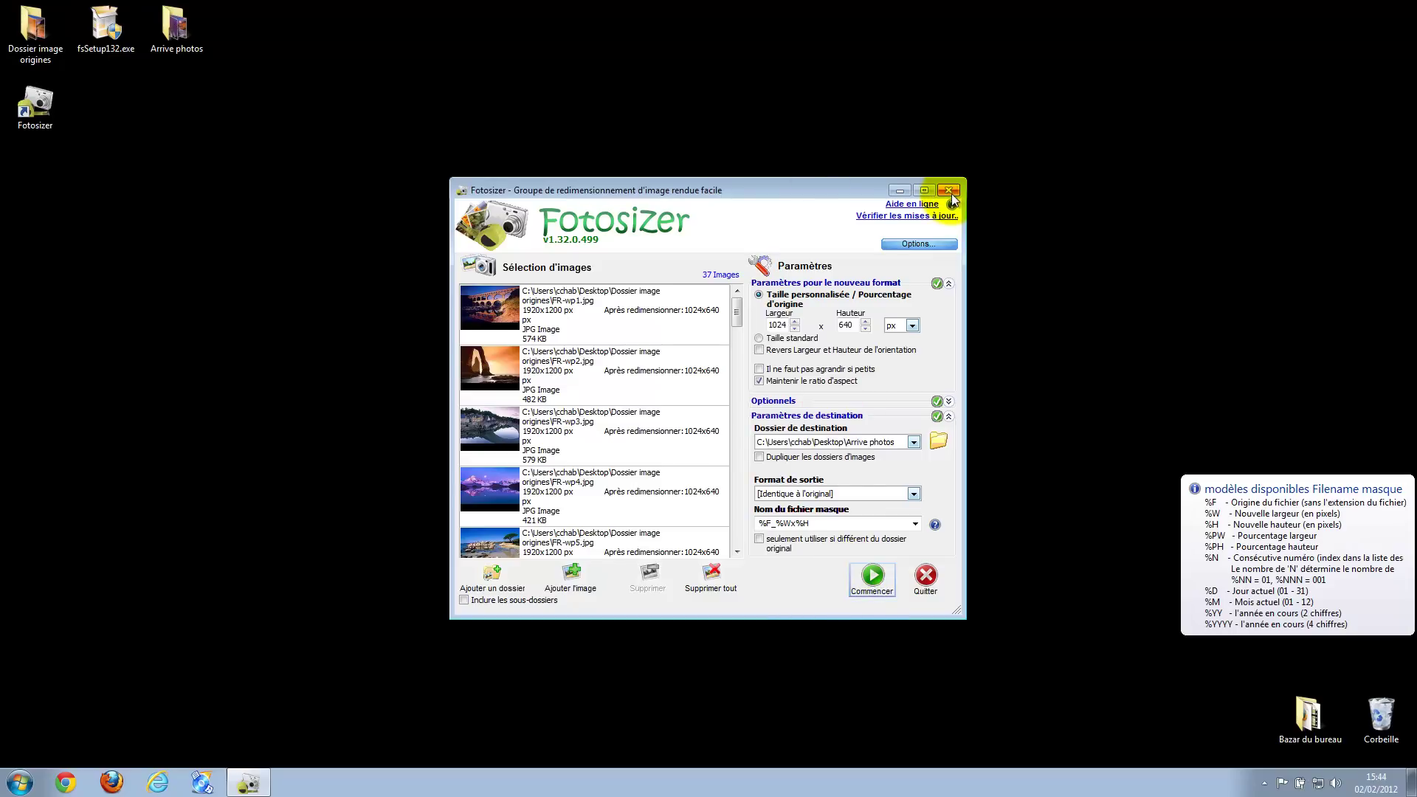
# Open Arrive photos, preview FR-wp1_1024x640.jpg, and select all 37 resized images.
pyautogui.click(267, 254)
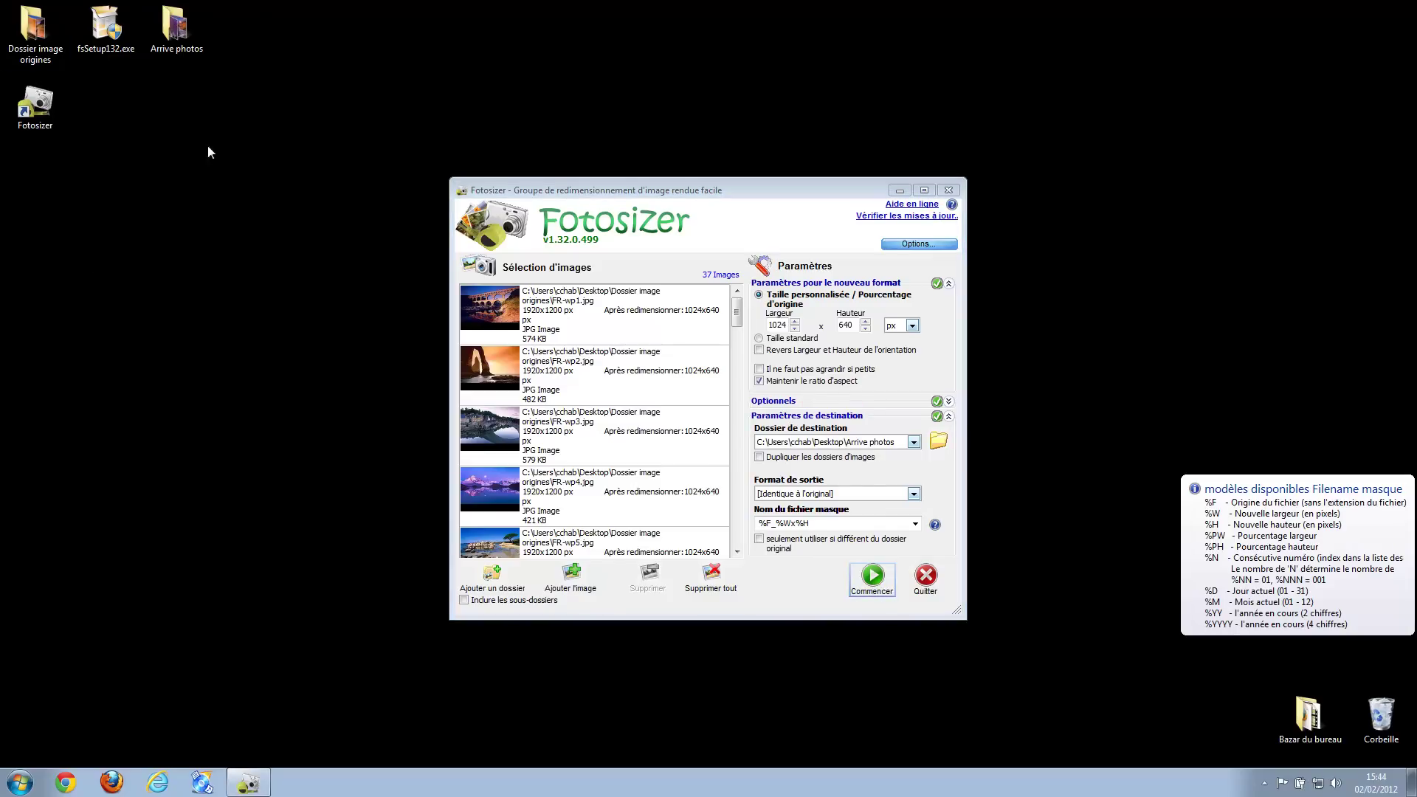
pyautogui.doubleClick(170, 30)
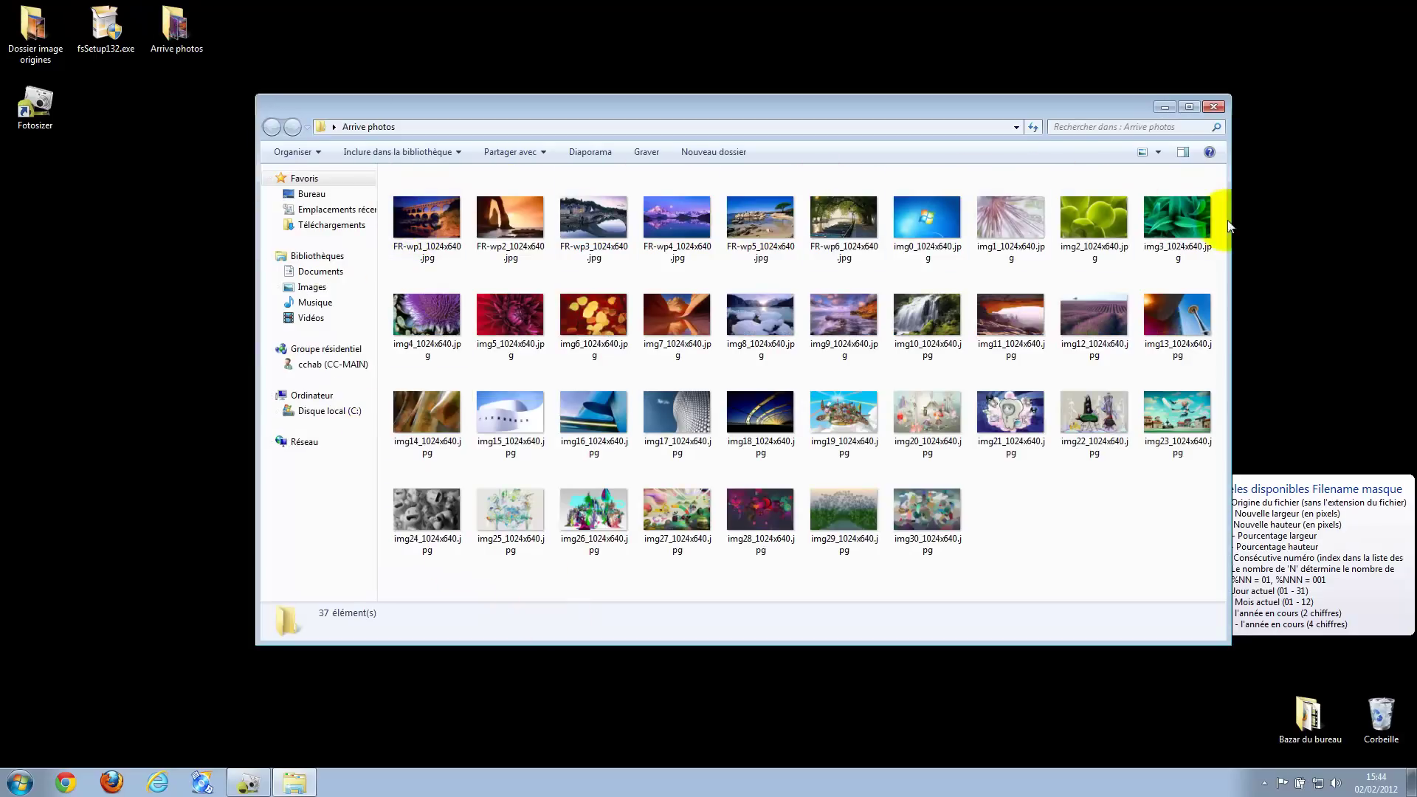
pyautogui.doubleClick(413, 214)
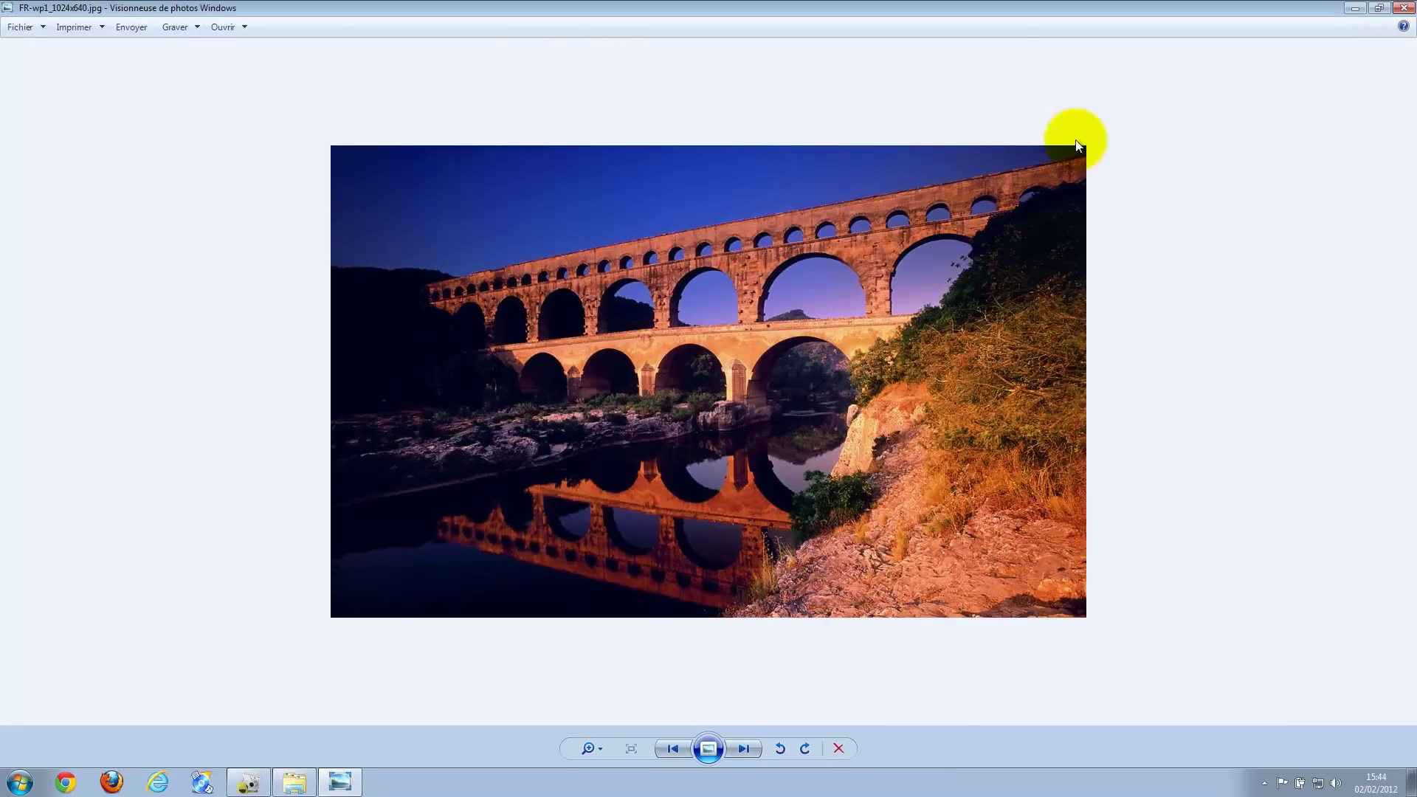
pyautogui.click(1407, 7)
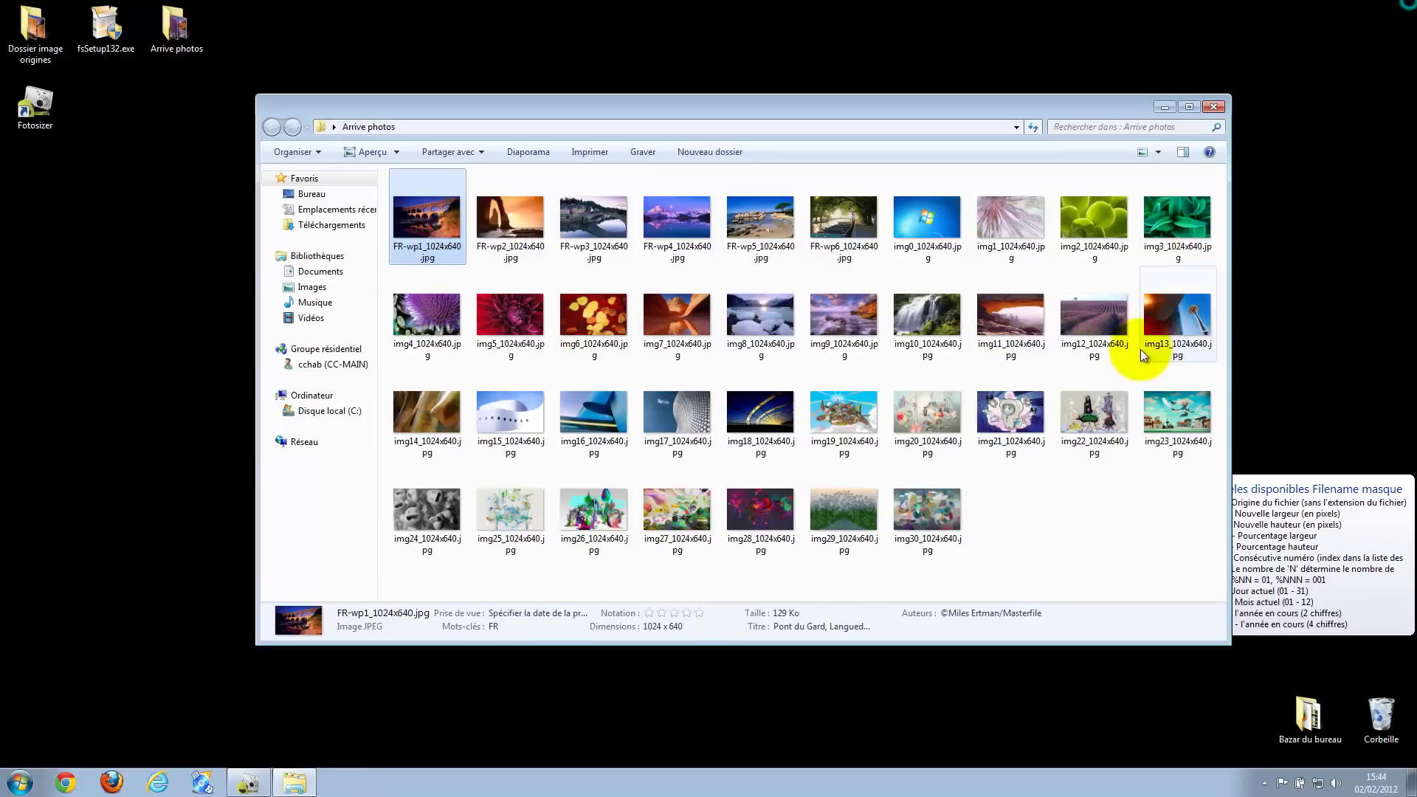
pyautogui.click(248, 783)
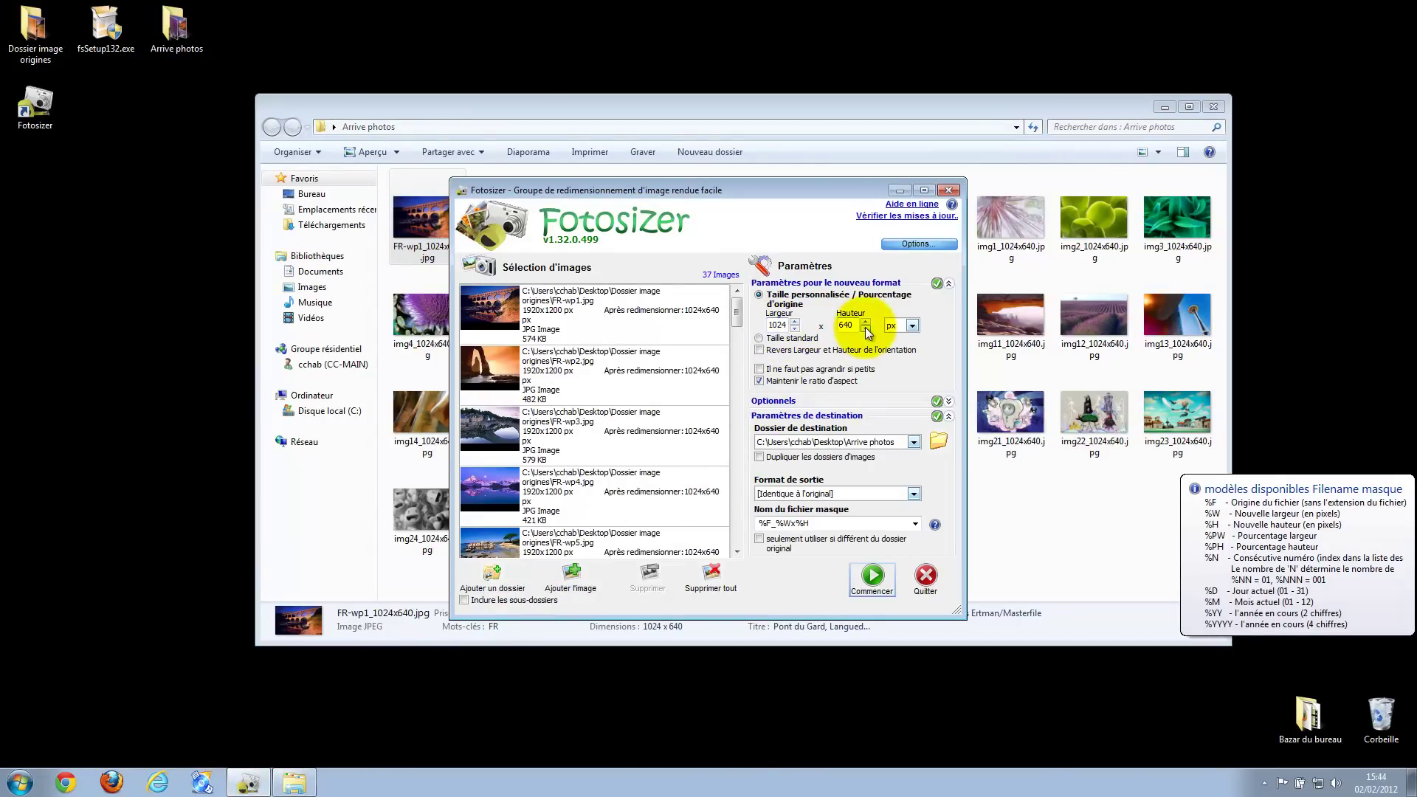
pyautogui.click(1070, 535)
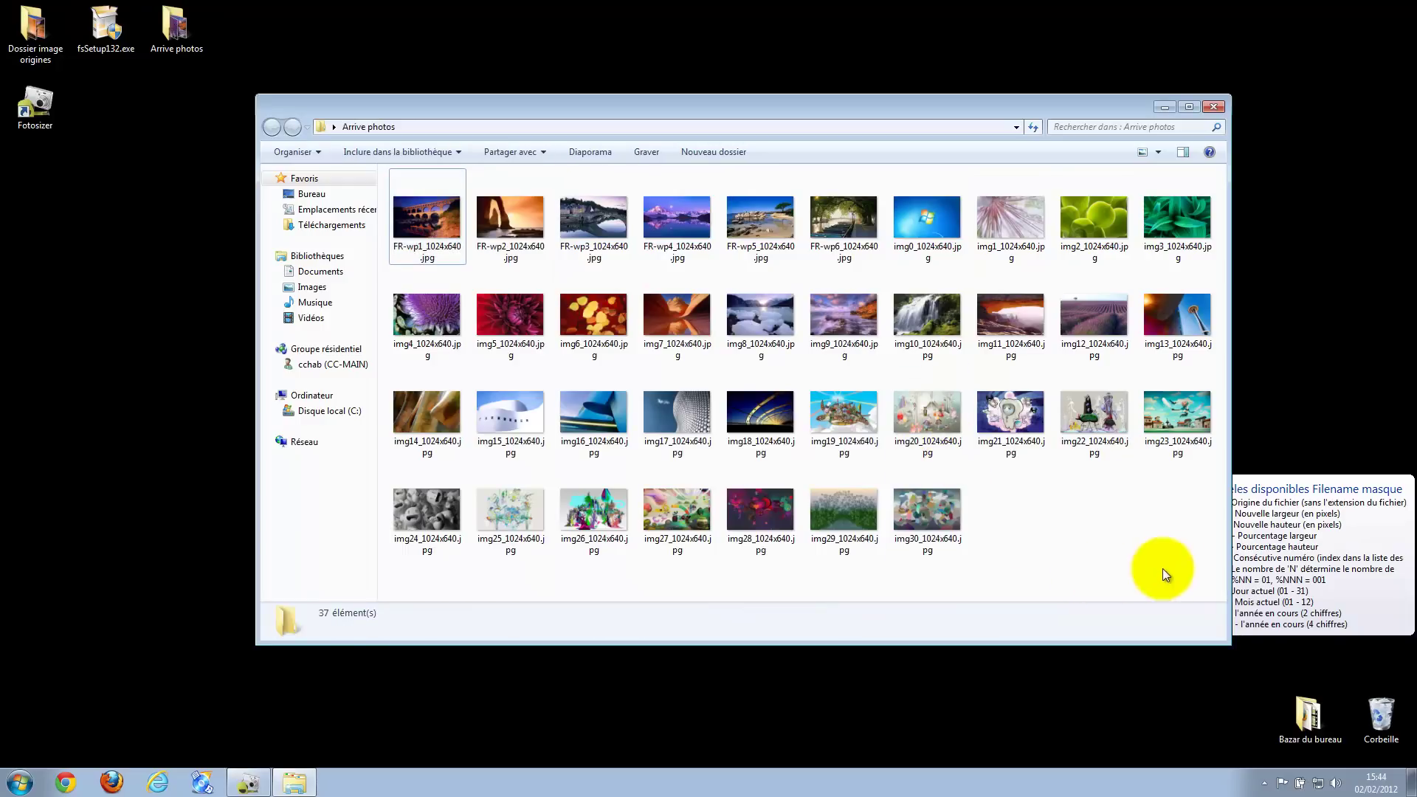
pyautogui.moveTo(1201, 548); pyautogui.dragTo(409, 211)
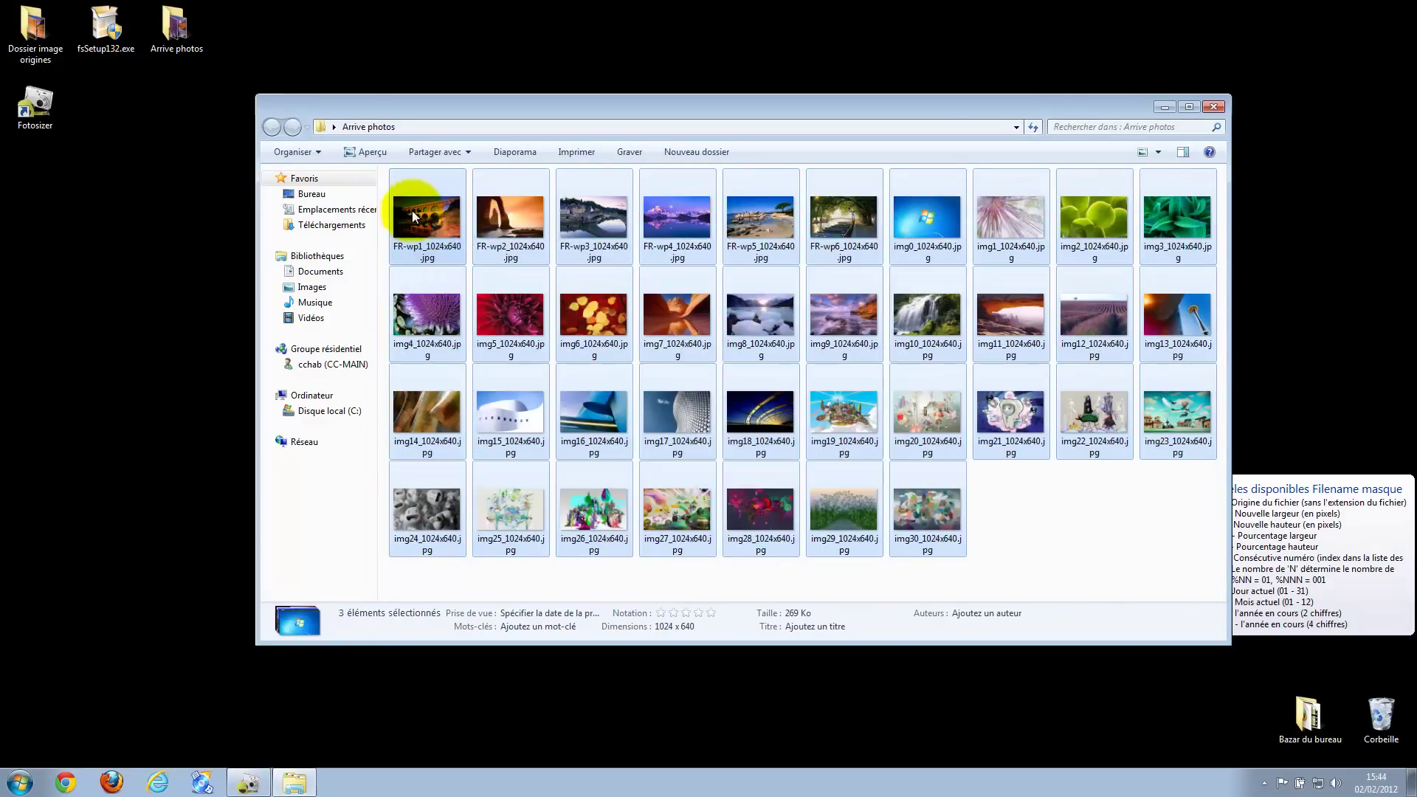
pyautogui.rightClick(930, 513)
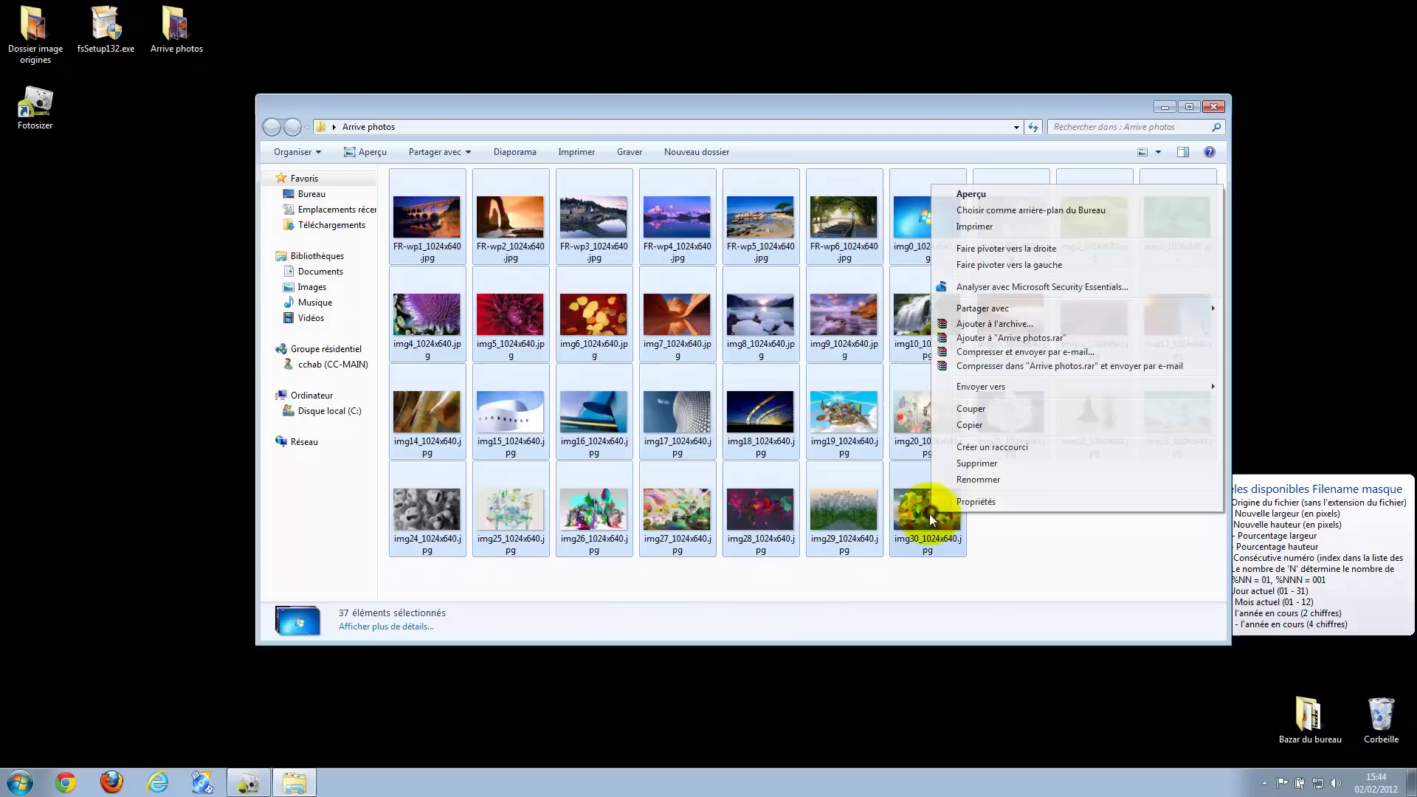
pyautogui.click(952, 502)
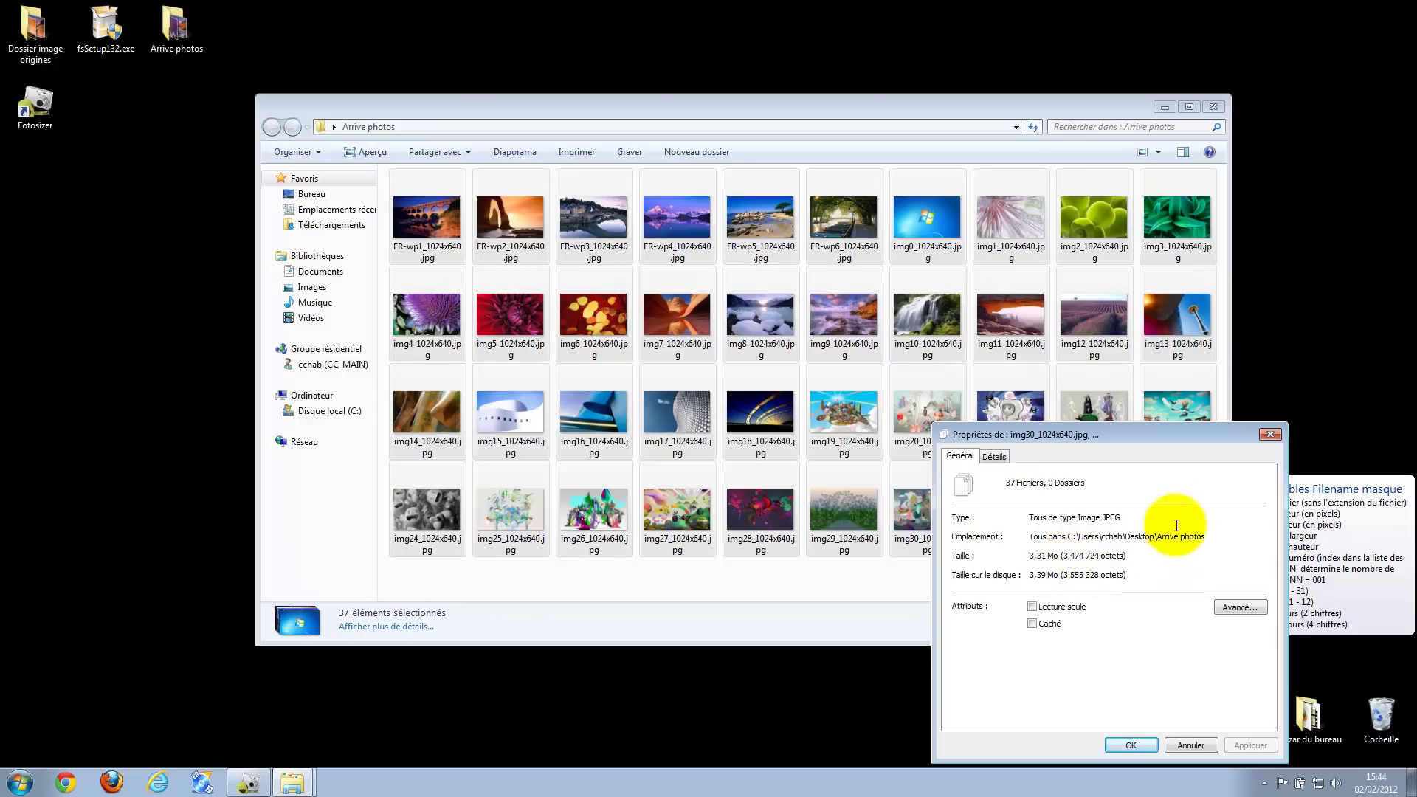
pyautogui.click(1278, 434)
pyautogui.doubleClick(34, 28)
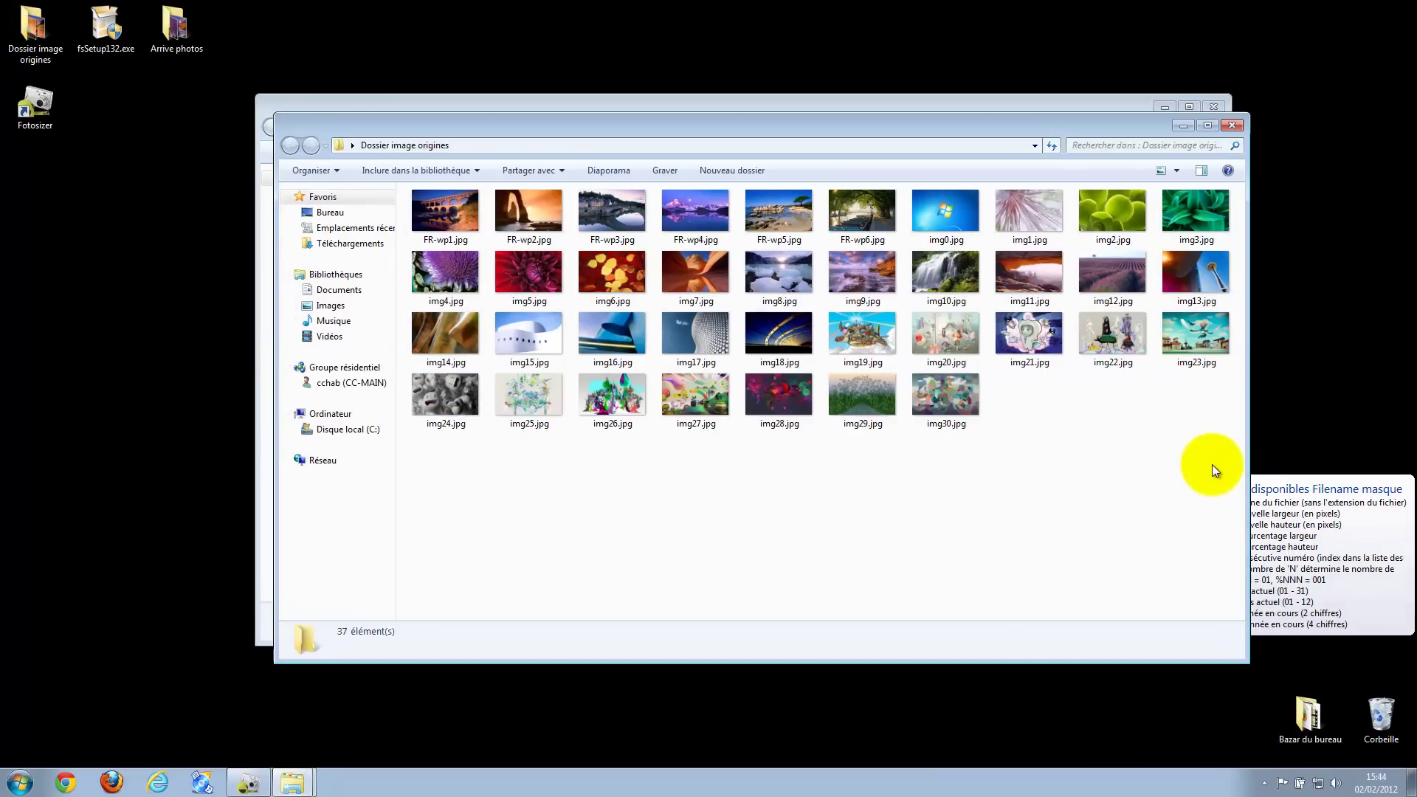
pyautogui.moveTo(1214, 469); pyautogui.dragTo(424, 211)
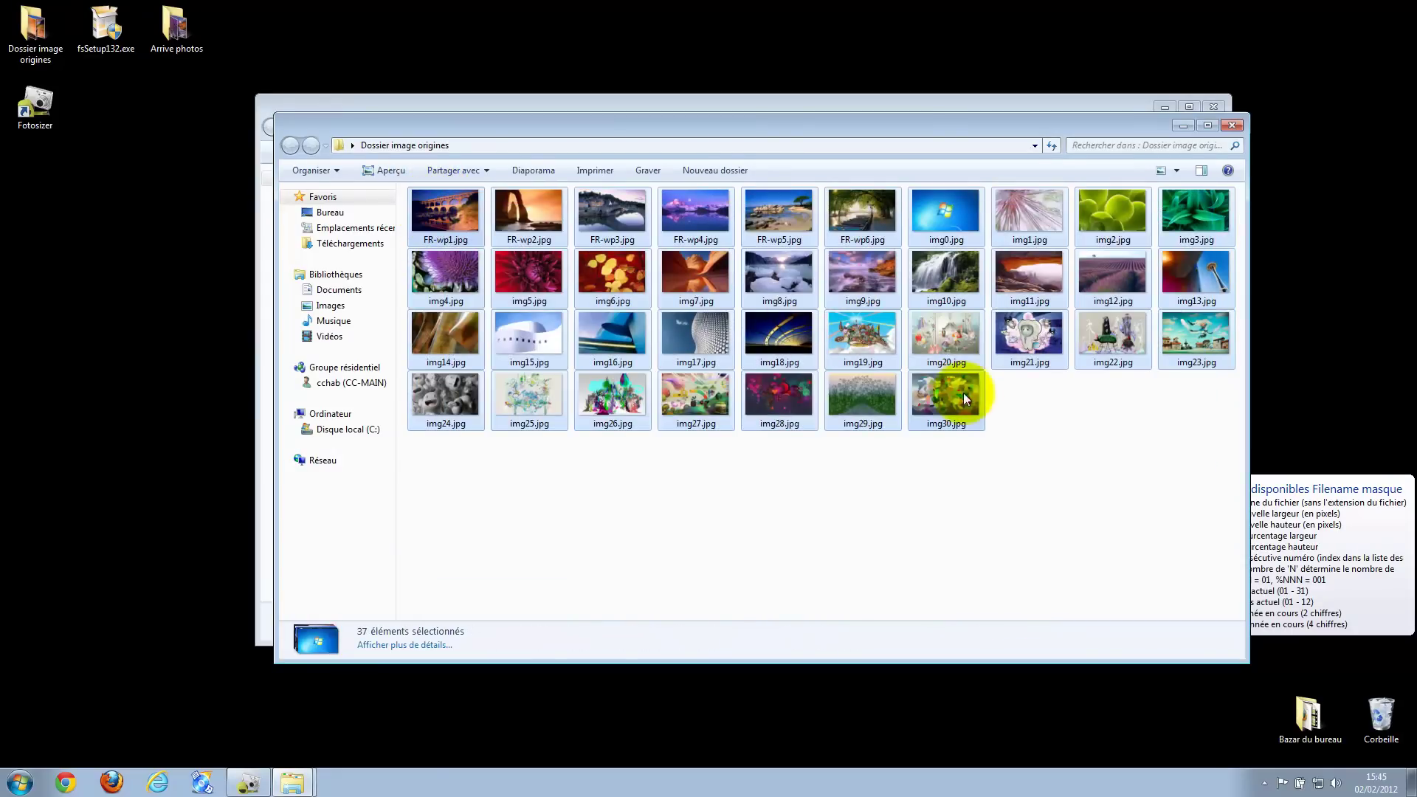
pyautogui.rightClick(962, 394)
pyautogui.click(1027, 712)
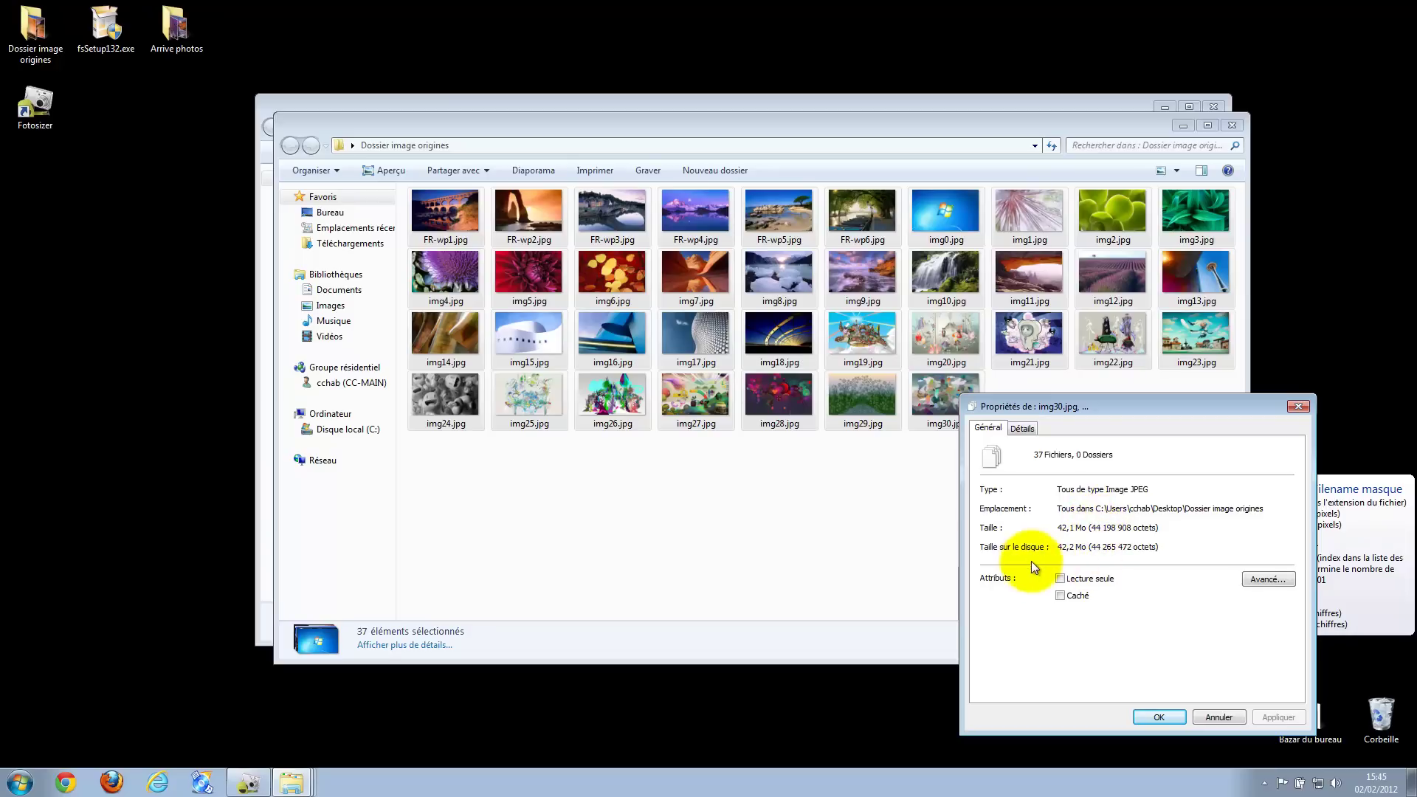
pyautogui.moveTo(1057, 530); pyautogui.dragTo(1087, 528)
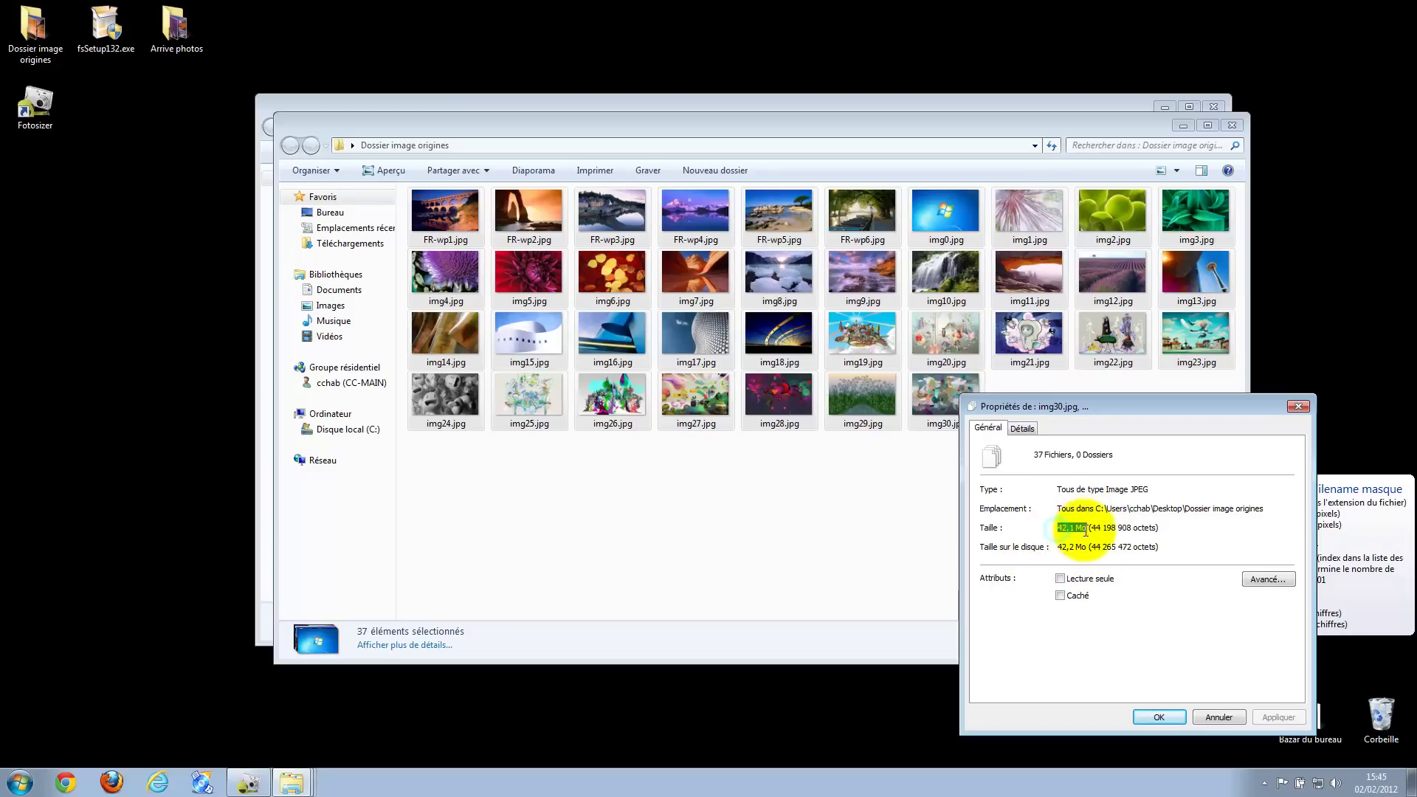
pyautogui.click(1219, 717)
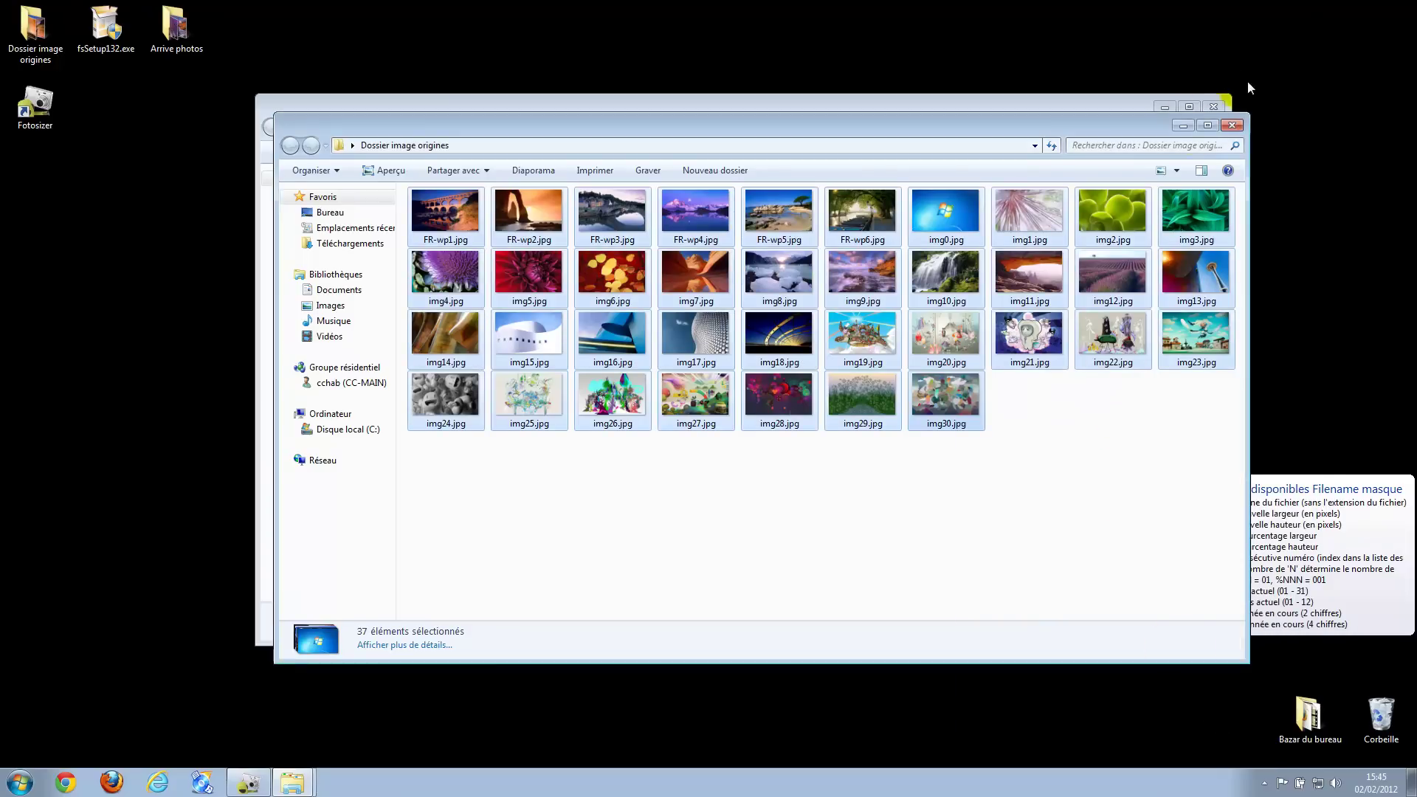
pyautogui.click(1232, 126)
pyautogui.click(1034, 524)
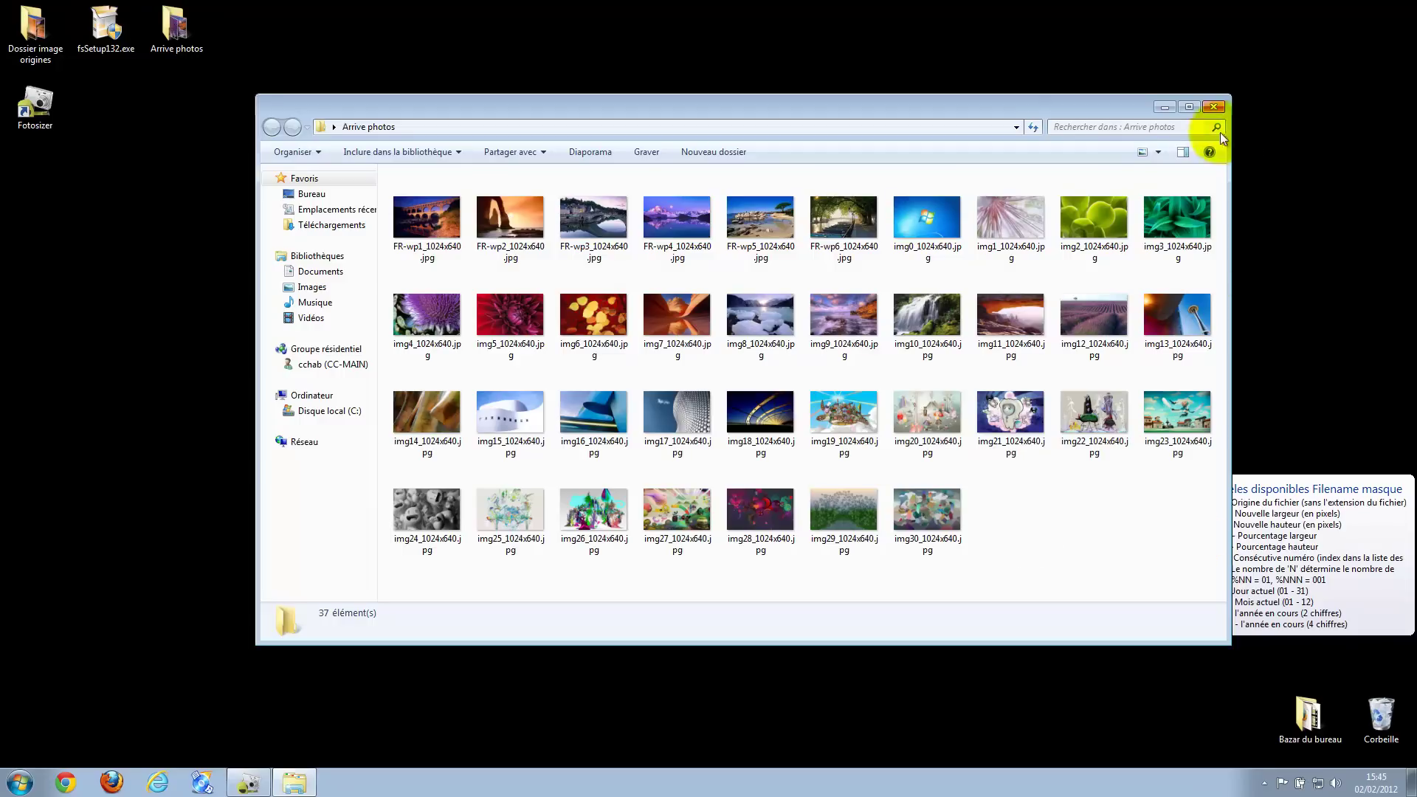
# Close Explorer and reach the Fotosizer download page for fsSetup132.exe, version 1.32.0.499.
pyautogui.click(1214, 107)
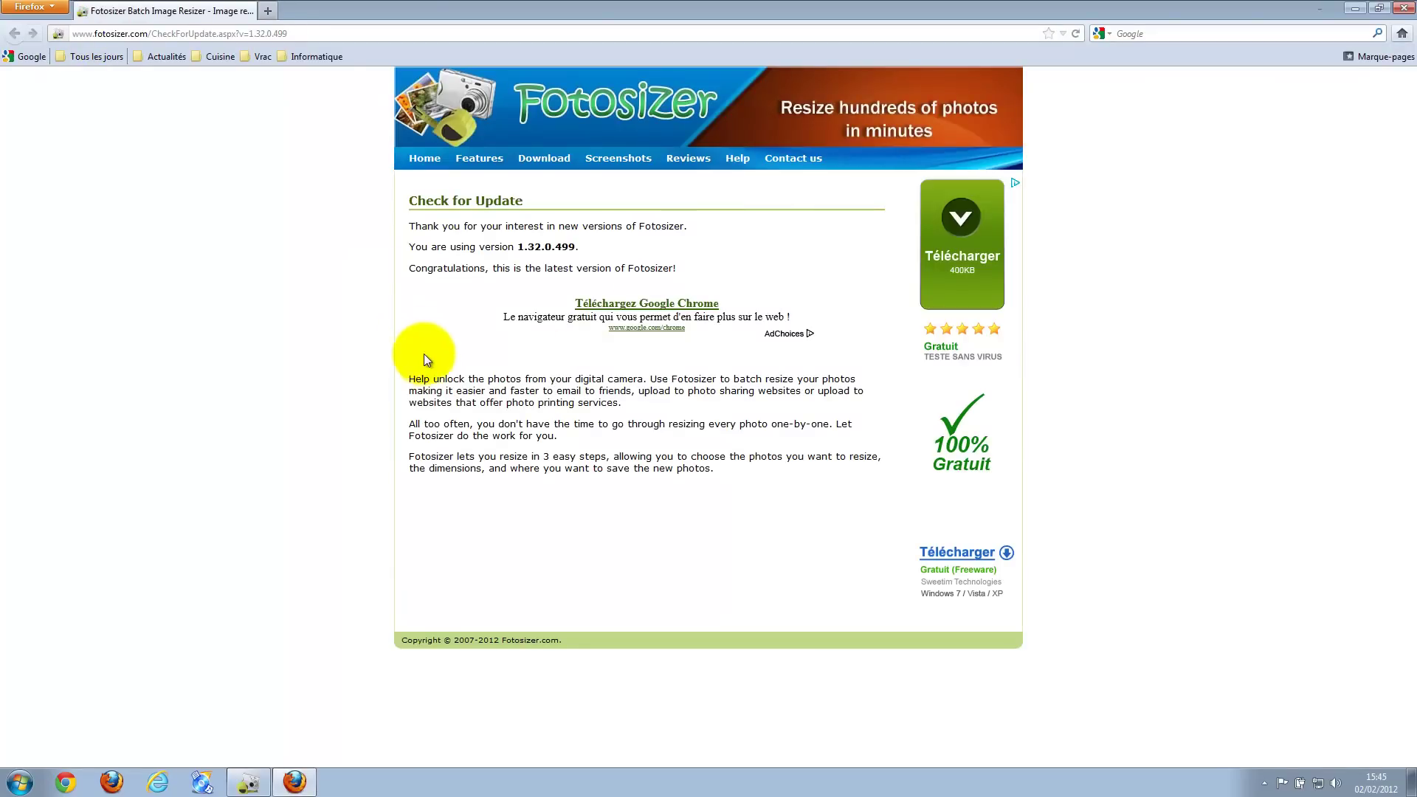
pyautogui.click(425, 158)
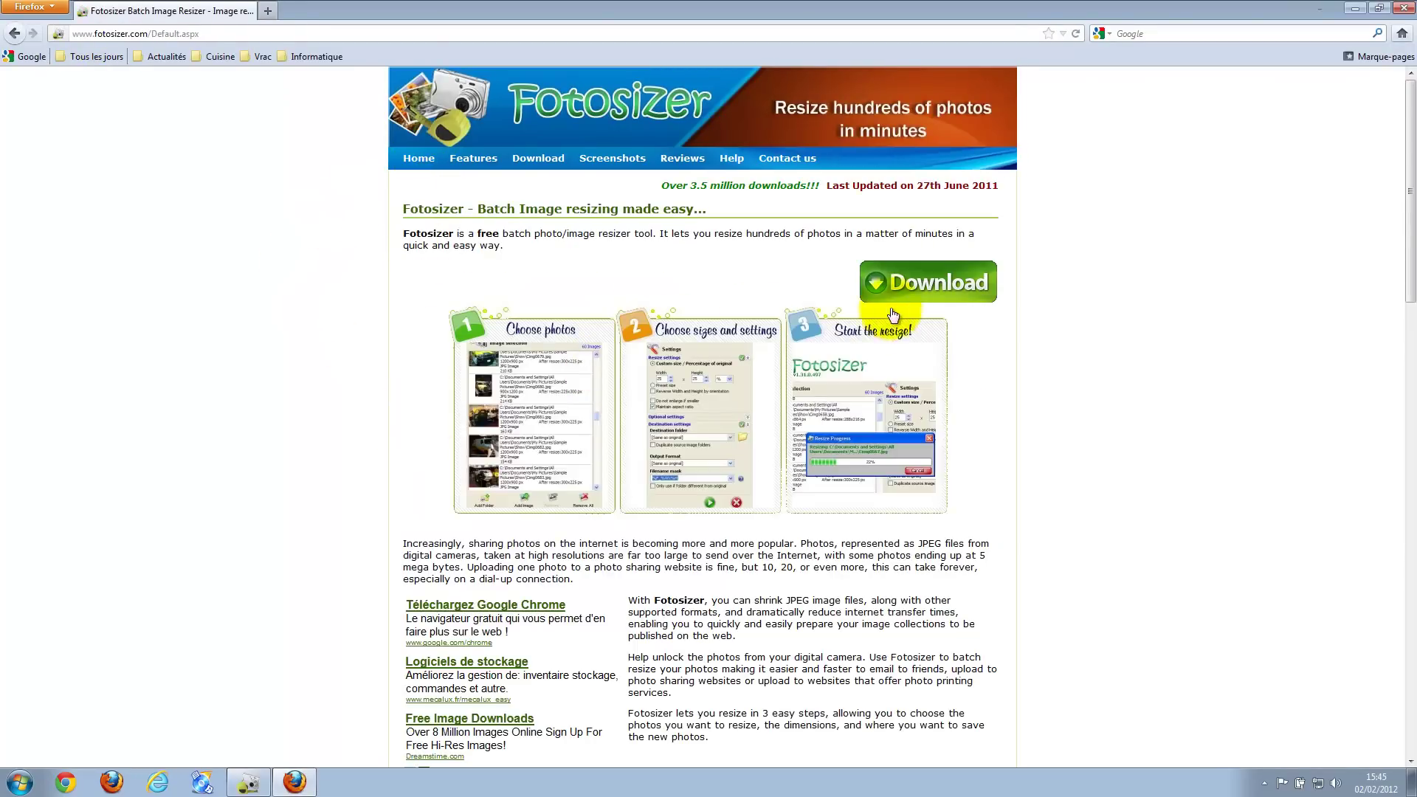
pyautogui.click(903, 291)
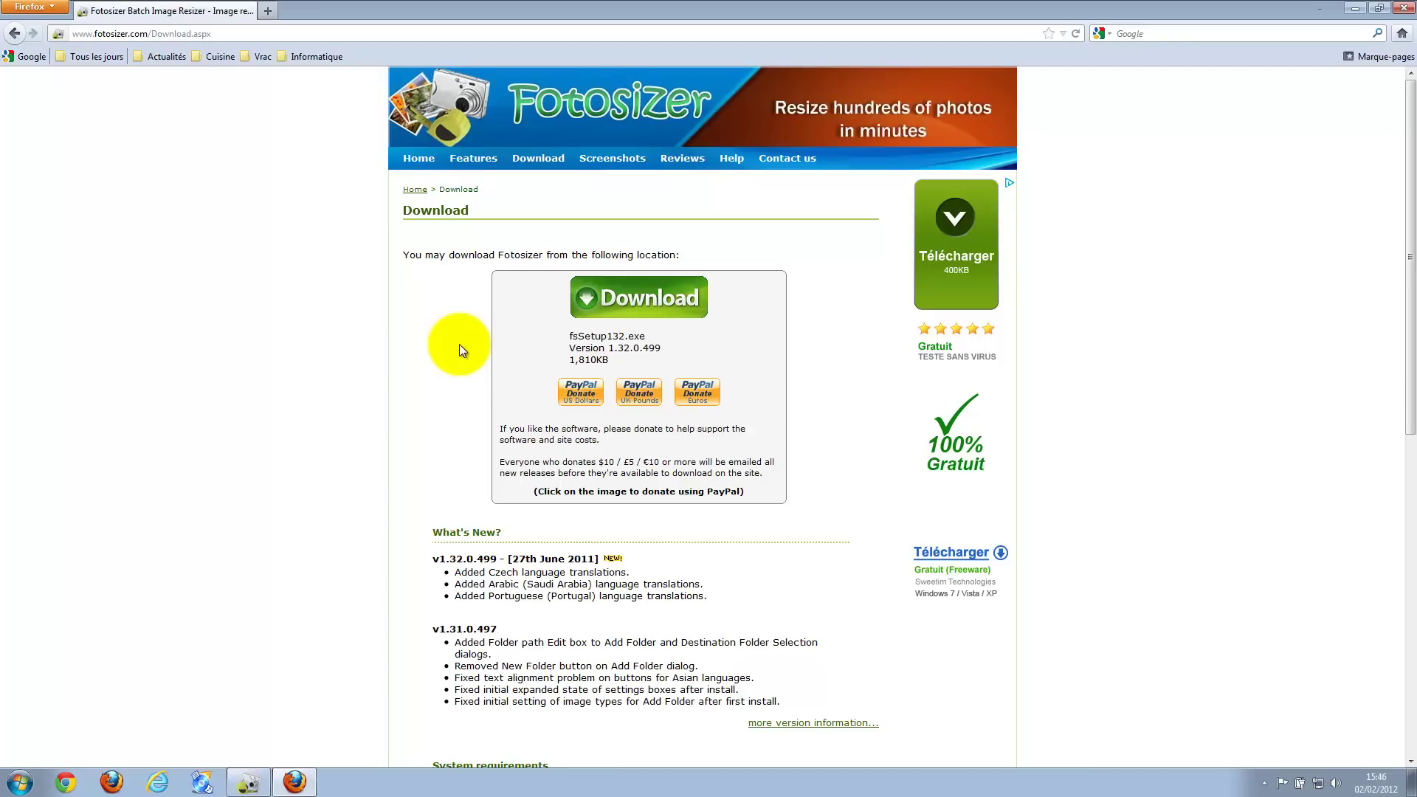
# Close Firefox and return to the Fotosizer window listing 37 images at 1024 x 640.
pyautogui.click(1403, 8)
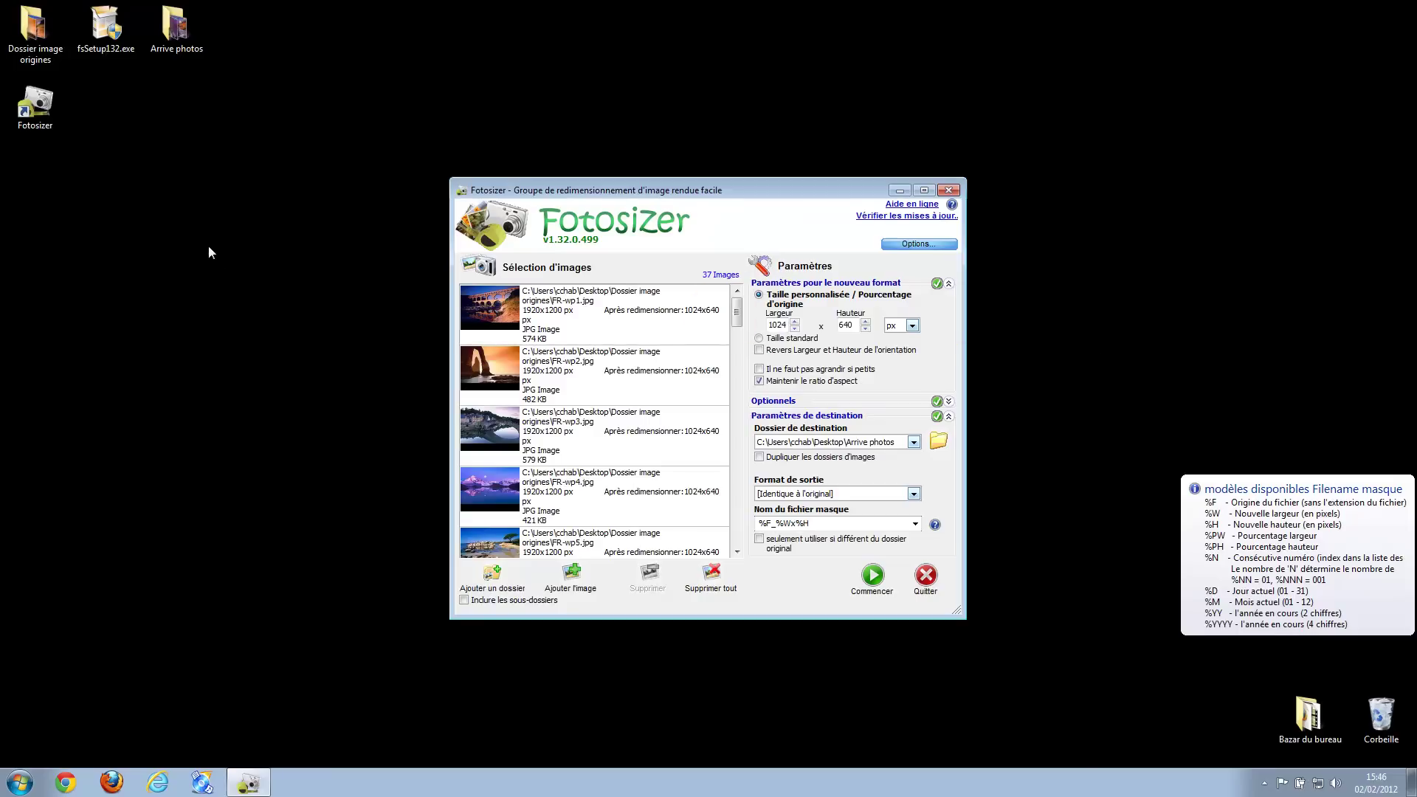
pyautogui.click(281, 263)
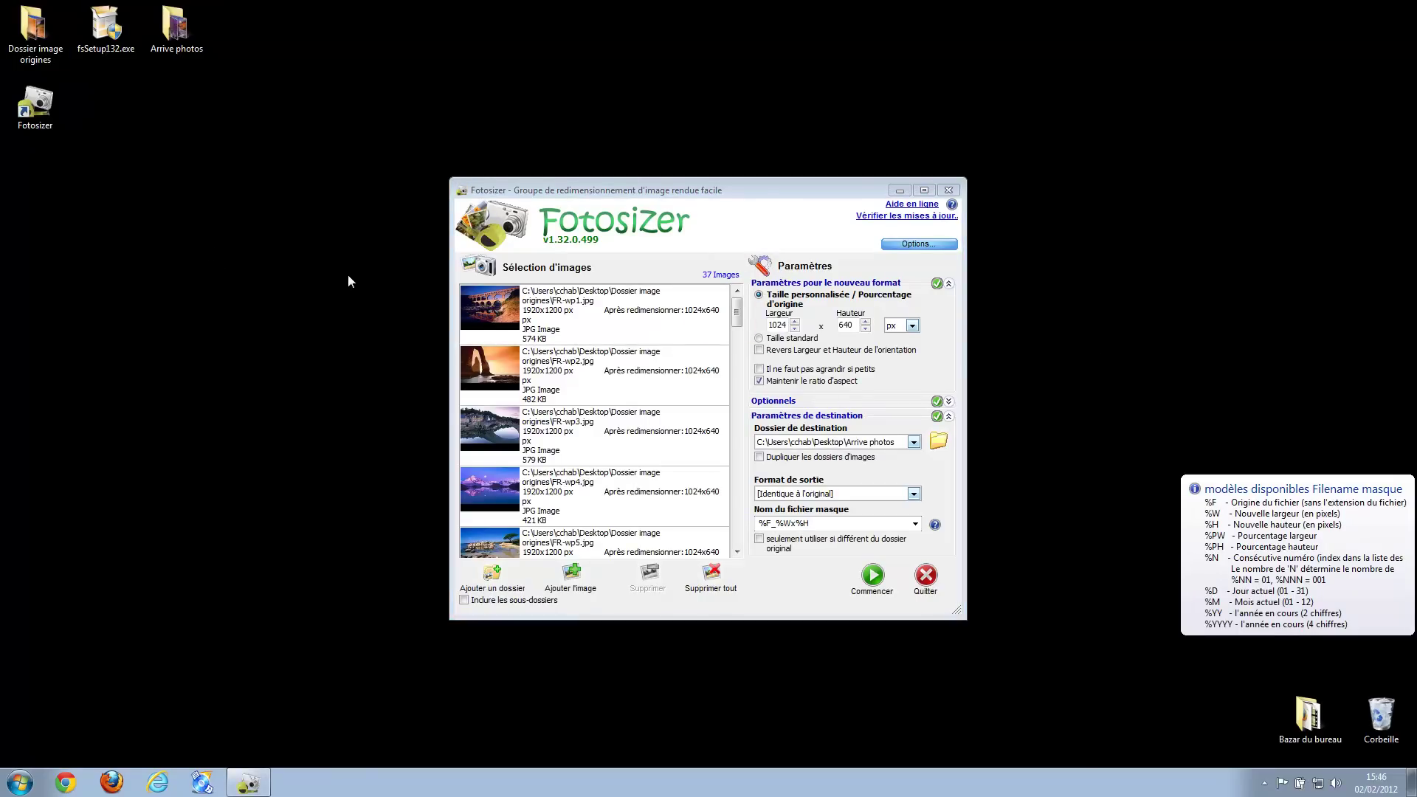